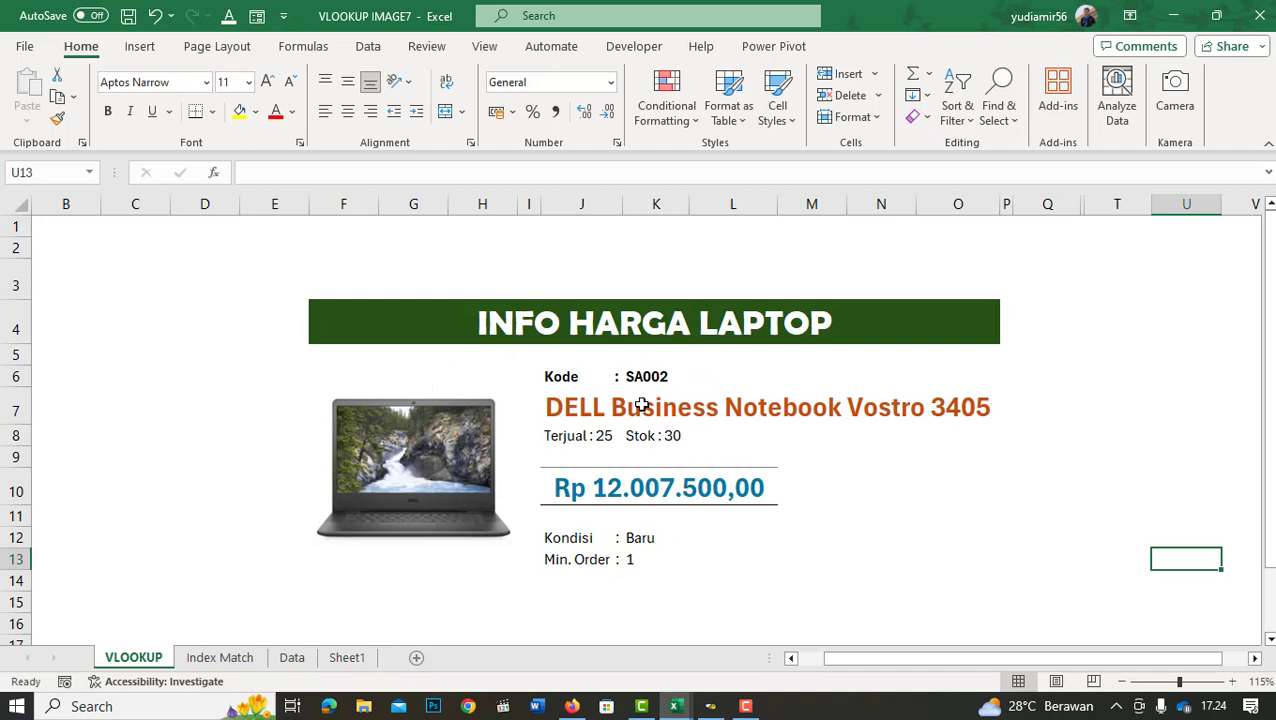
Review the laptop table on the Data sheet and the Tokopedia product page in the browser, returning to the VLOOKUP sheet in Excel.
{"action": "left_click", "coordinate": [292, 658]}
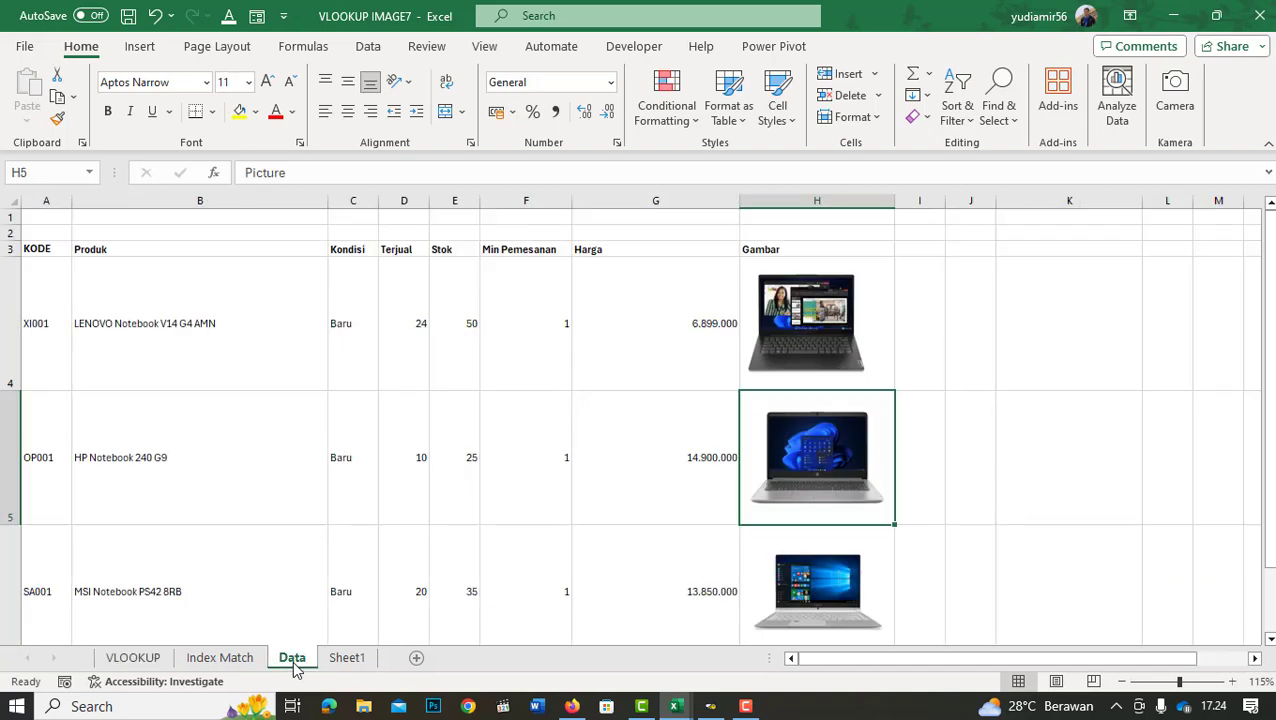
{"action": "left_click", "coordinate": [140, 658]}
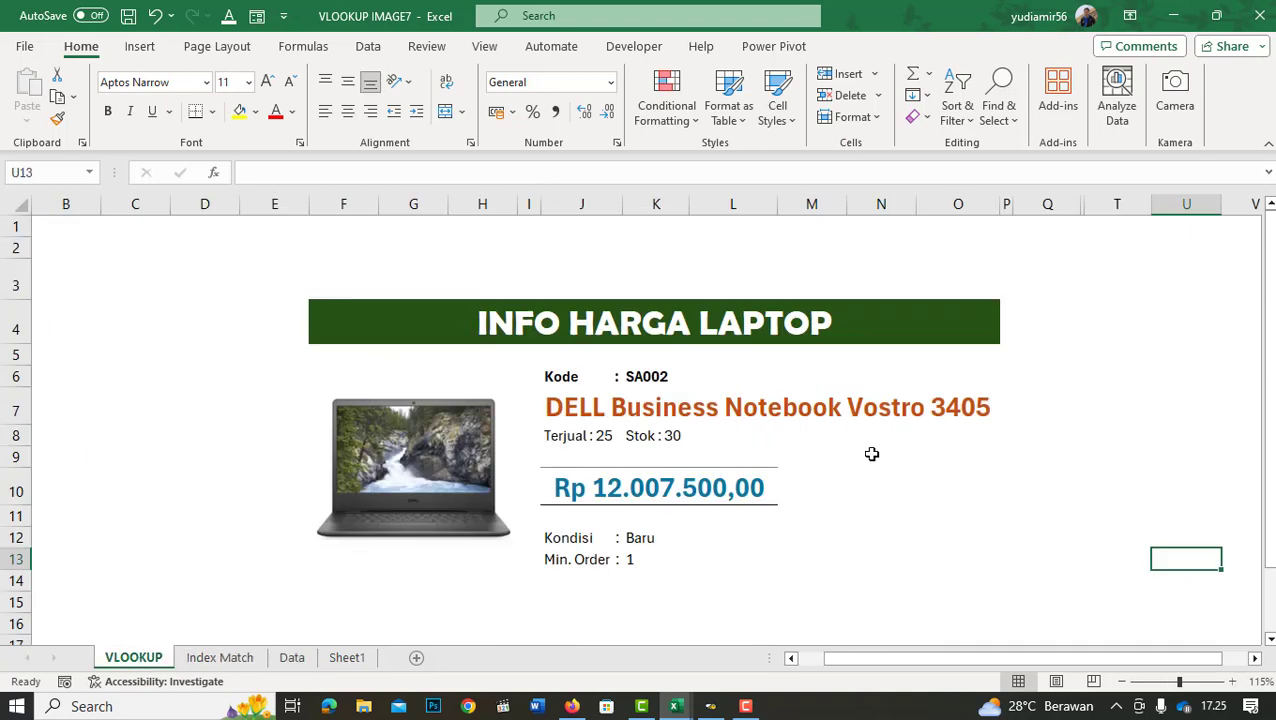
{"action": "key", "text": "alt+Tab"}
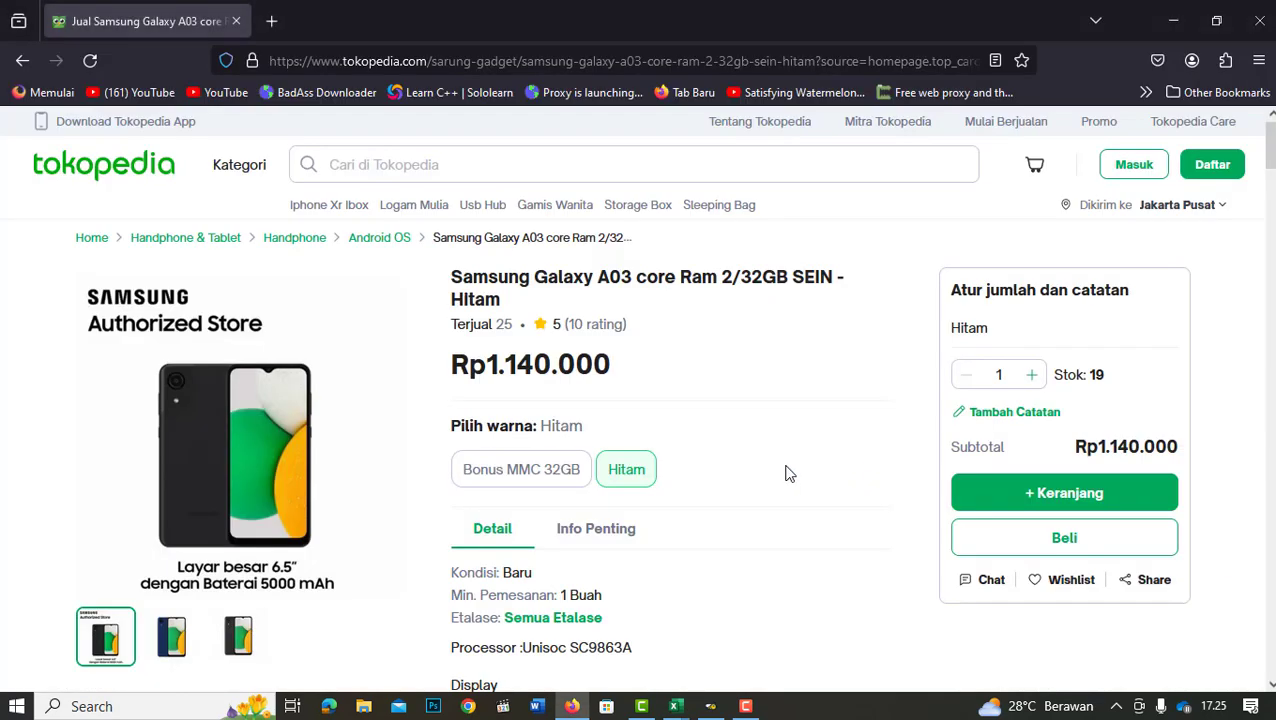
{"action": "key", "text": "alt+Tab"}
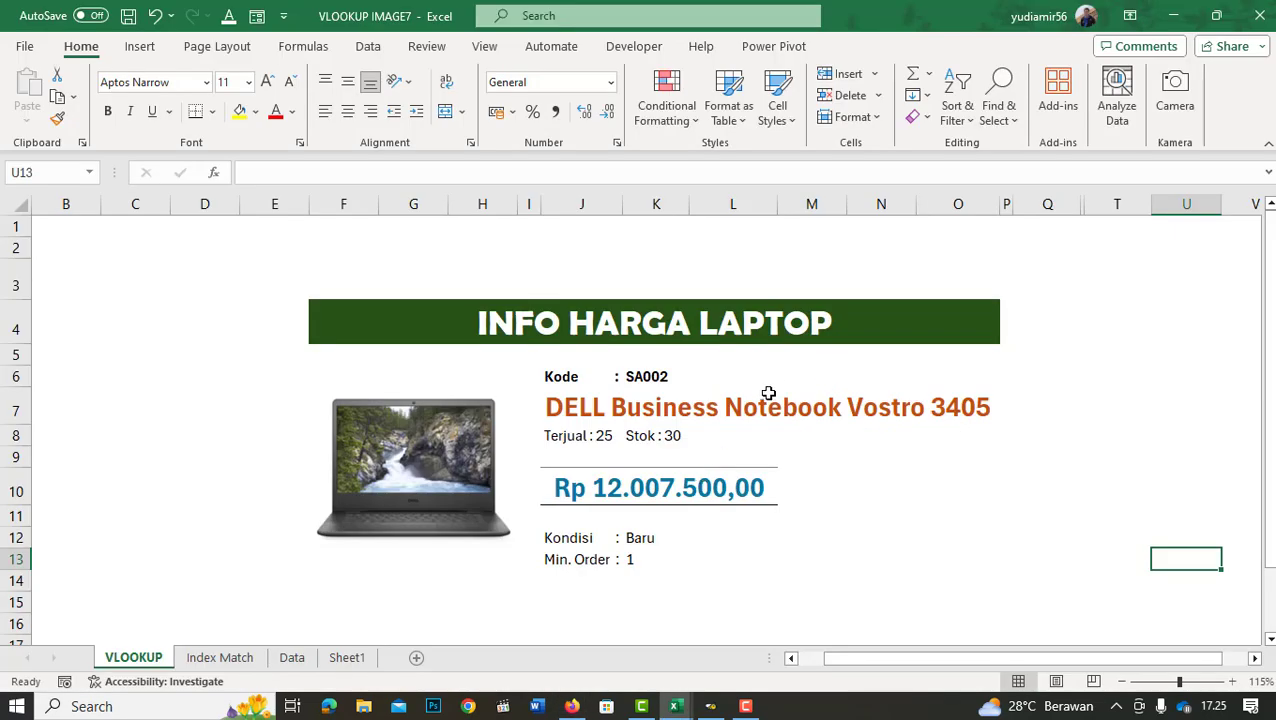
Choose the code SA001 for Kode in cell K6 to try out the laptop price lookup.
{"action": "left_click", "coordinate": [660, 376]}
{"action": "left_click", "coordinate": [698, 378]}
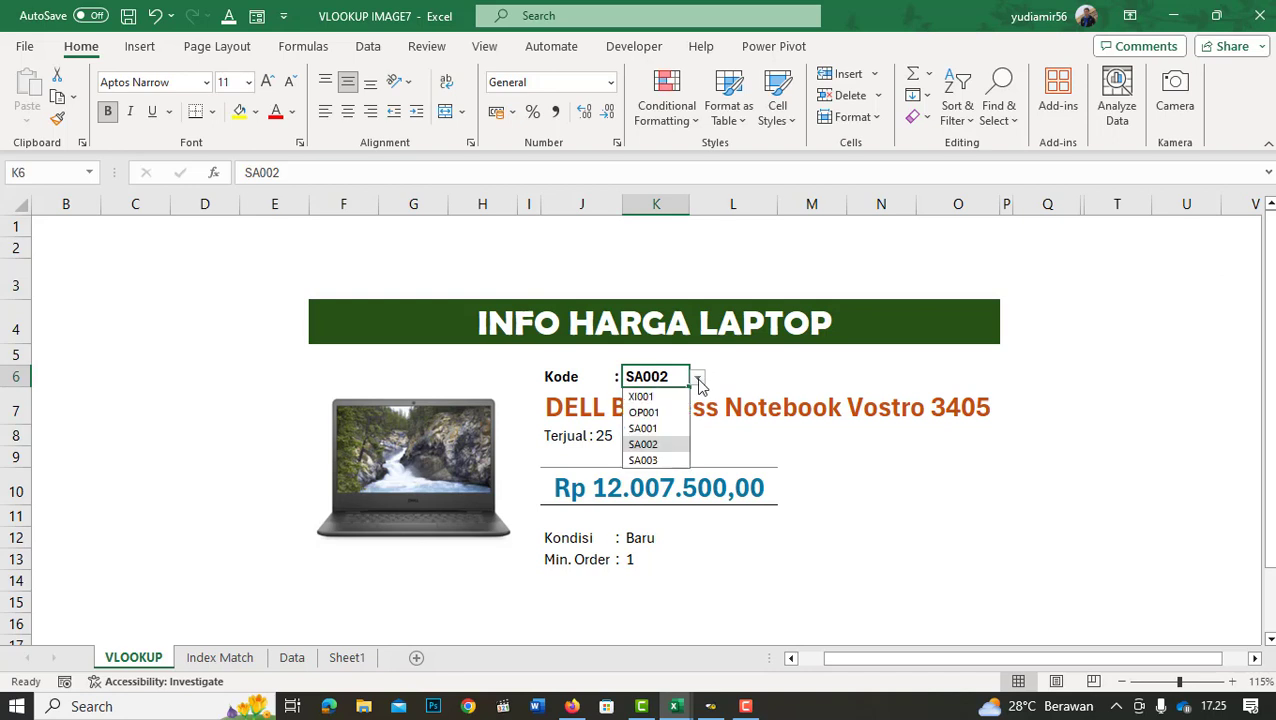
{"action": "left_click", "coordinate": [668, 427]}
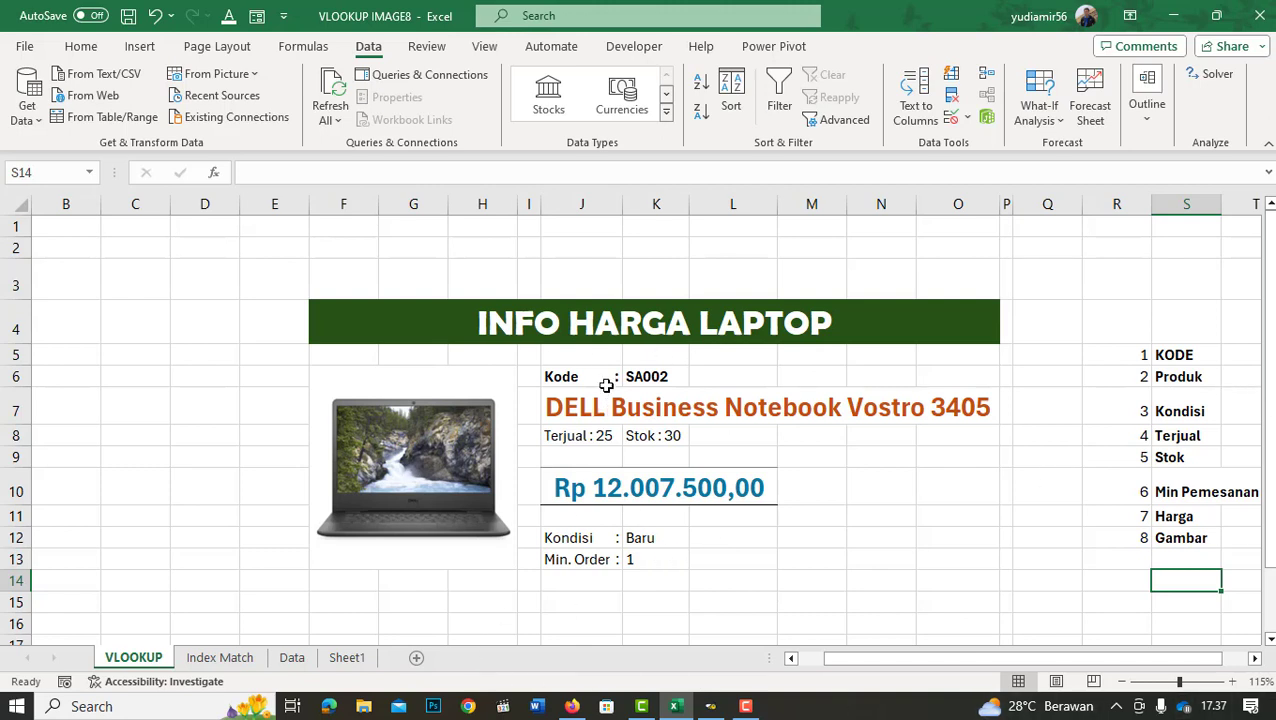
{"action": "left_click_drag", "start_coordinate": [598, 380], "coordinate": [587, 558]}
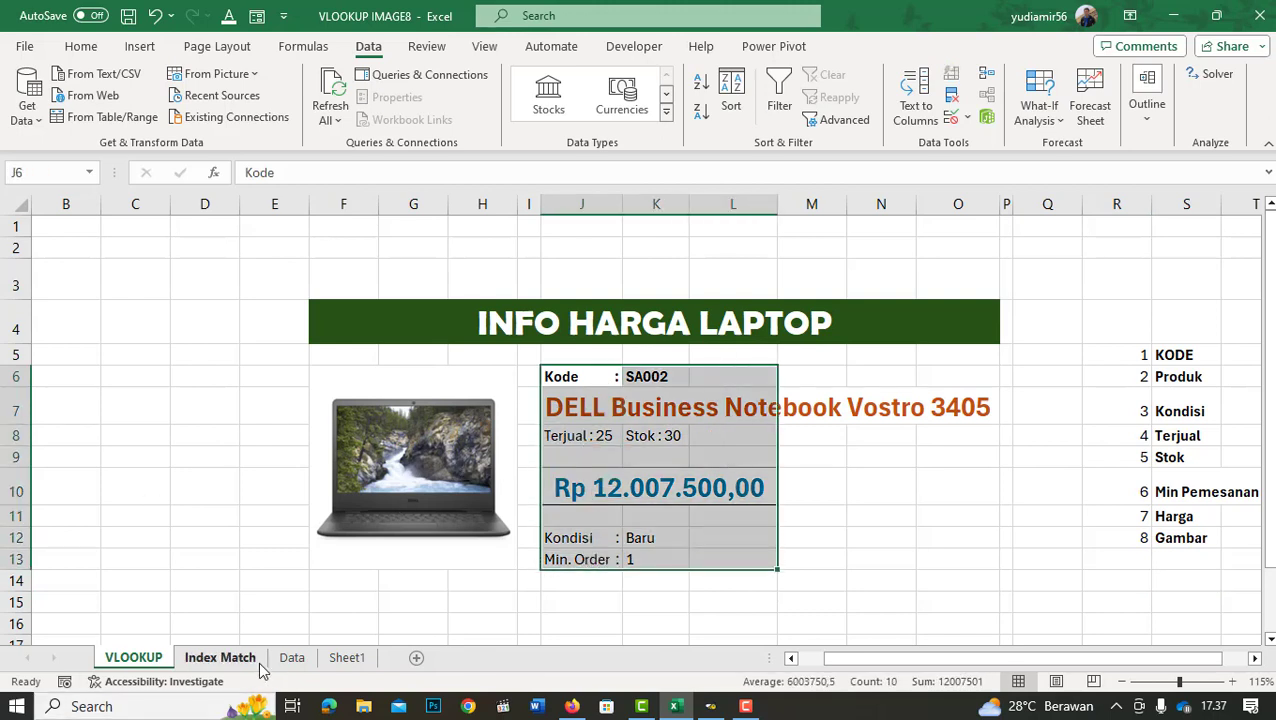
{"action": "left_click", "coordinate": [1028, 540]}
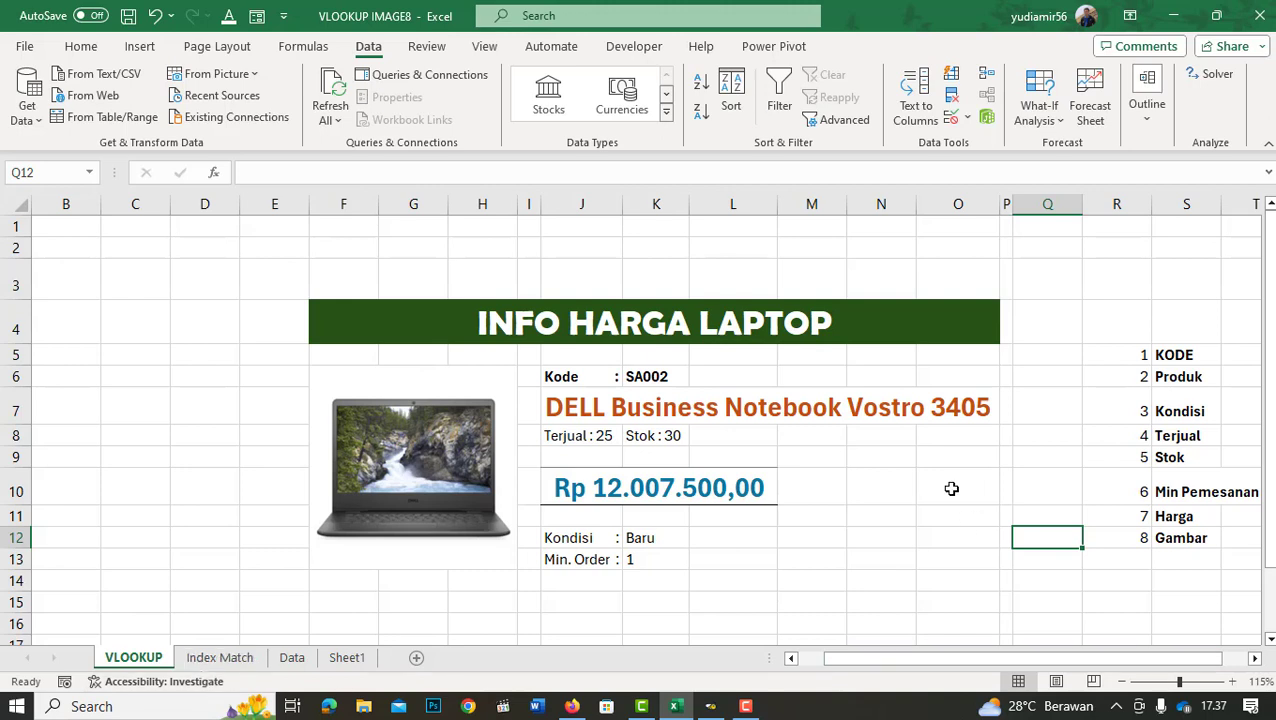
{"action": "left_click", "coordinate": [1053, 456]}
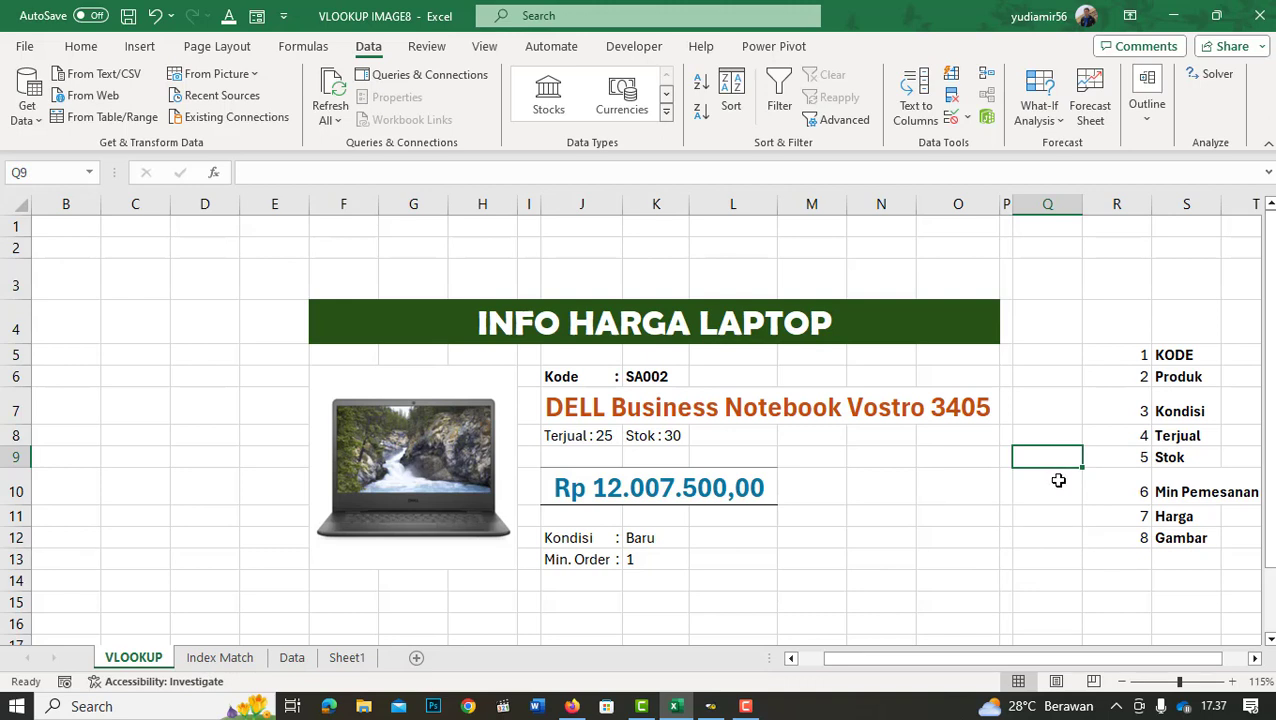
{"action": "left_click_drag", "start_coordinate": [1182, 355], "coordinate": [1188, 538]}
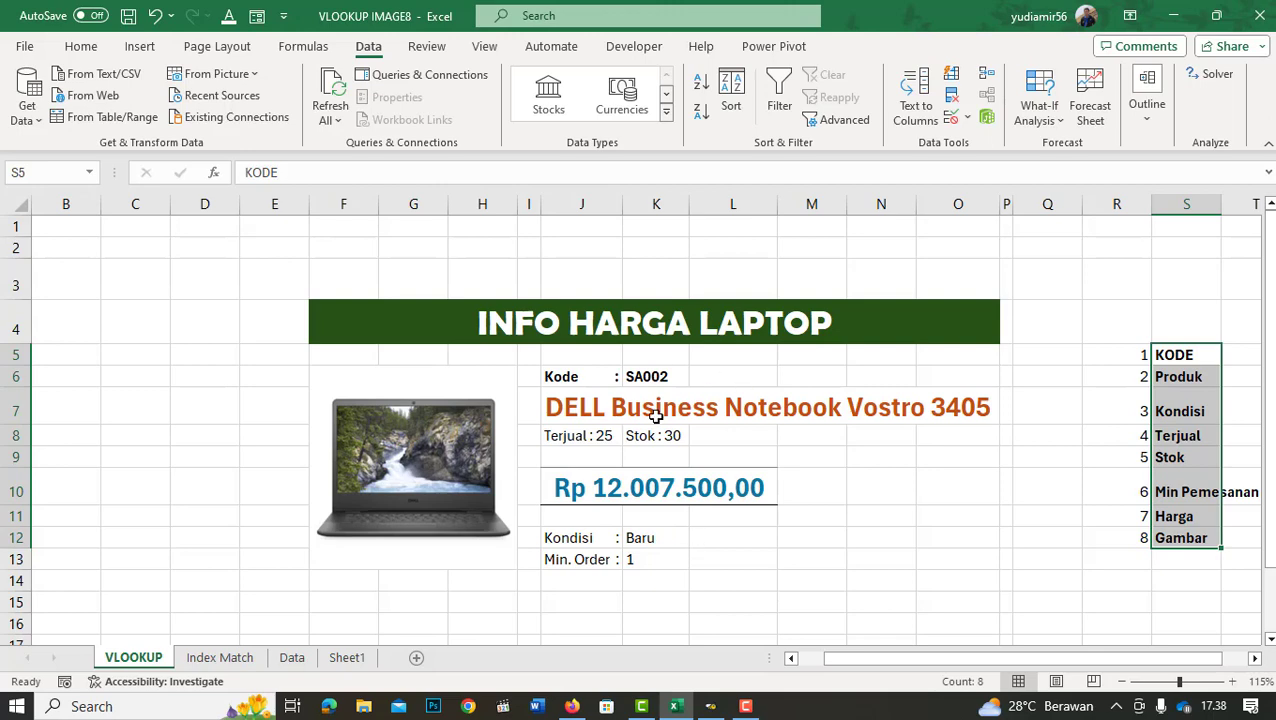
Clear the Kode value in K6, the product name in J7 and the Terjual and Stok cells J8 and K8.
{"action": "left_click", "coordinate": [713, 379]}
{"action": "left_click", "coordinate": [648, 376]}
{"action": "key", "text": "Delete"}
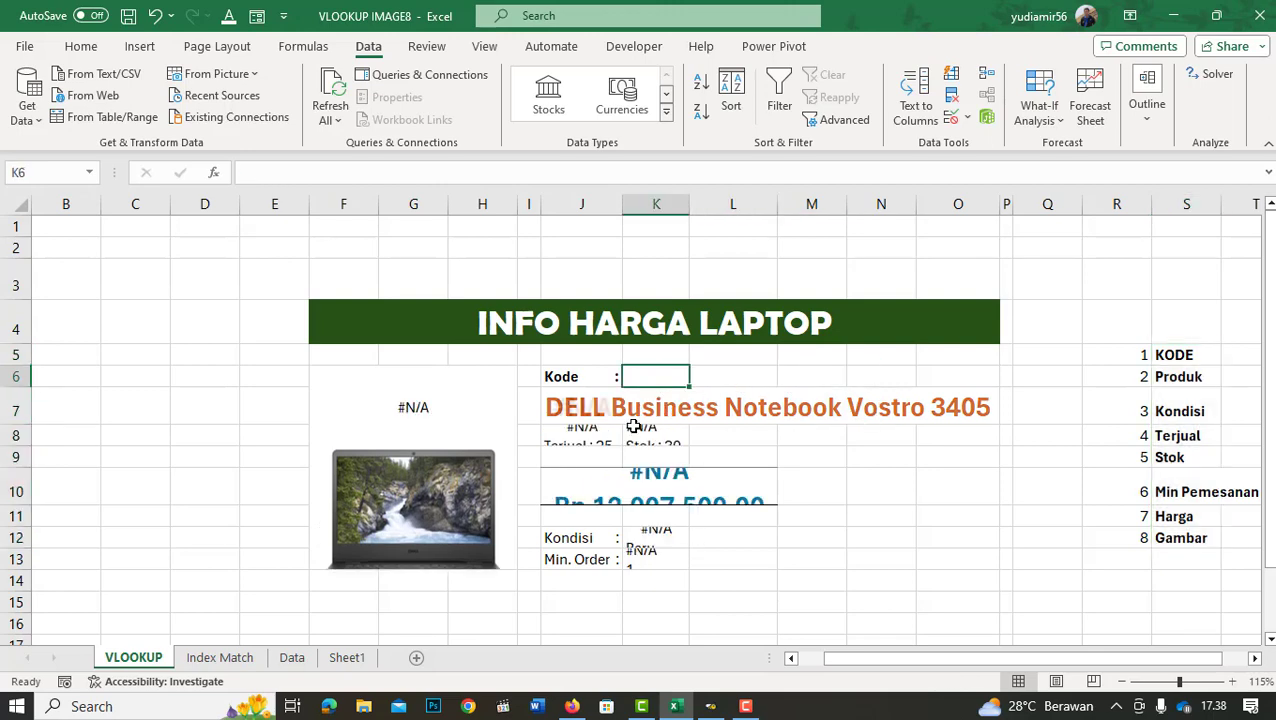
{"action": "left_click", "coordinate": [582, 412]}
{"action": "left_click", "coordinate": [632, 433]}
{"action": "left_click", "coordinate": [573, 437]}
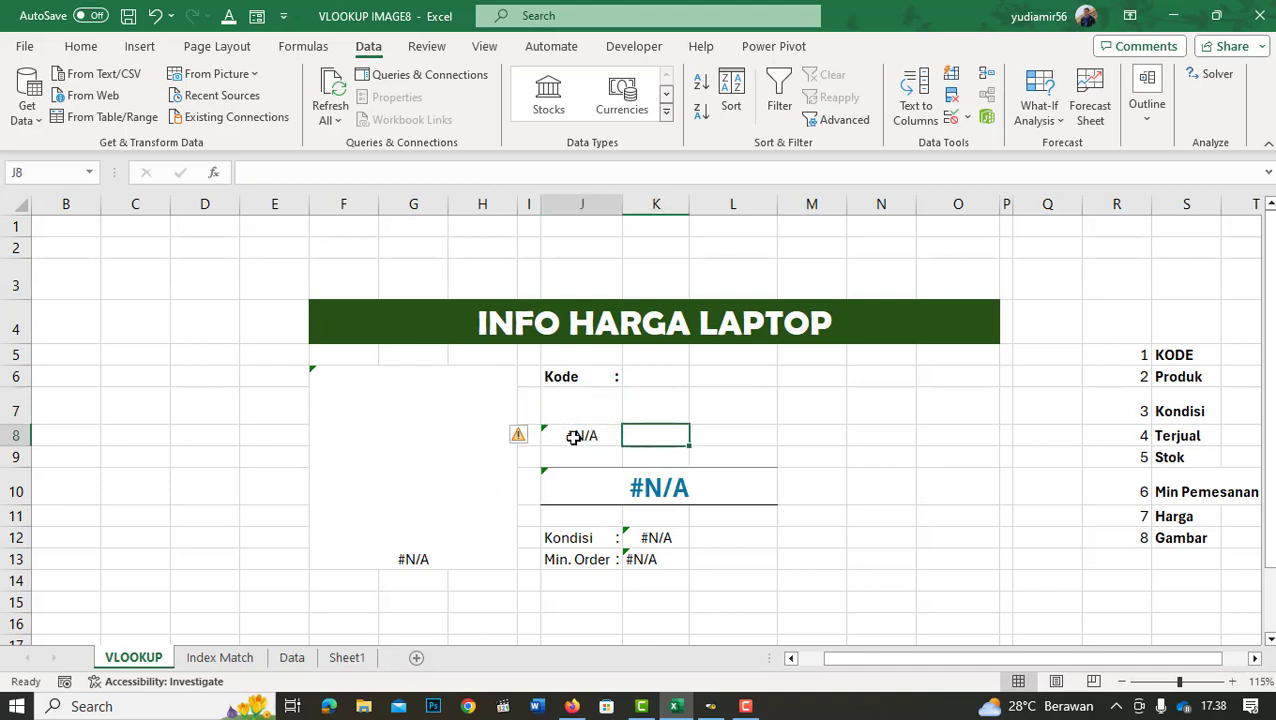
{"action": "key", "text": "Delete"}
Clear the price in row 10, the Kondisi and Min. Order values in K12 and K13, and the picture cell F6.
{"action": "left_click", "coordinate": [620, 488]}
{"action": "key", "text": "Delete"}
{"action": "left_click", "coordinate": [650, 538]}
{"action": "key", "text": "Delete"}
{"action": "left_click", "coordinate": [655, 560]}
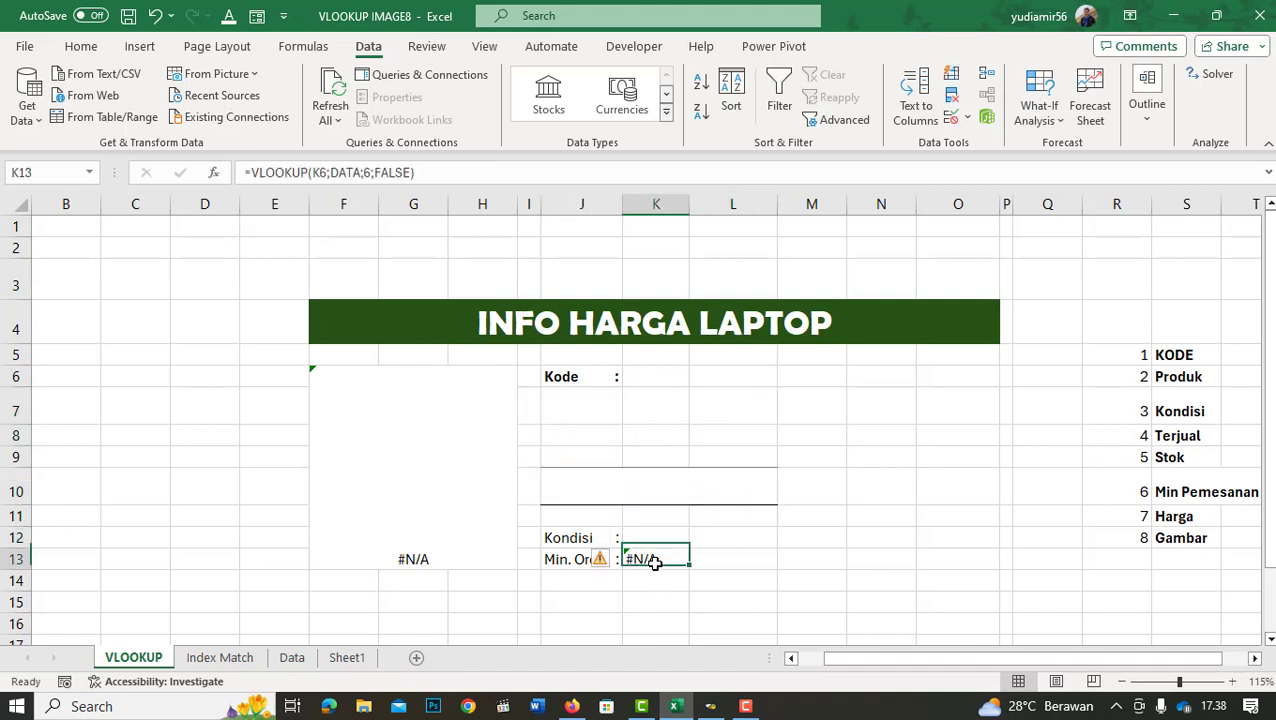
{"action": "key", "text": "Delete"}
{"action": "left_click", "coordinate": [365, 432]}
{"action": "key", "text": "Delete"}
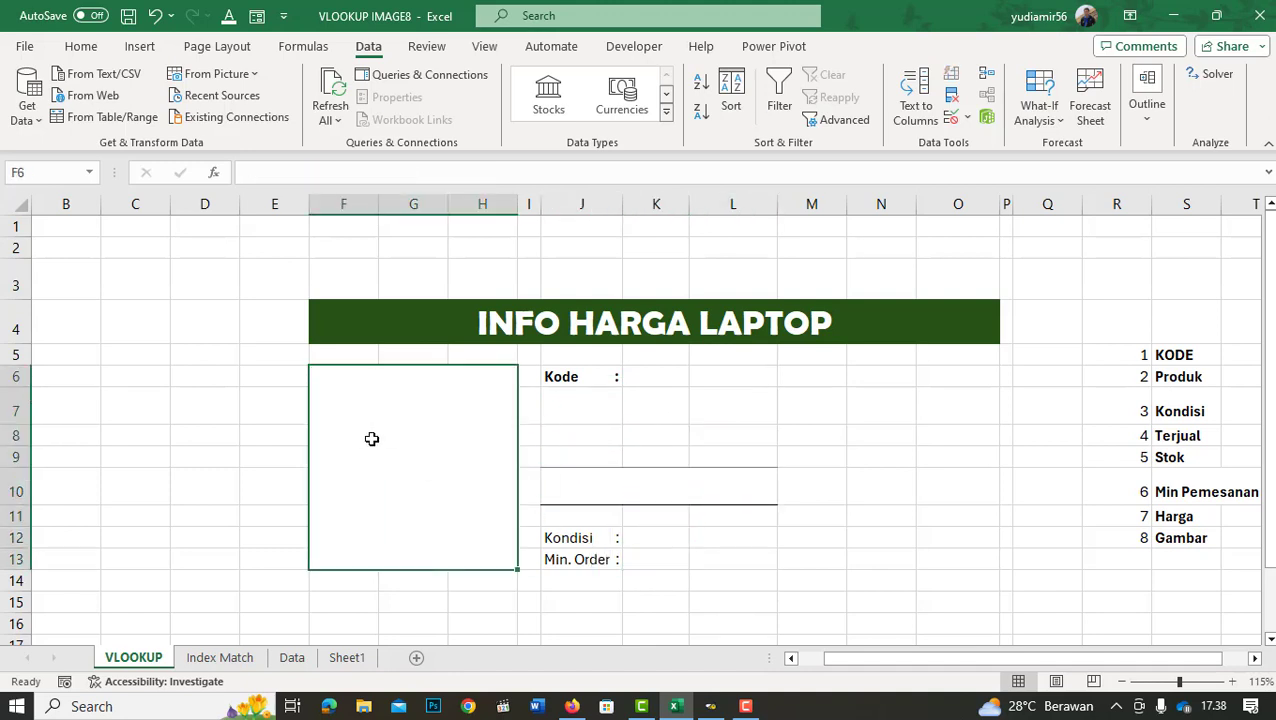
Add a List data validation to the Kode cell K6 with the source =Data!$A$4:$A$8.
{"action": "left_click", "coordinate": [652, 376]}
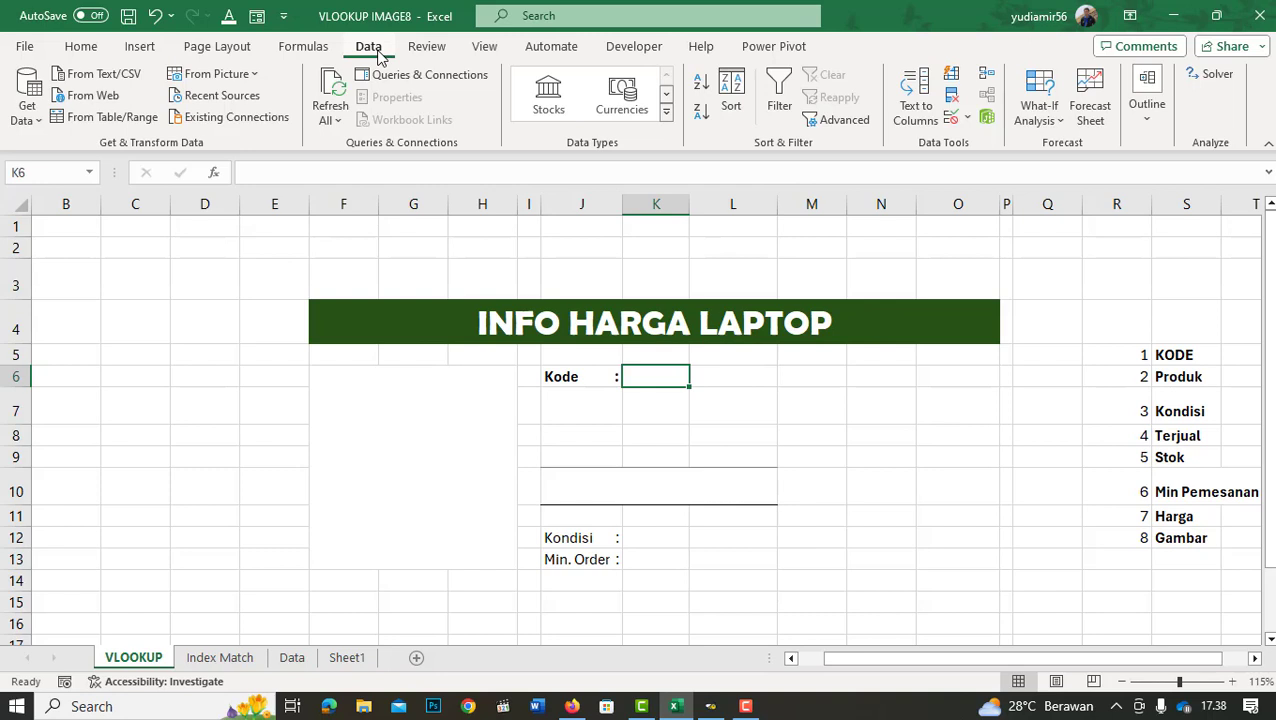
{"action": "left_click", "coordinate": [973, 119]}
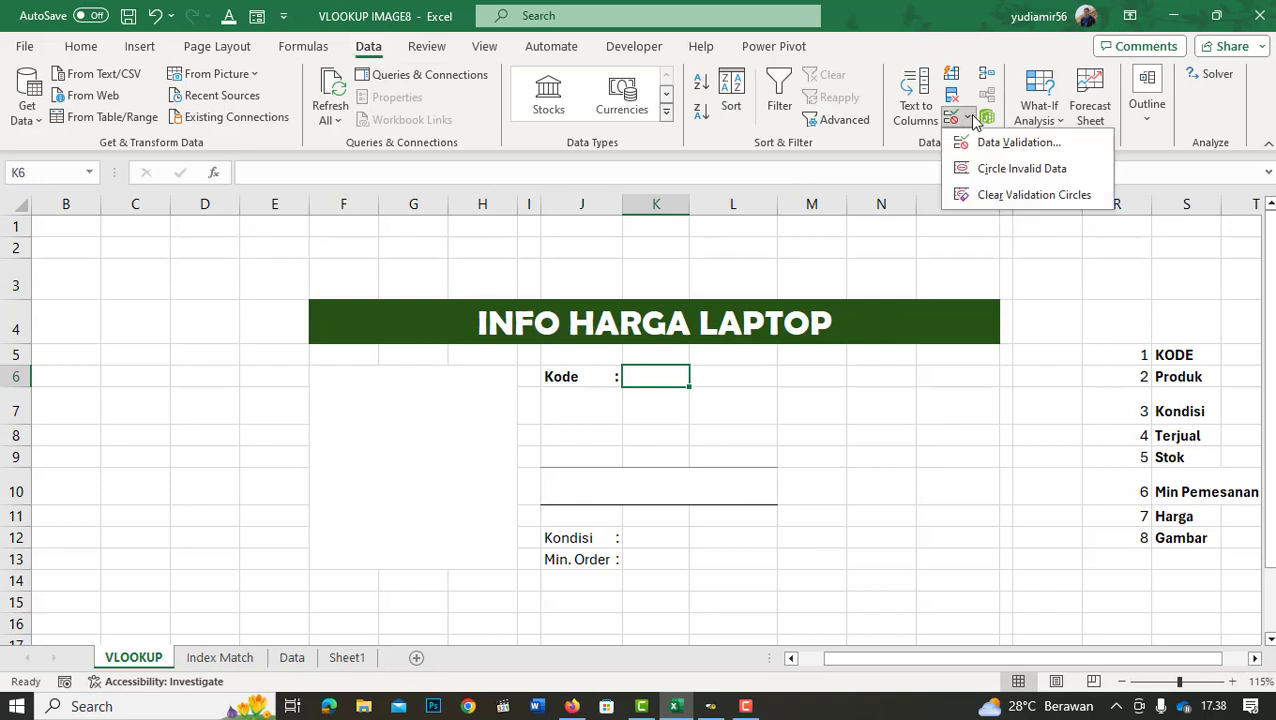
{"action": "left_click", "coordinate": [1030, 141]}
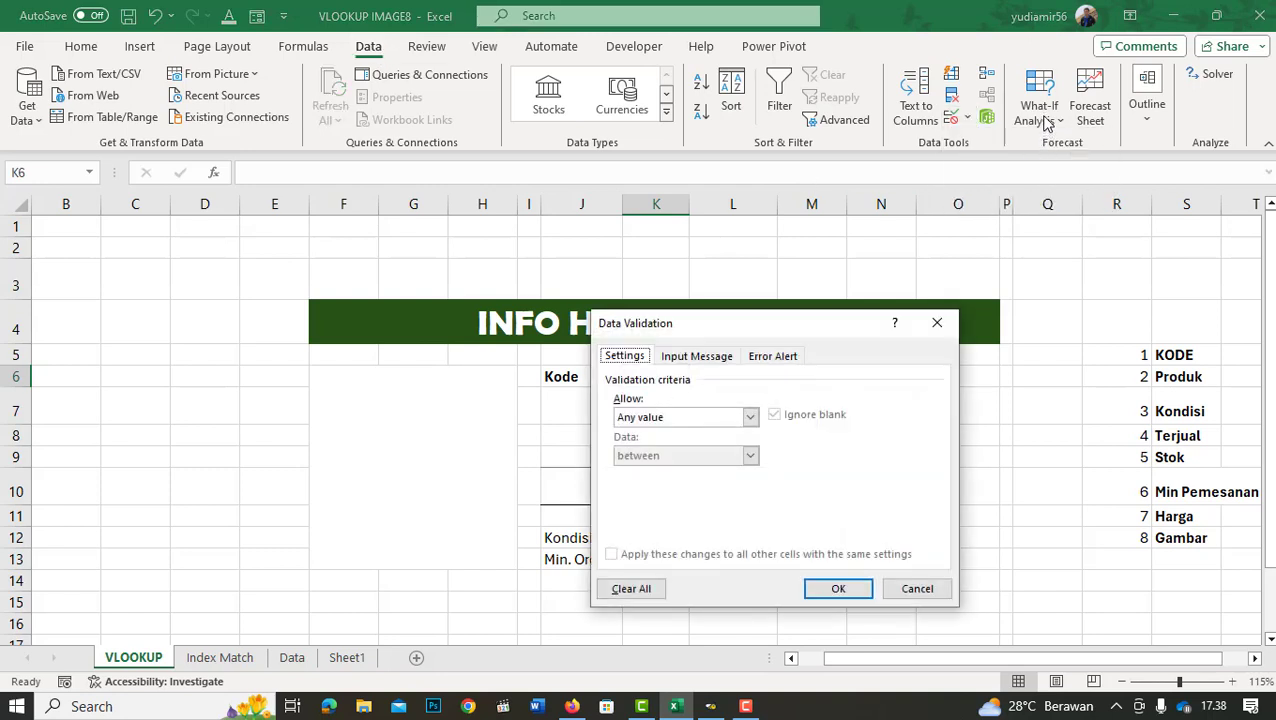
{"action": "left_click", "coordinate": [712, 416]}
{"action": "left_click", "coordinate": [688, 473]}
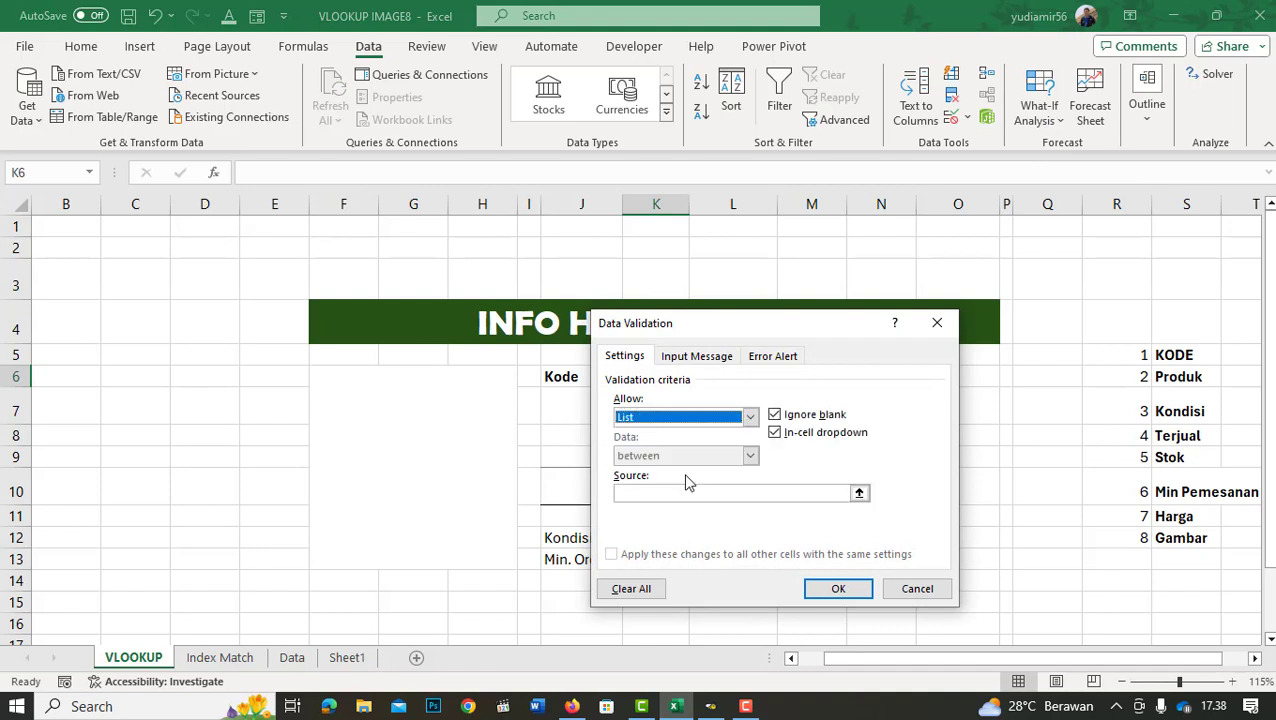
{"action": "left_click", "coordinate": [649, 494]}
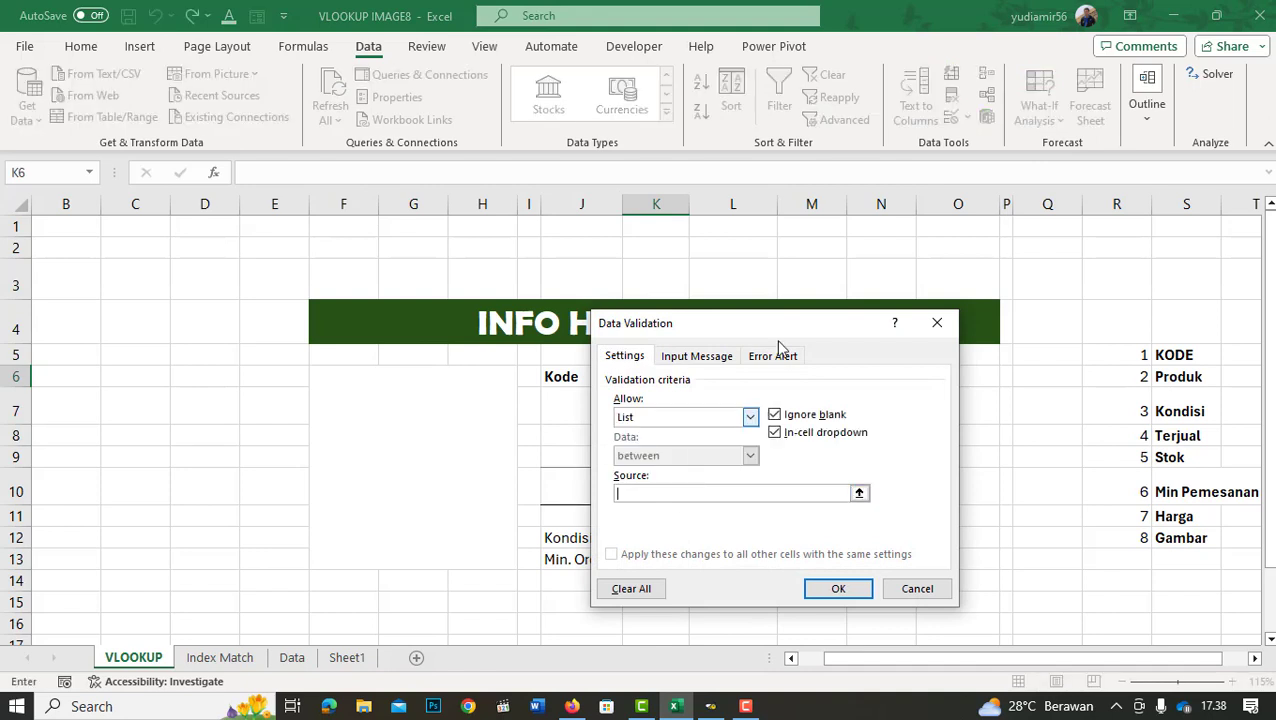
{"action": "type", "text": "="}
{"action": "left_click", "coordinate": [292, 657]}
{"action": "scroll", "coordinate": [44, 266], "scroll_direction": "up", "scroll_amount": 5}
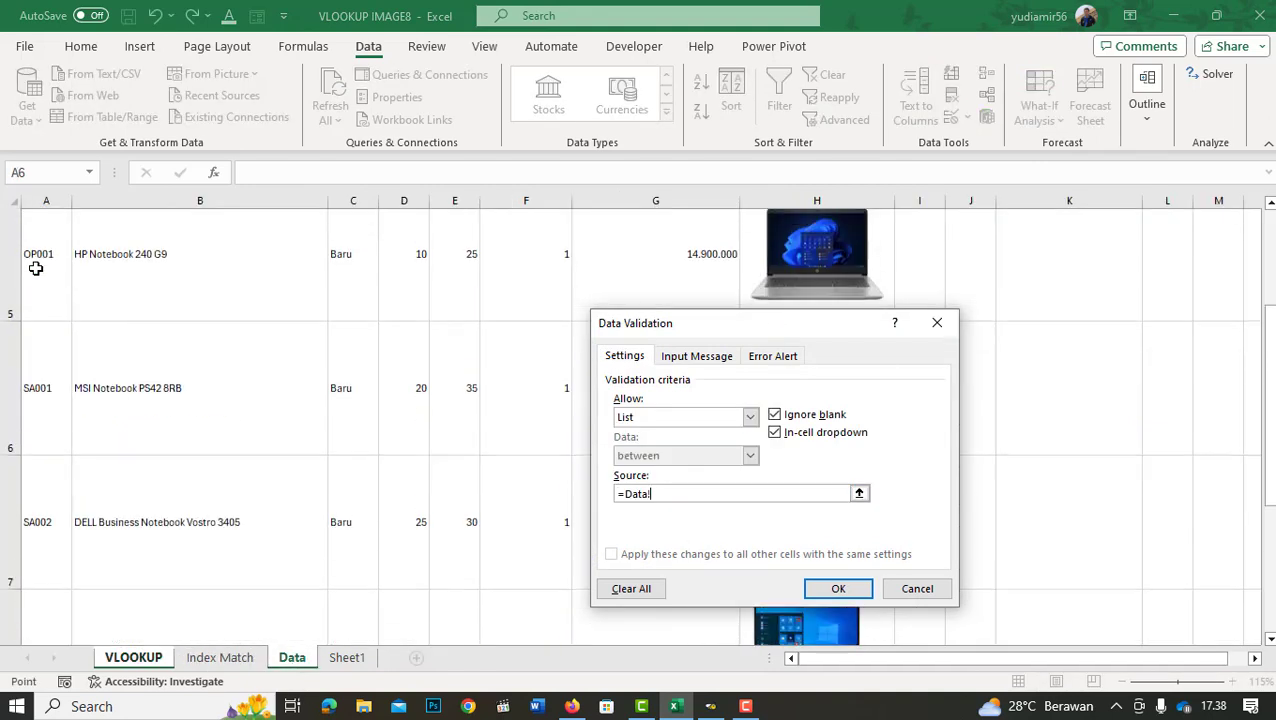
{"action": "left_click_drag", "start_coordinate": [35, 295], "coordinate": [53, 598]}
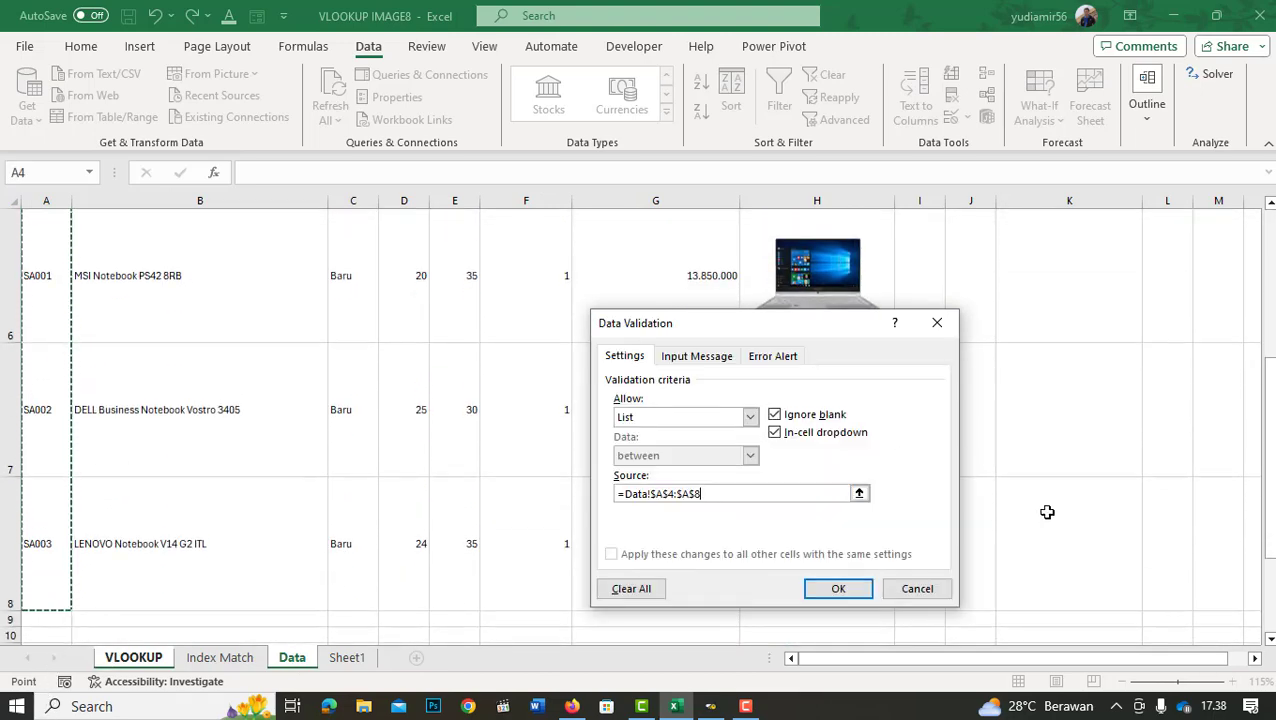
{"action": "left_click", "coordinate": [846, 589]}
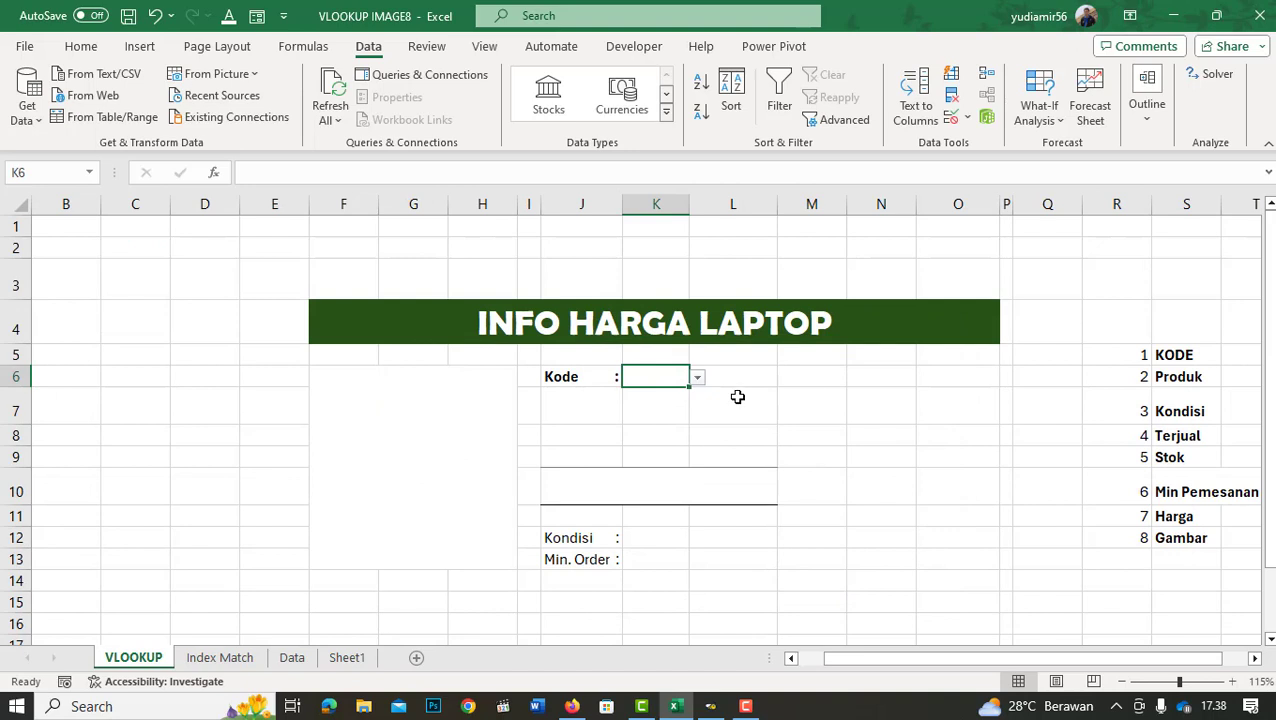
Start a VLOOKUP formula in J7 with the Kode cell K6 as its lookup value.
{"action": "left_click", "coordinate": [582, 406]}
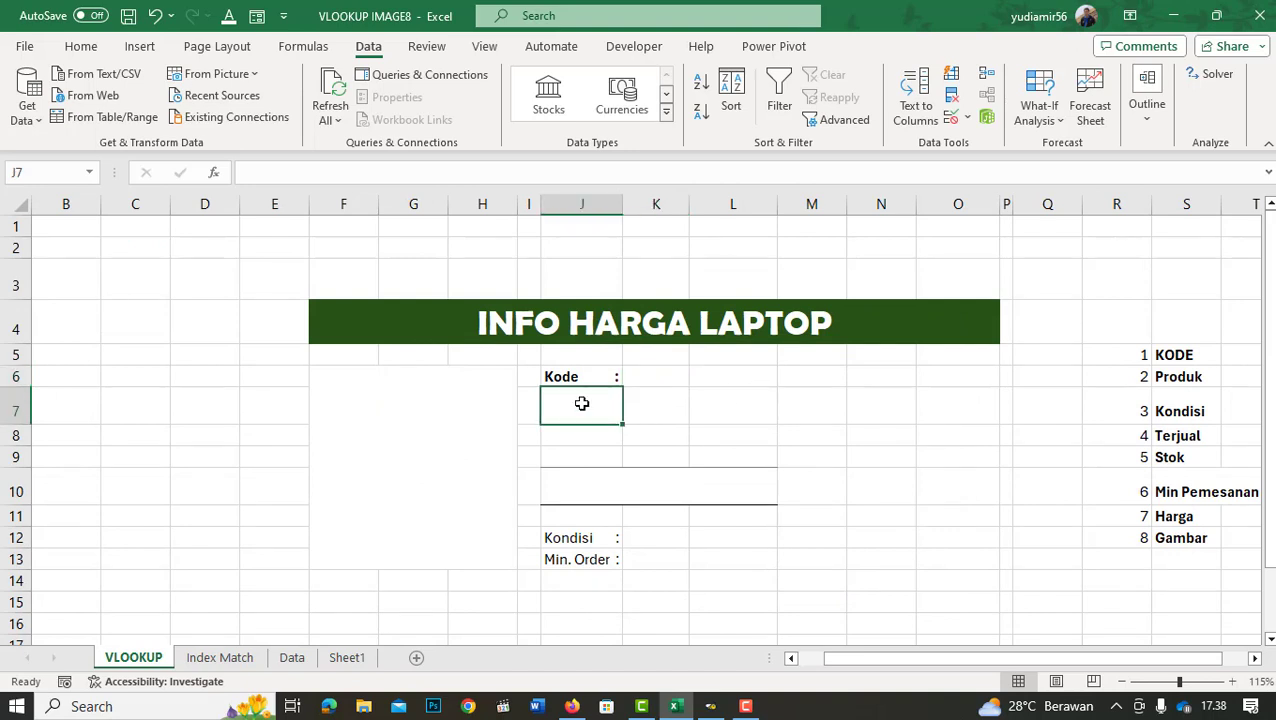
{"action": "type", "text": "=vl"}
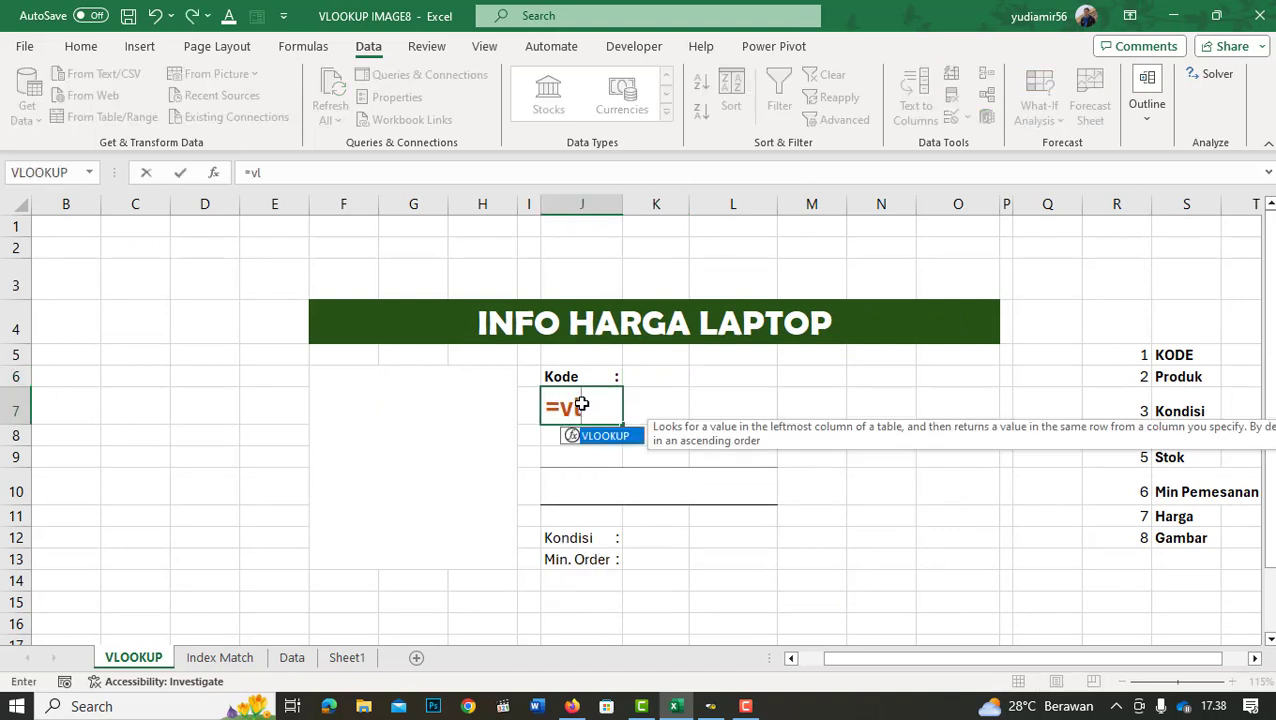
{"action": "key", "text": "Tab"}
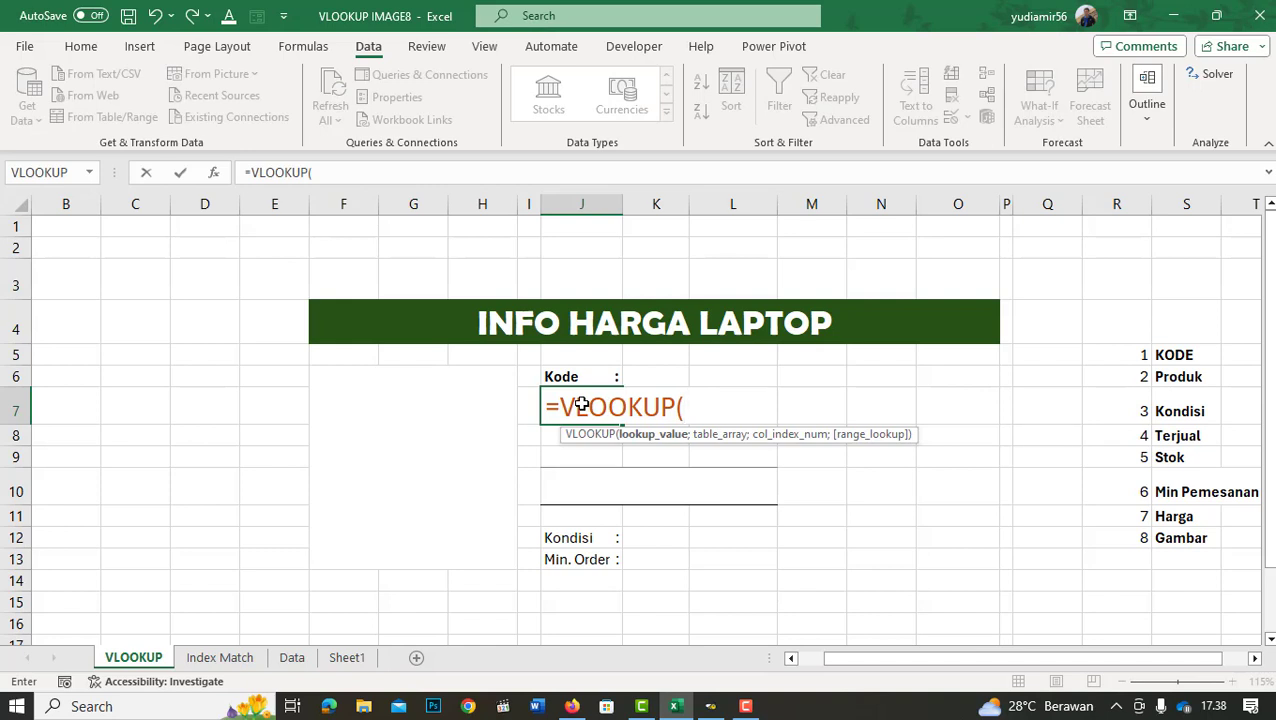
{"action": "left_click", "coordinate": [643, 374]}
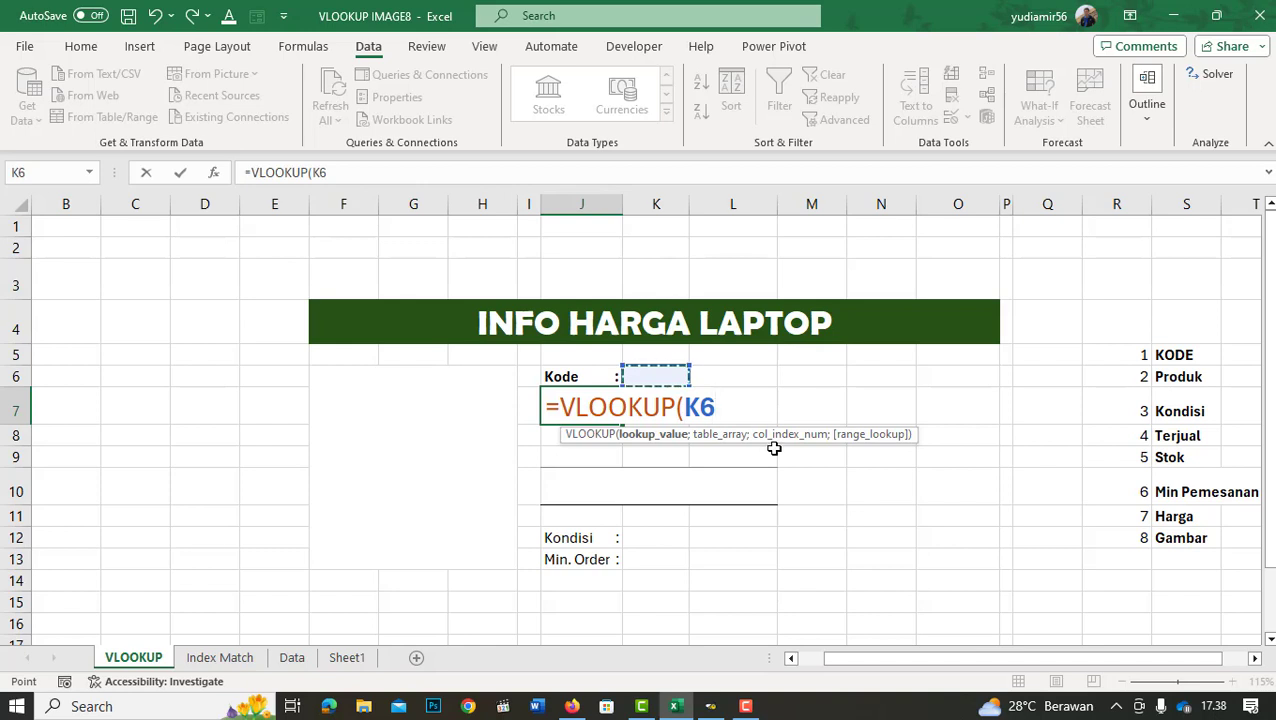
{"action": "type", "text": ";"}
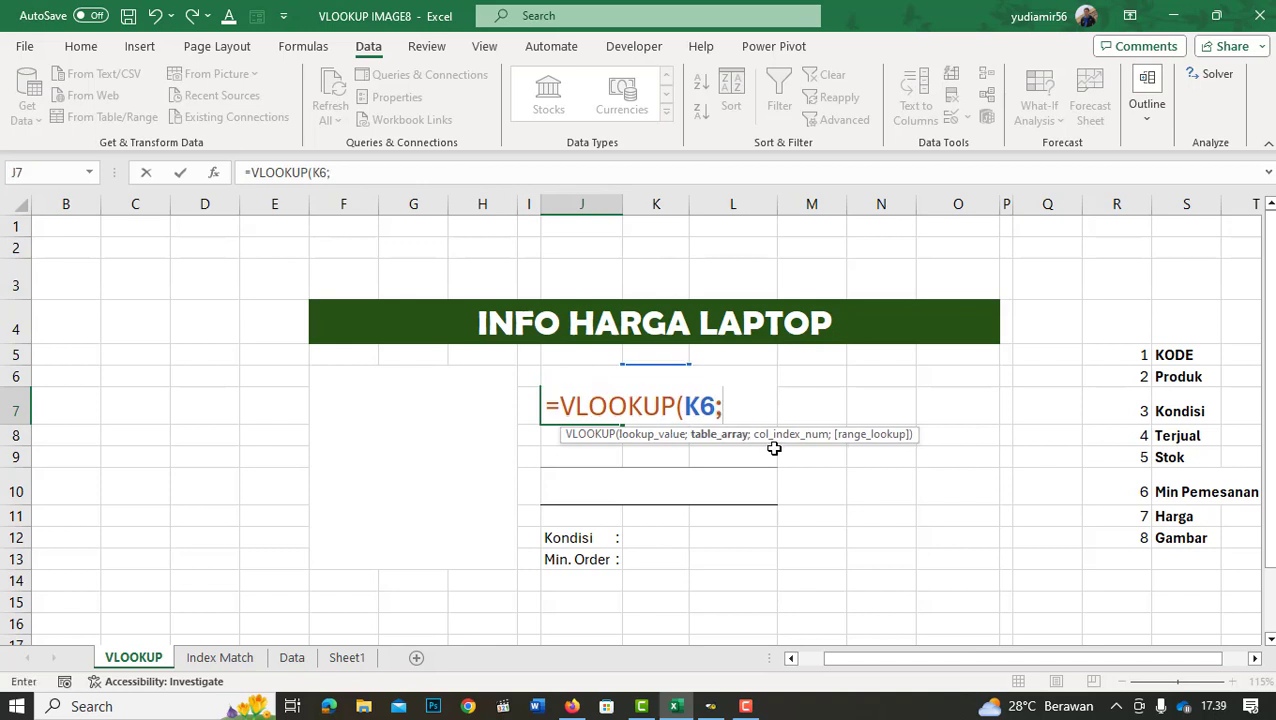
{"action": "left_click", "coordinate": [292, 660]}
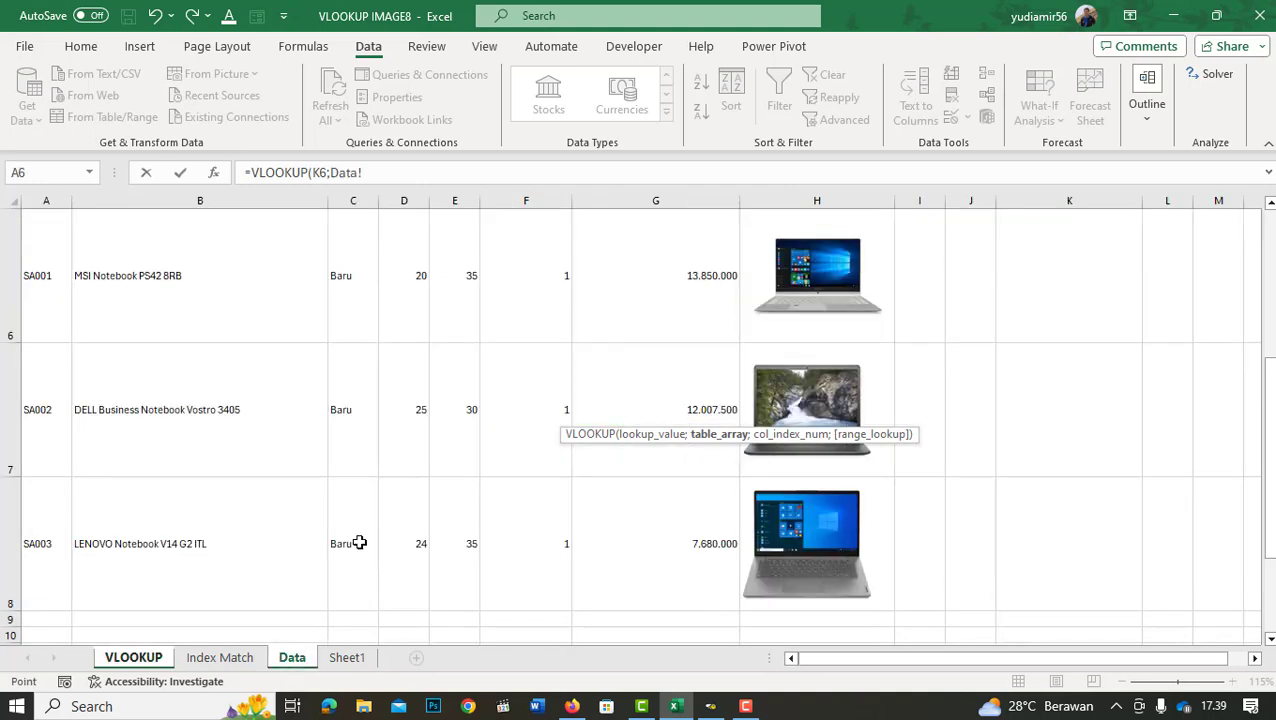
{"action": "left_click", "coordinate": [146, 658]}
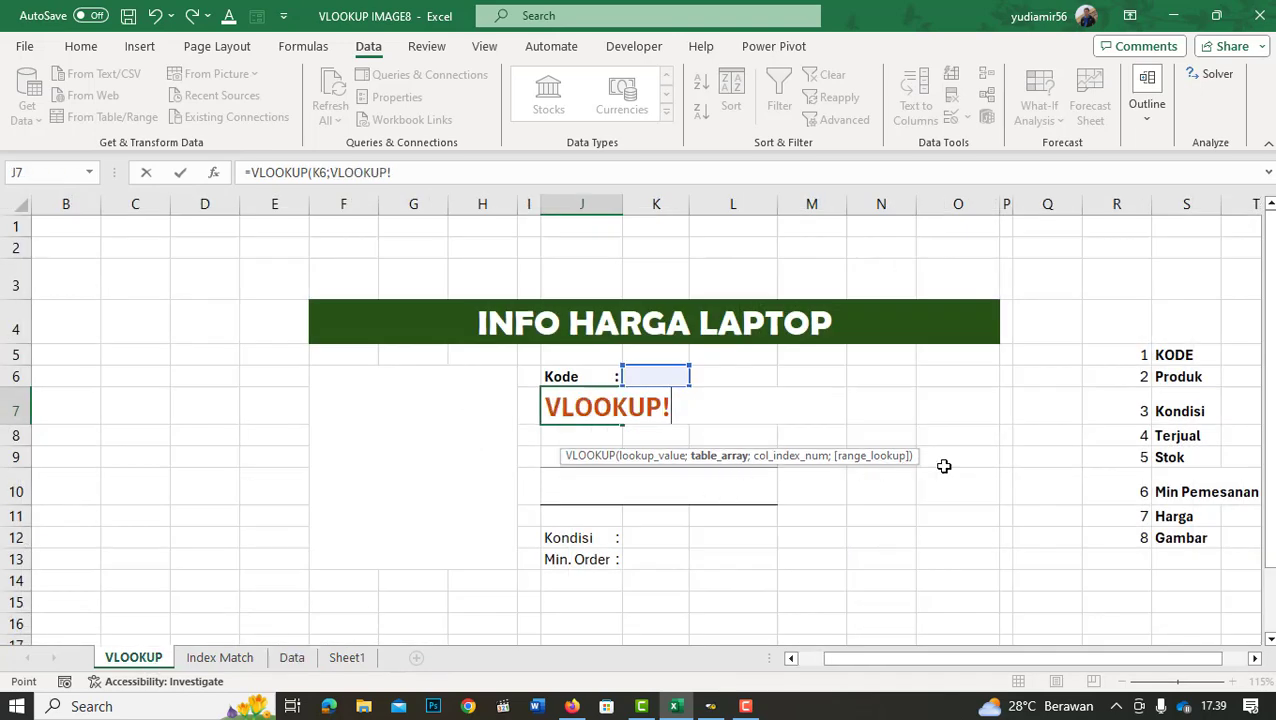
{"action": "key", "text": "BackSpace"}
{"action": "key", "text": "BackSpace"}
{"action": "key", "text": "BackSpace"}
{"action": "key", "text": "BackSpace"}
{"action": "key", "text": "BackSpace"}
{"action": "key", "text": "BackSpace"}
{"action": "key", "text": "BackSpace"}
{"action": "key", "text": "BackSpace"}
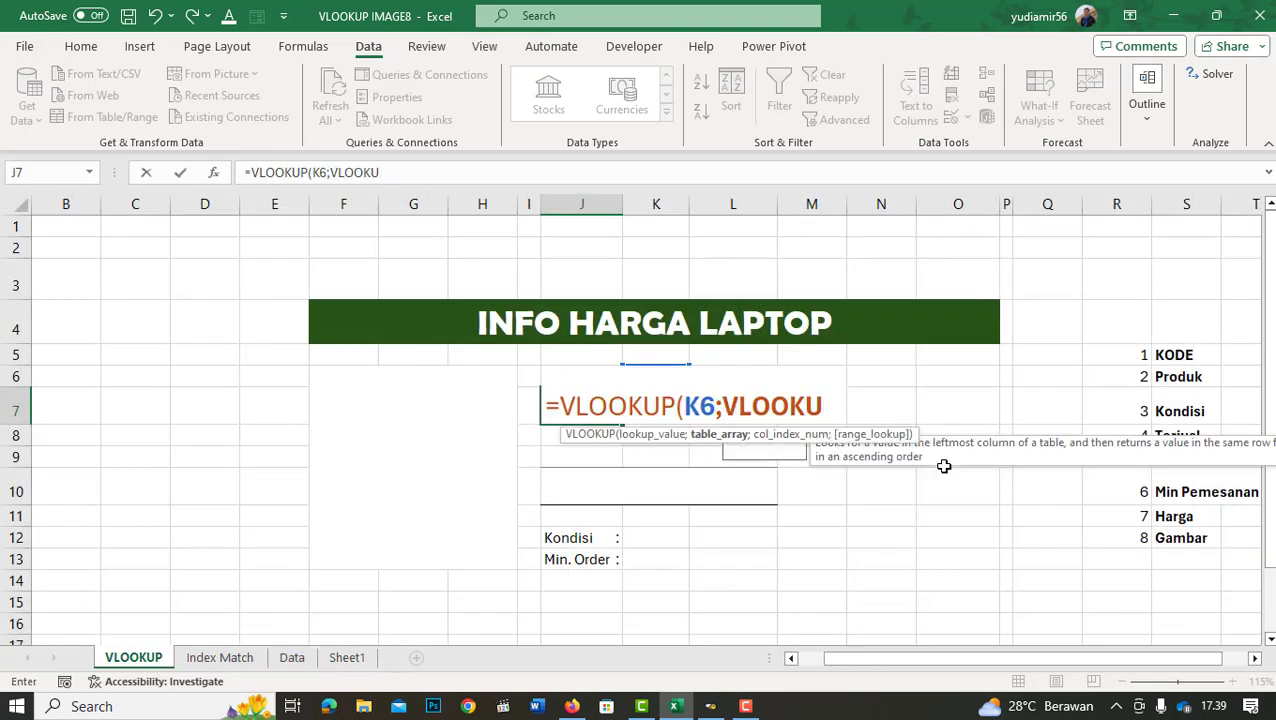
Complete the product name formula in J7 as =VLOOKUP(K6;DATA;2;0) and enter it.
{"action": "type", "text": "da"}
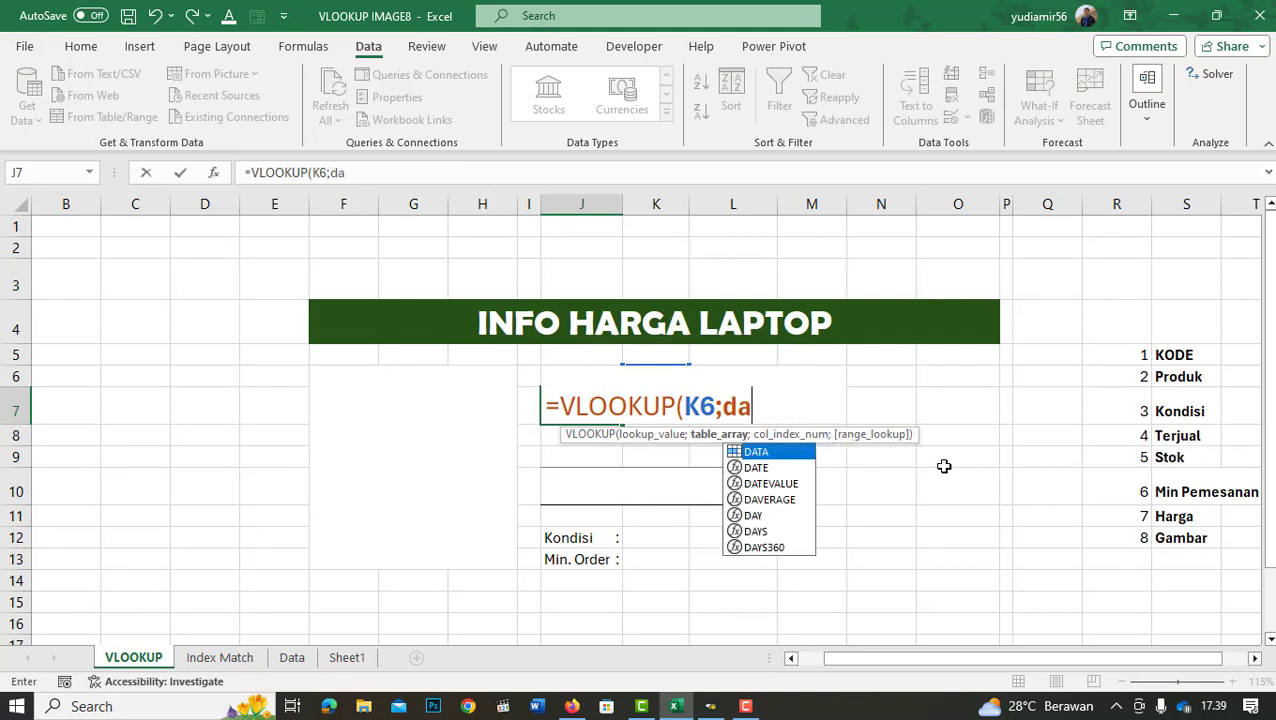
{"action": "key", "text": "Tab"}
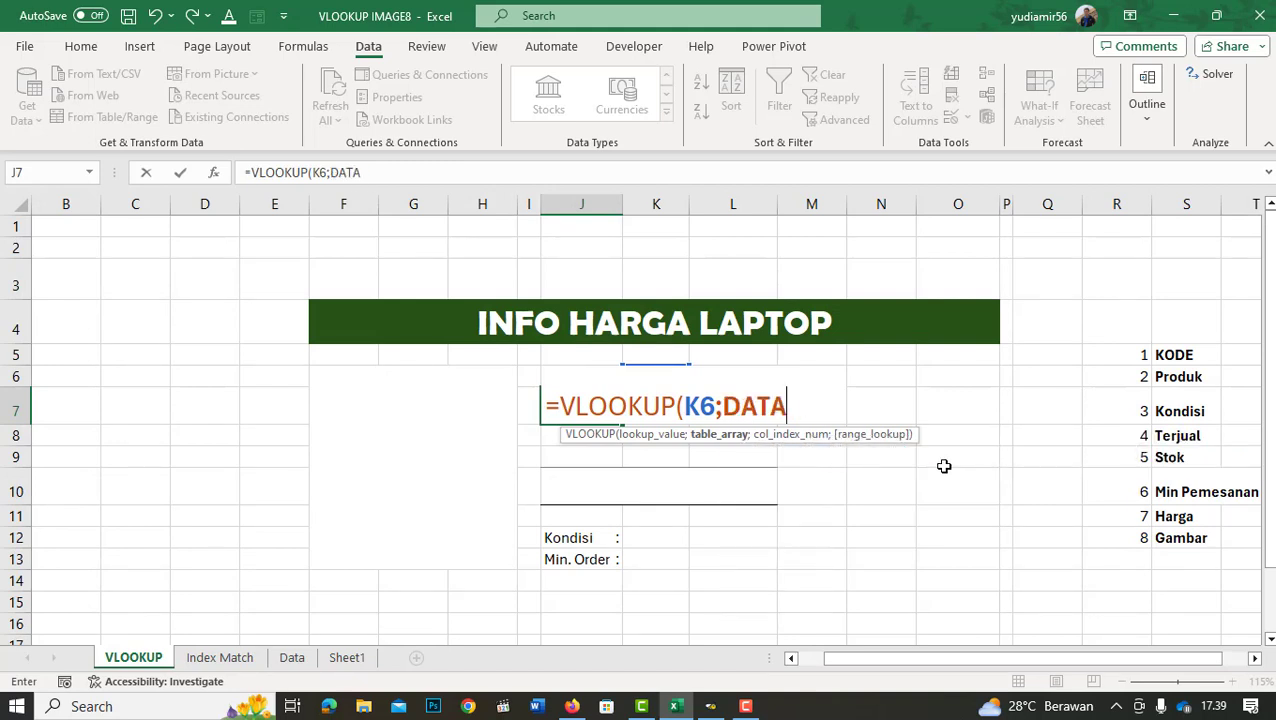
{"action": "type", "text": ";"}
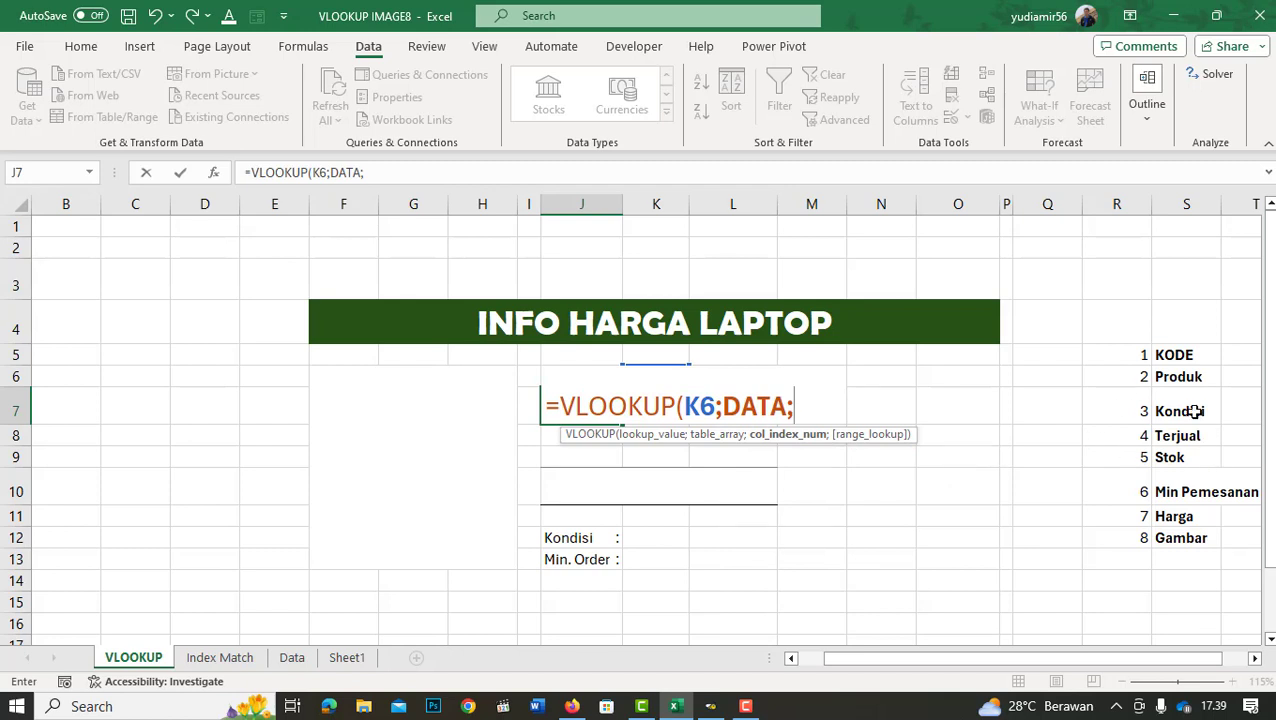
{"action": "type", "text": "2;0"}
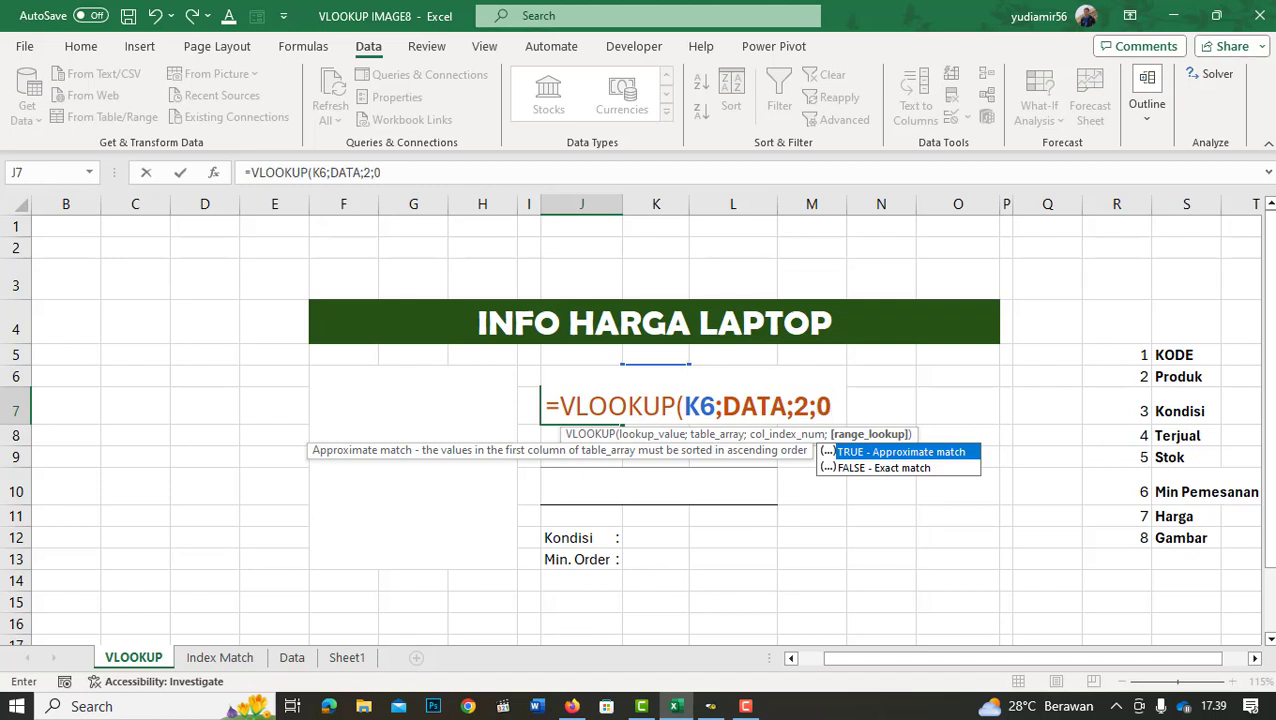
{"action": "type", "text": ")"}
{"action": "key", "text": "Return"}
{"action": "key", "text": "Up"}
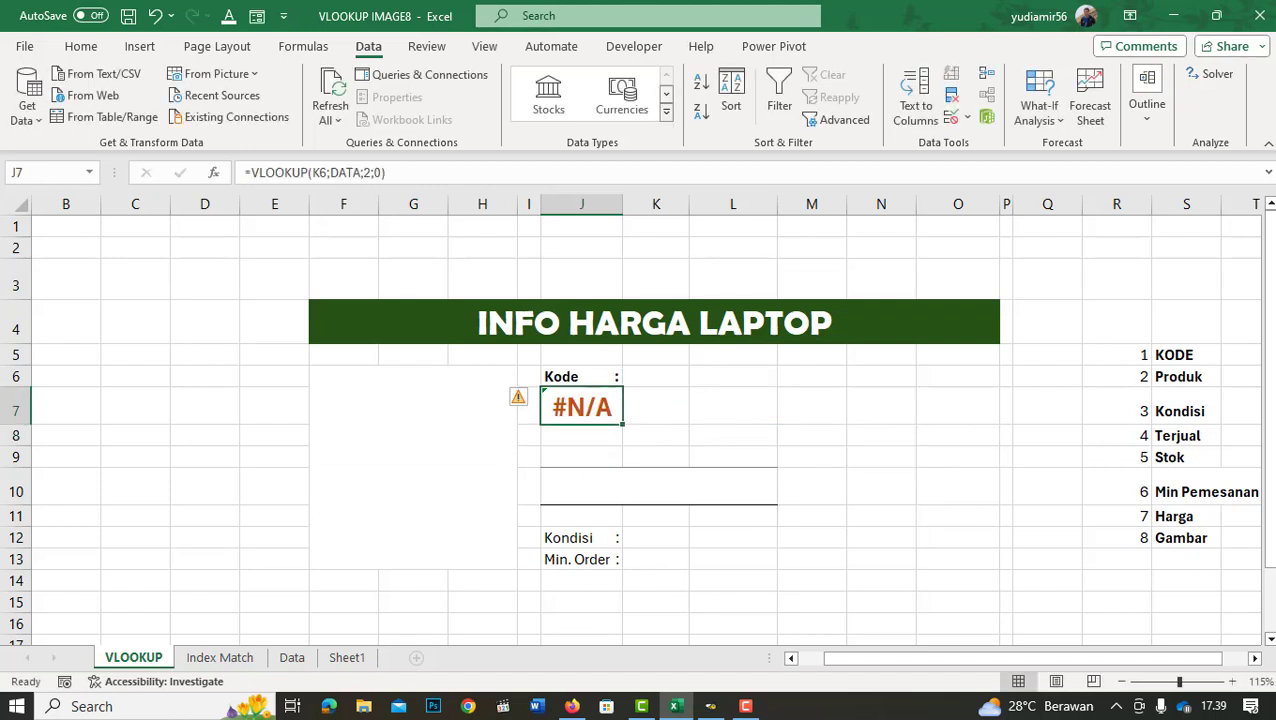
Choose the code SA001 from the list in the Kode cell K6.
{"action": "key", "text": "Right"}
{"action": "key", "text": "Up"}
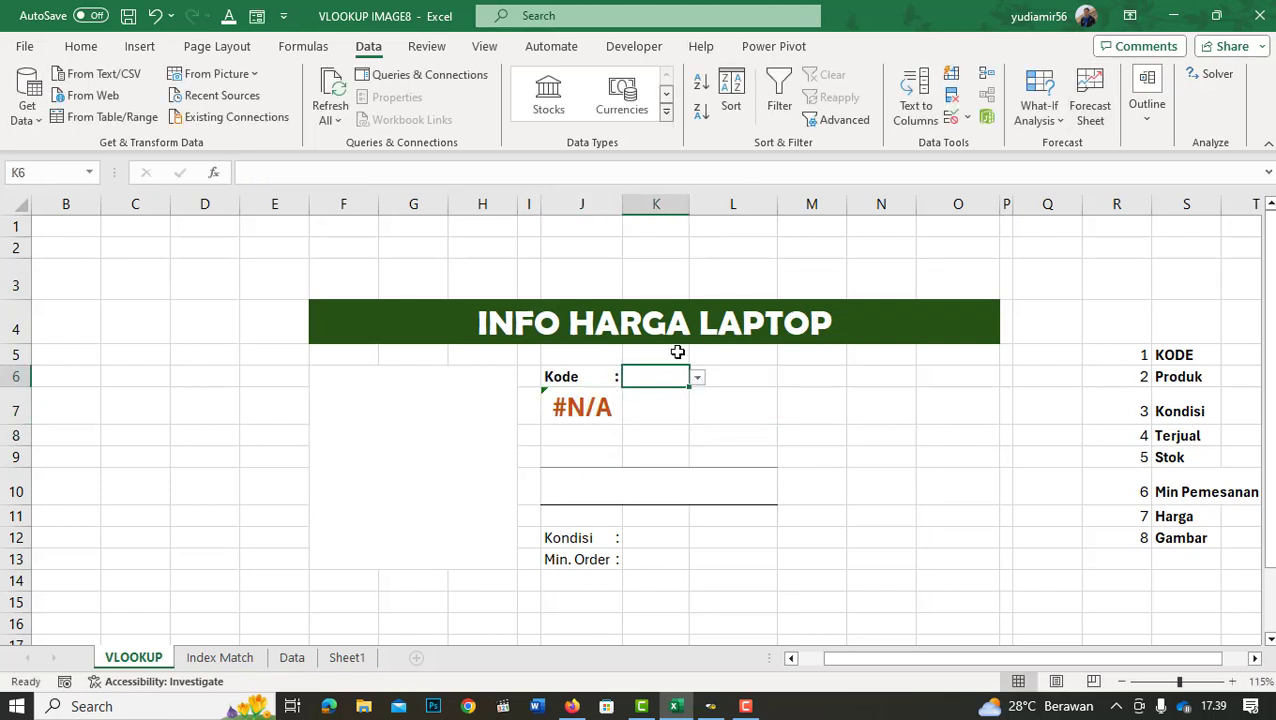
{"action": "left_click", "coordinate": [697, 378]}
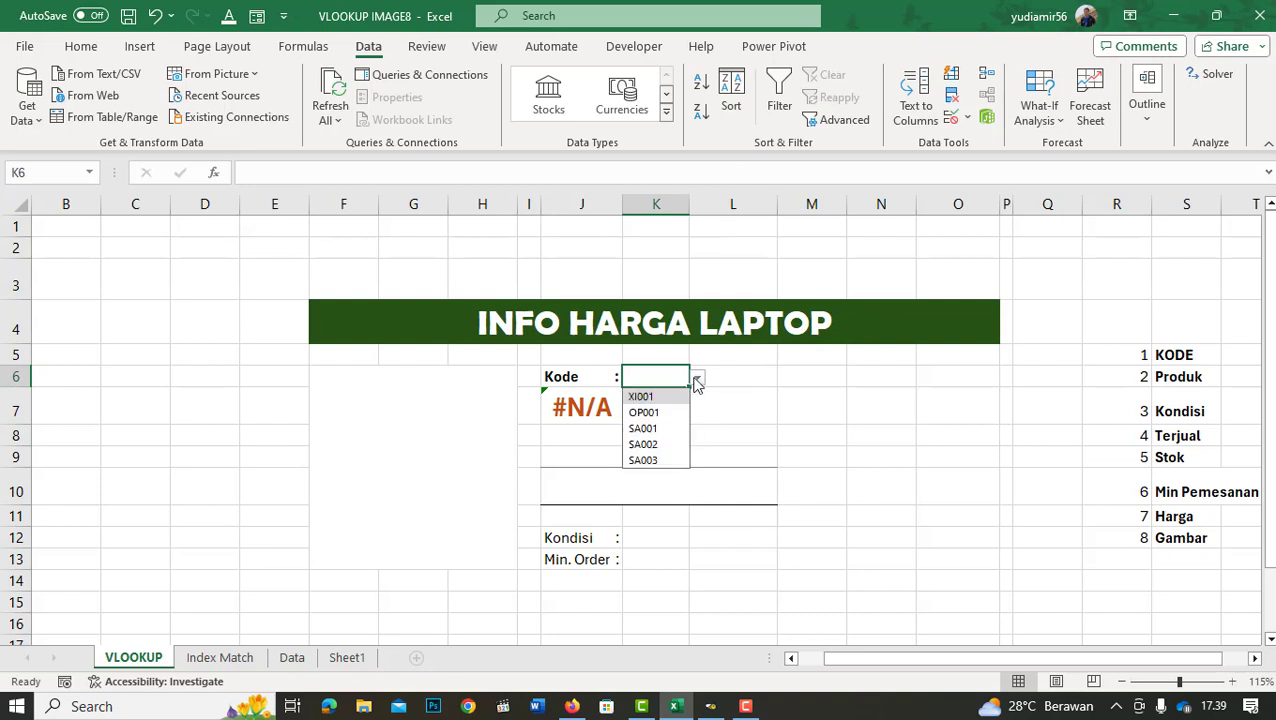
{"action": "left_click", "coordinate": [655, 429]}
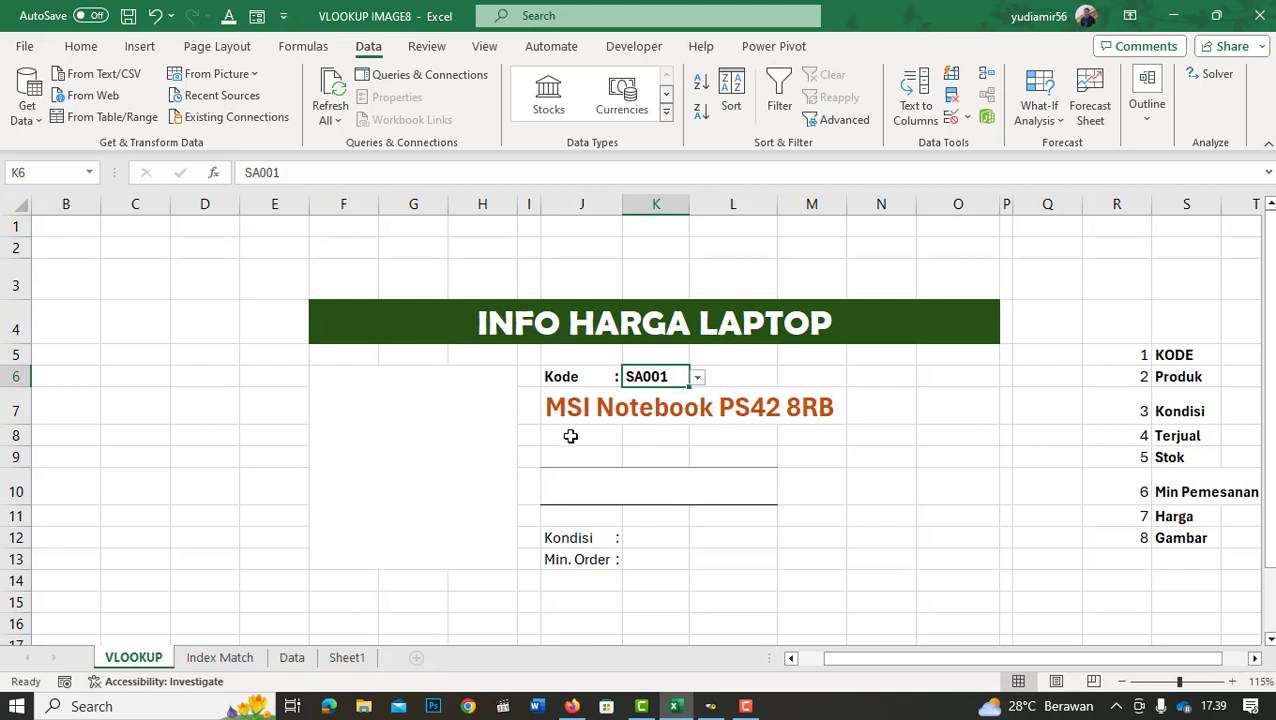
Copy the VLOOKUP expression from the product name cell J7 into J8 as =VLOOKUP(K6;DATA;2;0).
{"action": "left_click", "coordinate": [570, 436]}
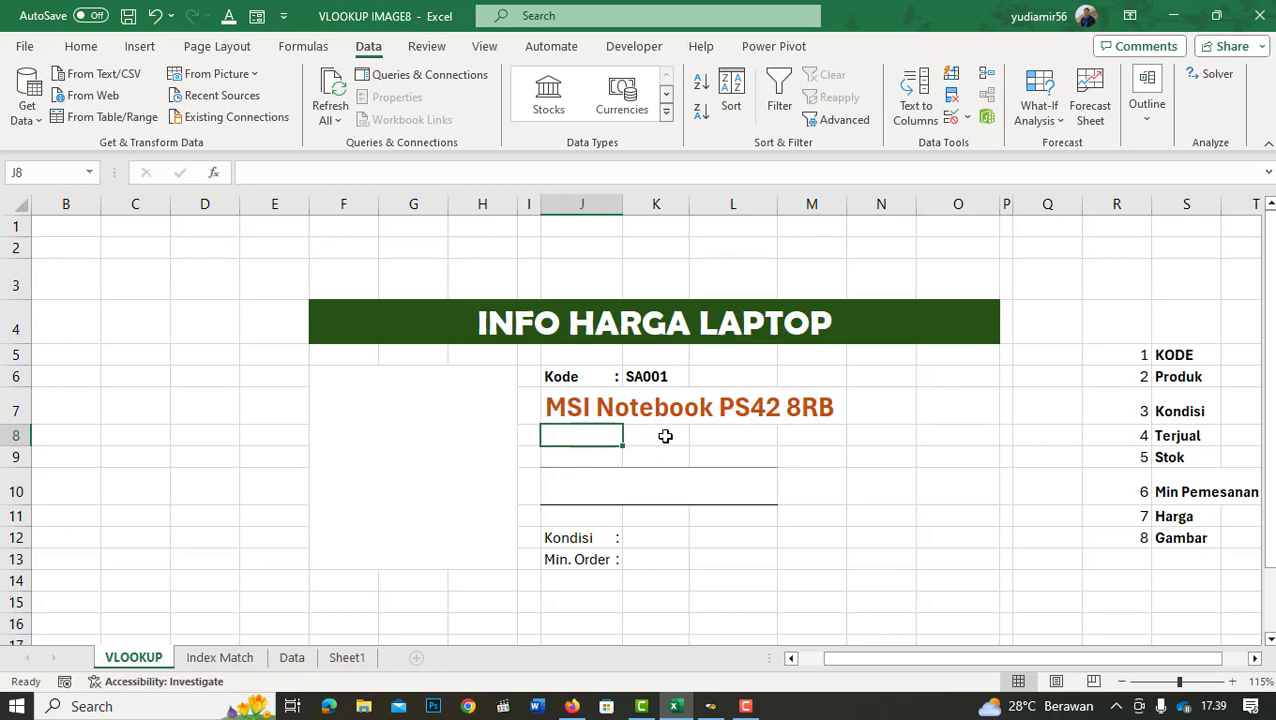
{"action": "left_click", "coordinate": [640, 412]}
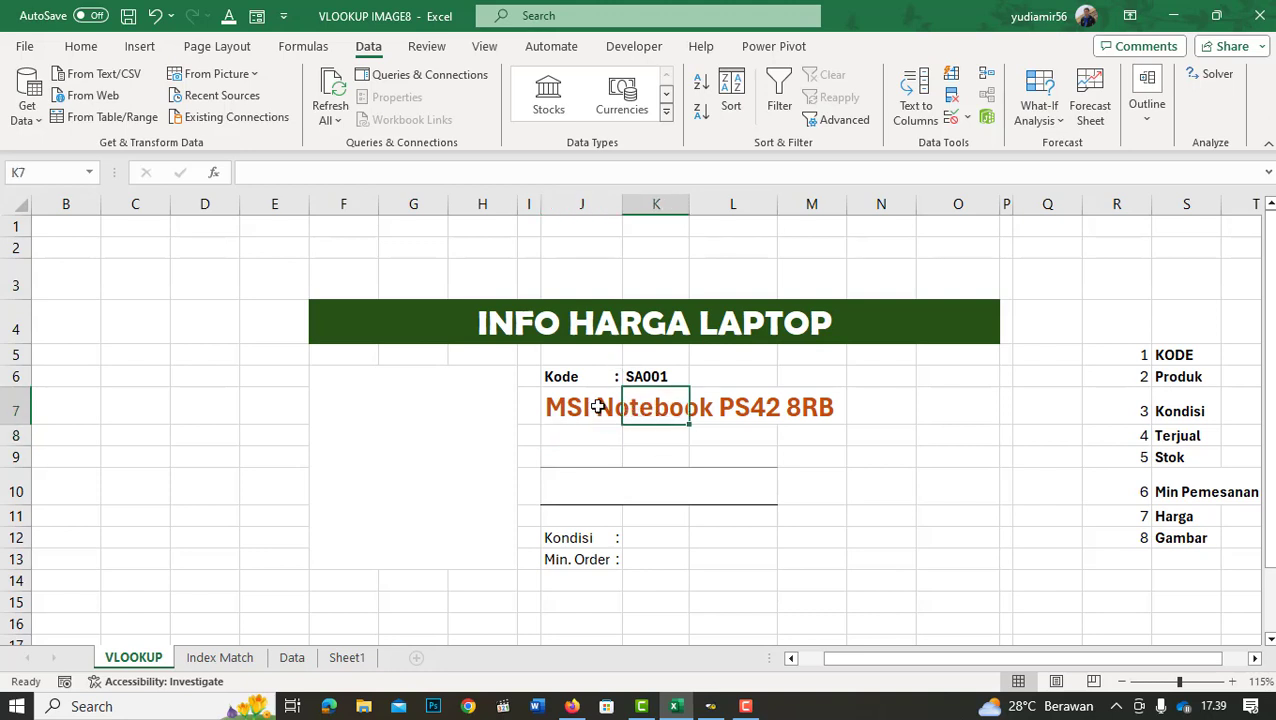
{"action": "left_click", "coordinate": [598, 407]}
{"action": "left_click_drag", "start_coordinate": [462, 173], "coordinate": [247, 171]}
{"action": "key", "text": "ctrl+c"}
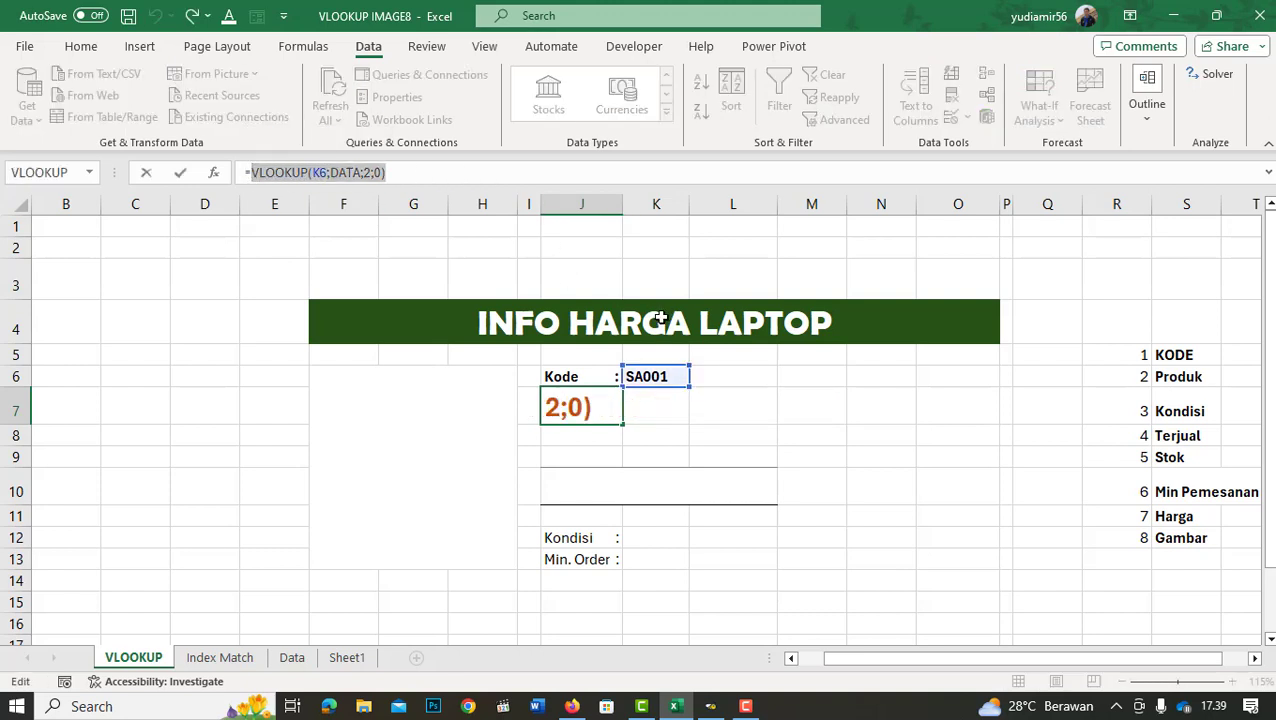
{"action": "key", "text": "Escape"}
{"action": "left_click", "coordinate": [581, 447]}
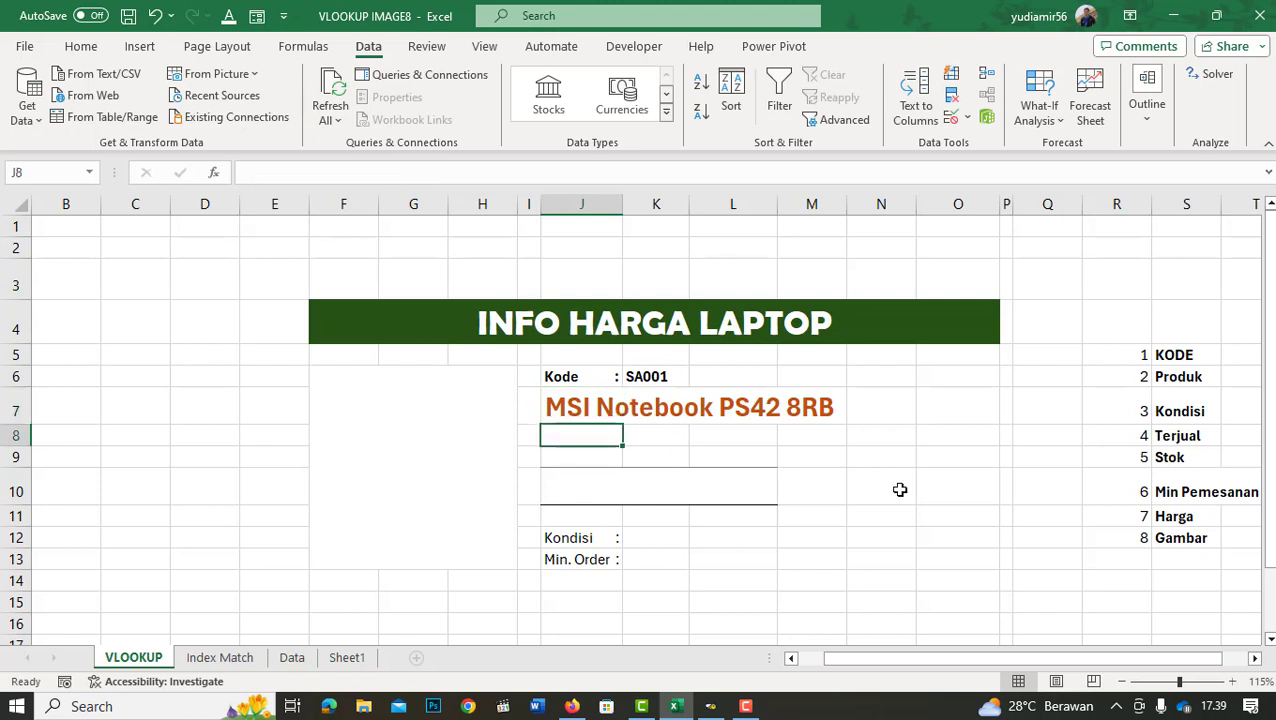
{"action": "type", "text": "="}
{"action": "key", "text": "ctrl+v"}
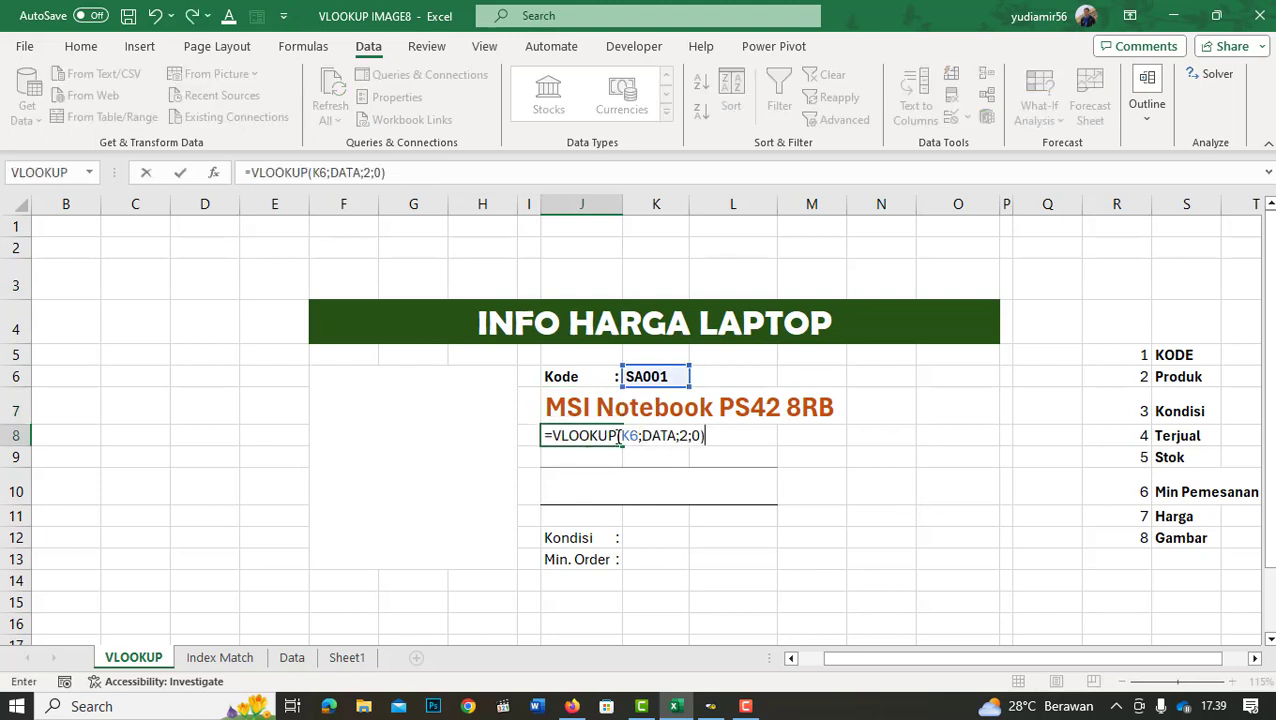
Add the prefix "Terjual : "& to the J8 formula, set its column index to 4, and enter it.
{"action": "left_click", "coordinate": [556, 435]}
{"action": "type", "text": "\"Ter"}
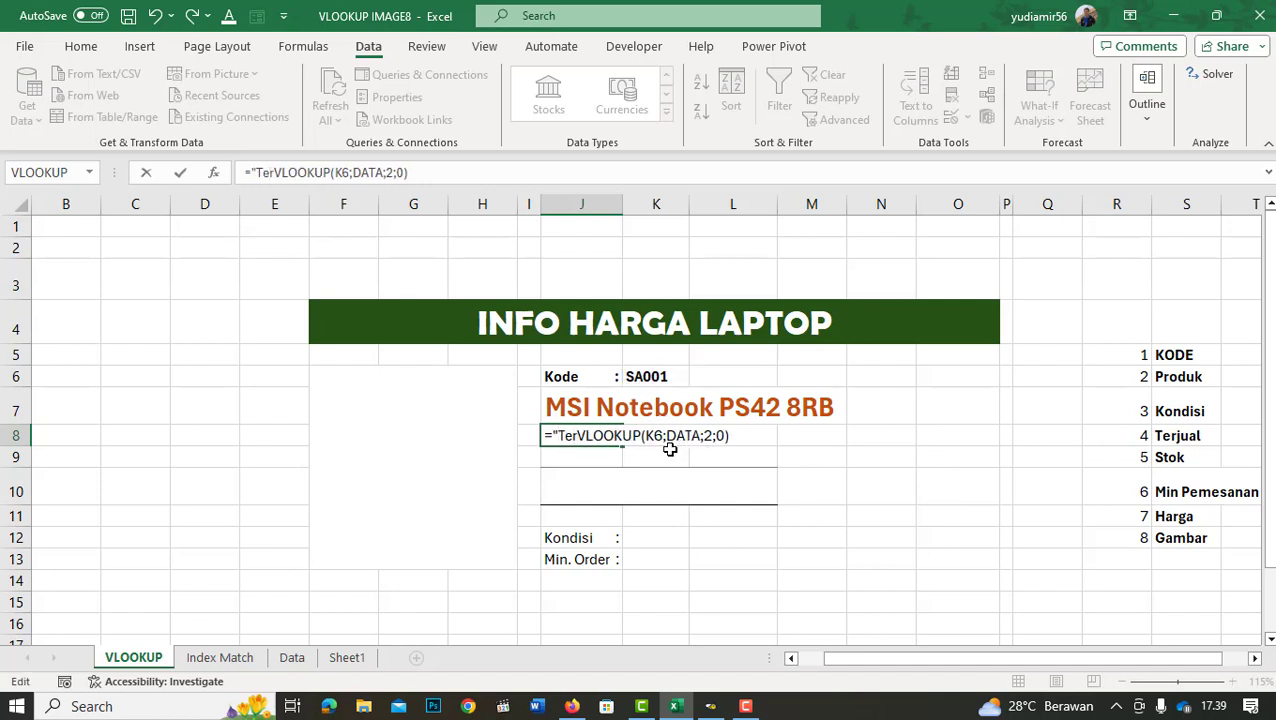
{"action": "type", "text": "jual "}
{"action": "type", "text": ": \""}
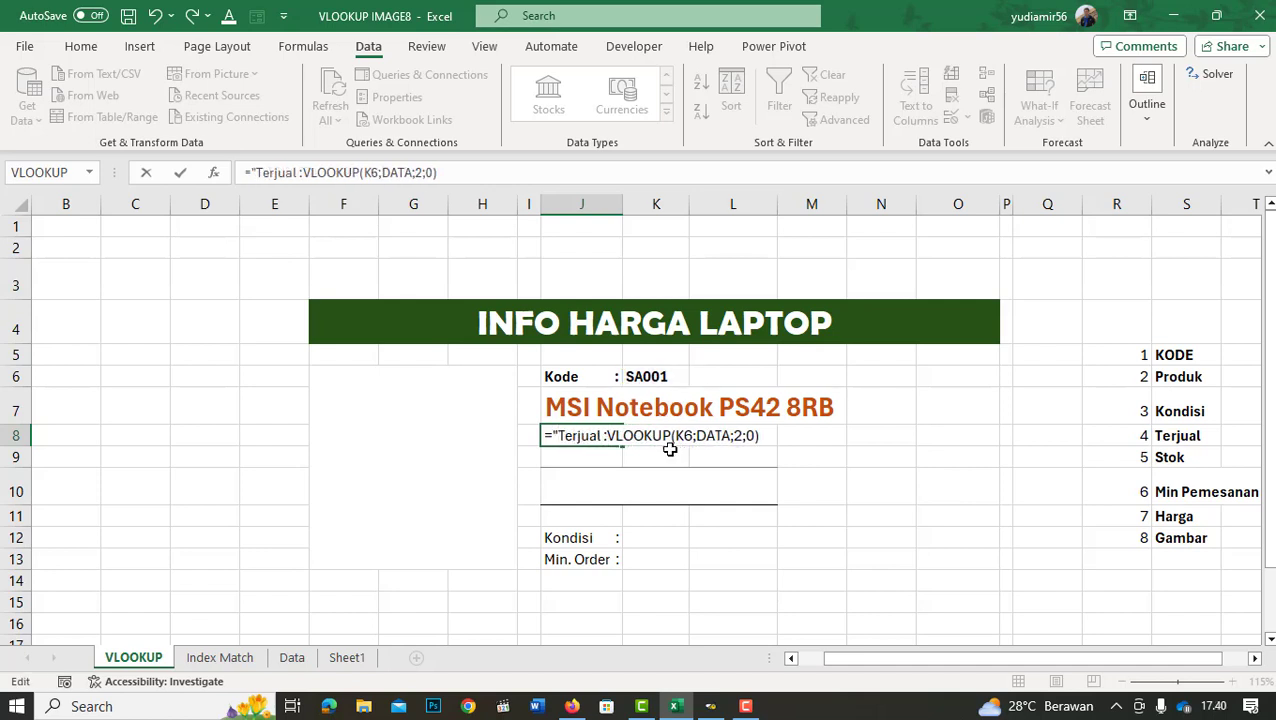
{"action": "type", "text": "&"}
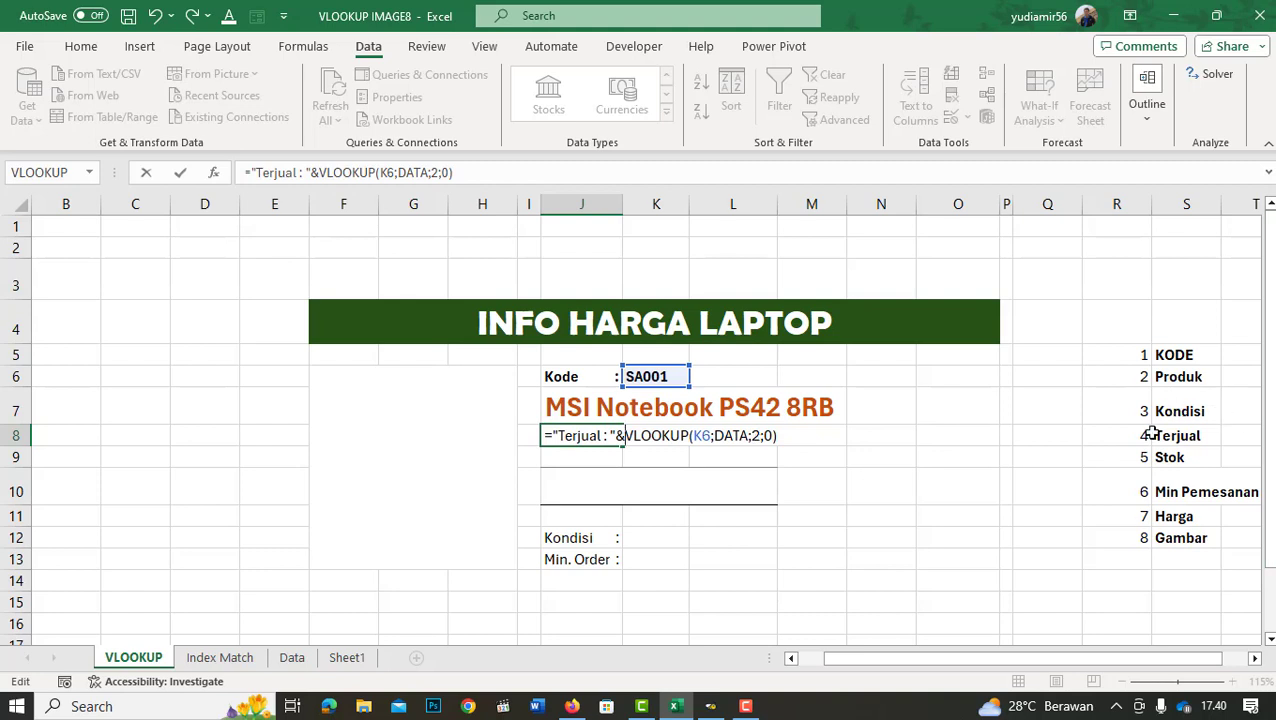
{"action": "double_click", "coordinate": [755, 435]}
{"action": "type", "text": "4"}
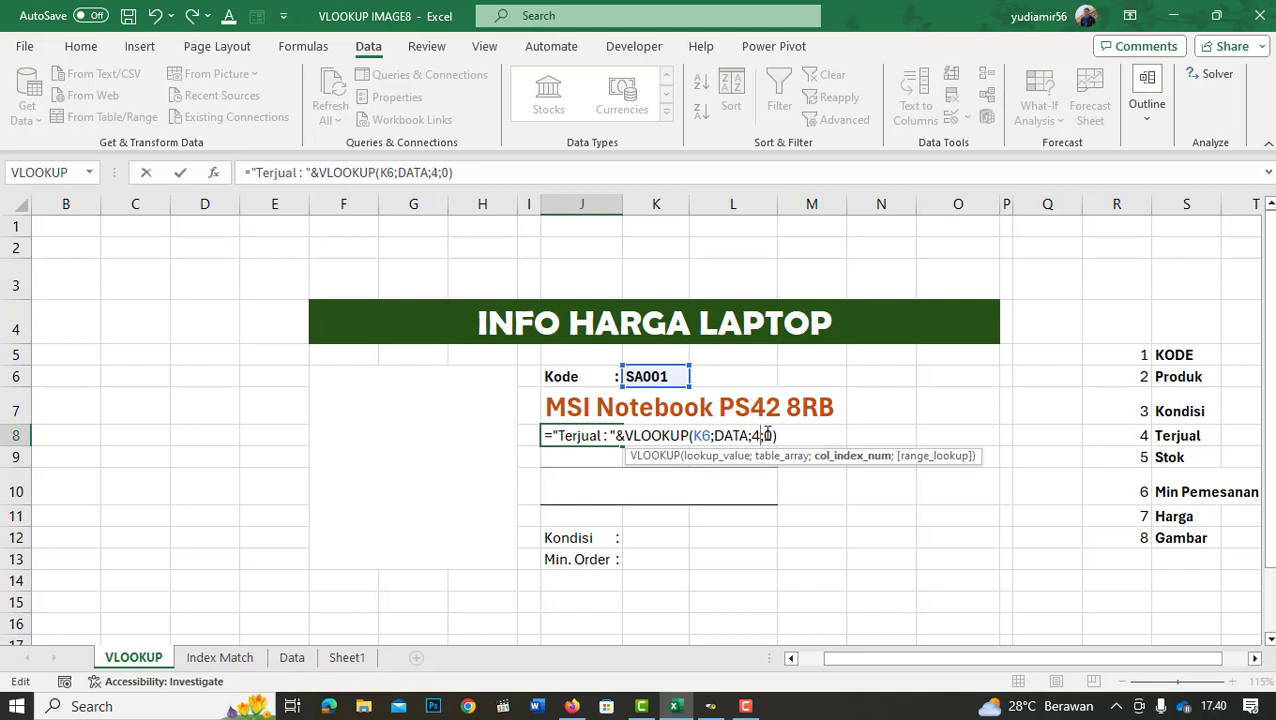
{"action": "key", "text": "Return"}
{"action": "key", "text": "Up"}
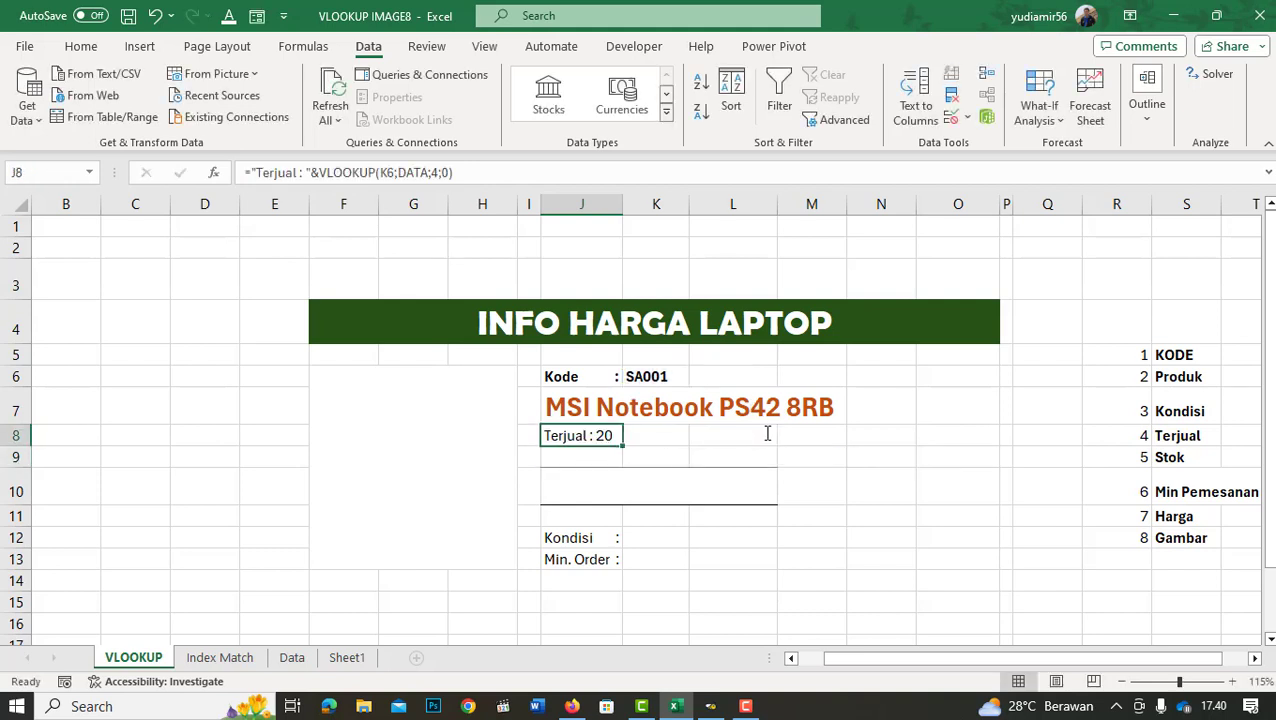
Copy the Terjual expression from J8 into K8 as the formula ="Terjual : "&VLOOKUP(K6;DATA;4;0).
{"action": "key", "text": "Right"}
{"action": "key", "text": "Right"}
{"action": "key", "text": "Left"}
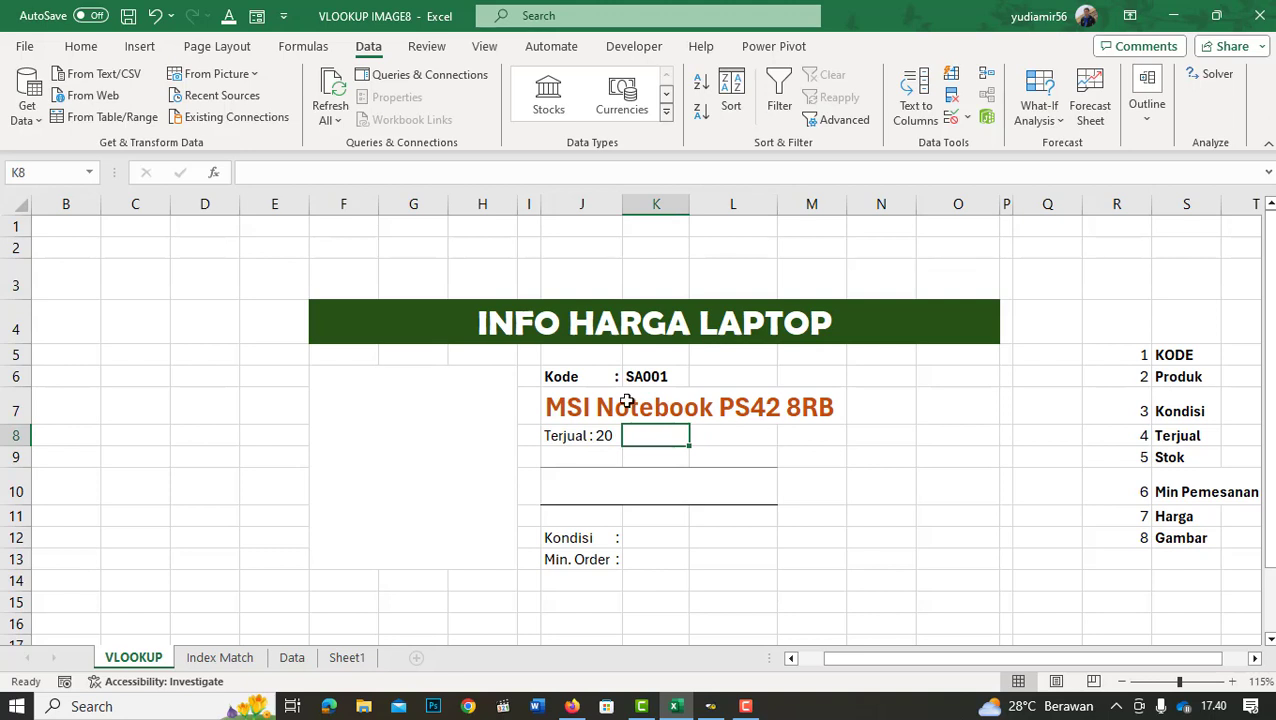
{"action": "left_click", "coordinate": [592, 436]}
{"action": "left_click_drag", "start_coordinate": [478, 176], "coordinate": [256, 168]}
{"action": "key", "text": "ctrl+c"}
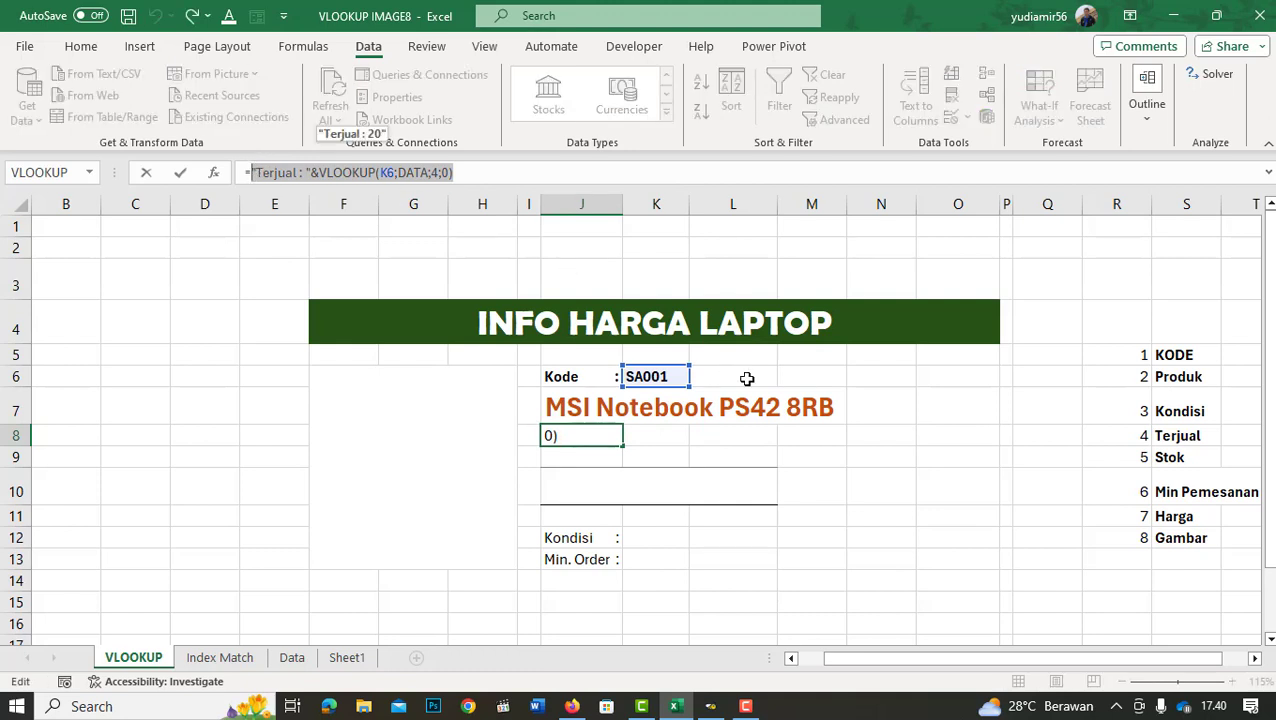
{"action": "key", "text": "Escape"}
{"action": "left_click", "coordinate": [660, 437]}
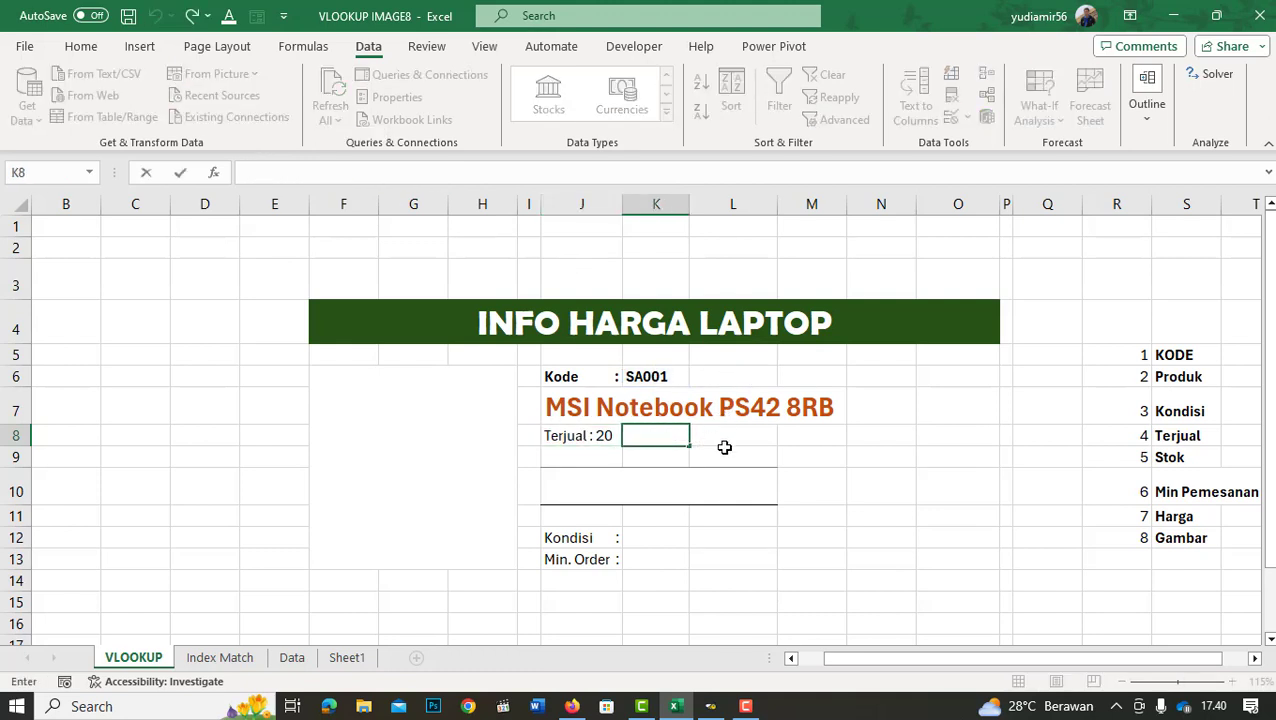
{"action": "key", "text": "ctrl+v"}
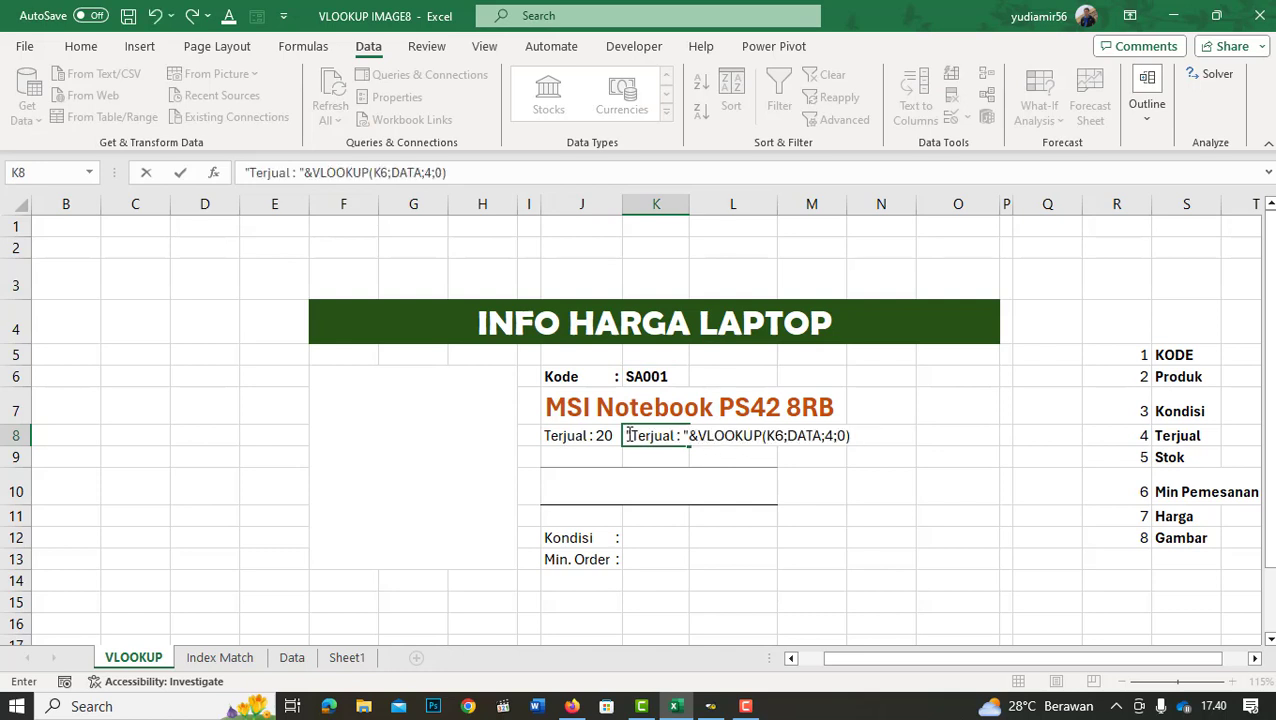
{"action": "key", "text": "Home"}
{"action": "type", "text": "="}
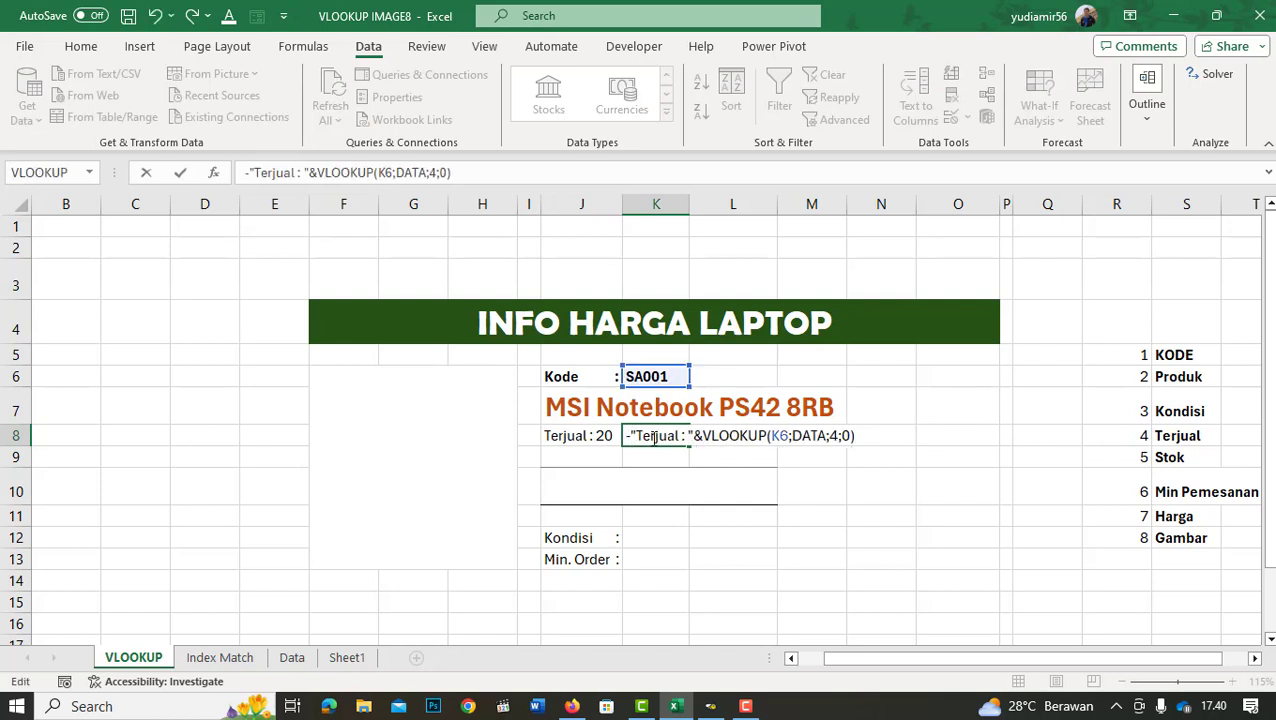
{"action": "key", "text": "BackSpace"}
{"action": "type", "text": "="}
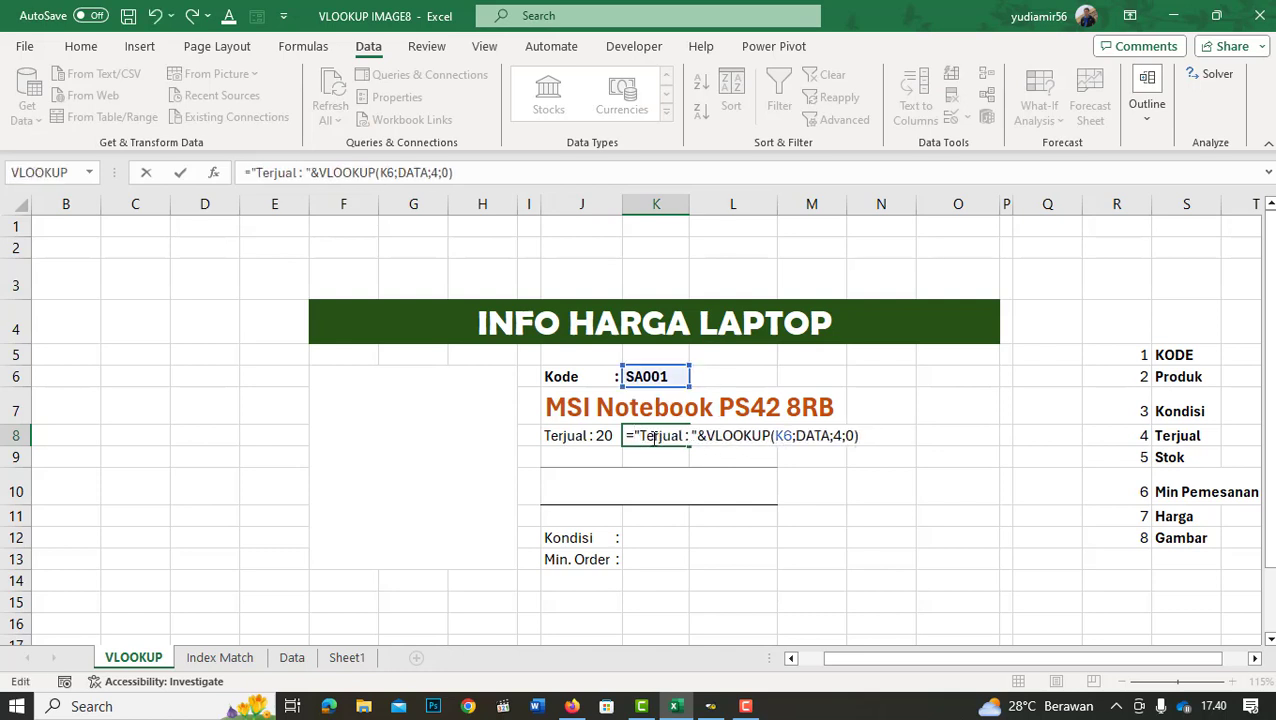
Change the K8 formula's label to Stok and its column index to 5, and enter it.
{"action": "double_click", "coordinate": [654, 438]}
{"action": "type", "text": "Sto"}
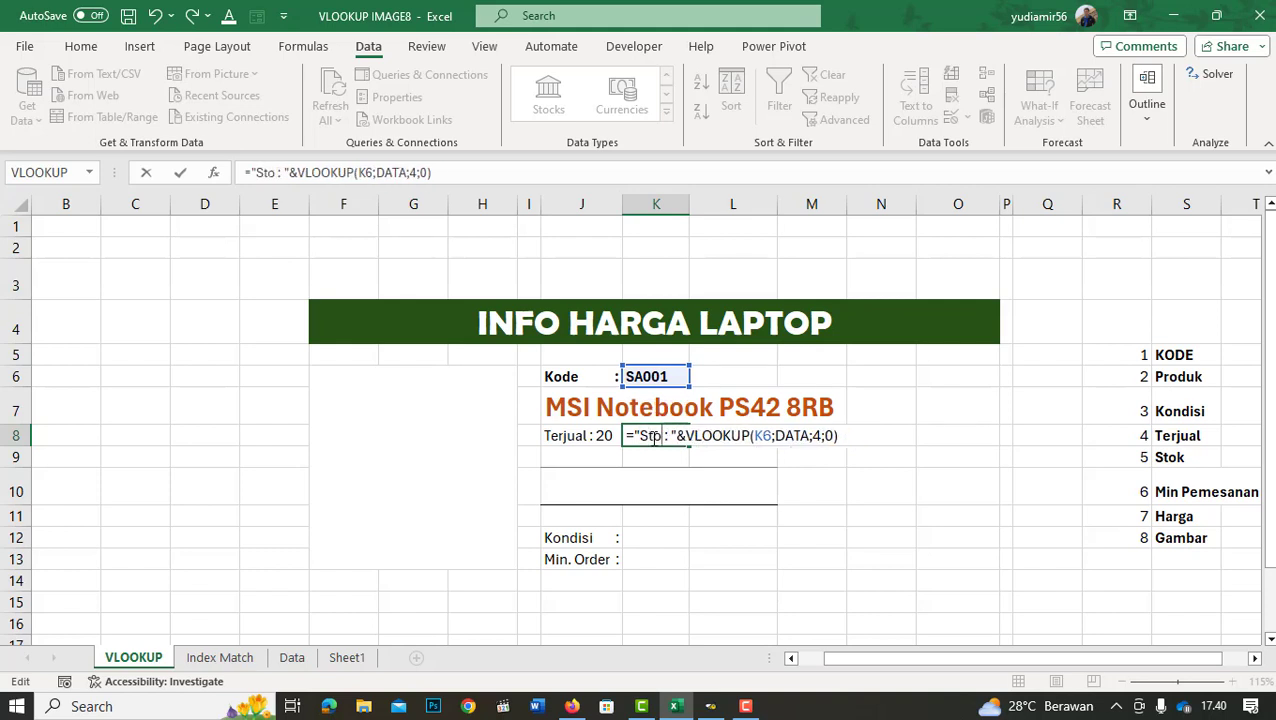
{"action": "type", "text": "k"}
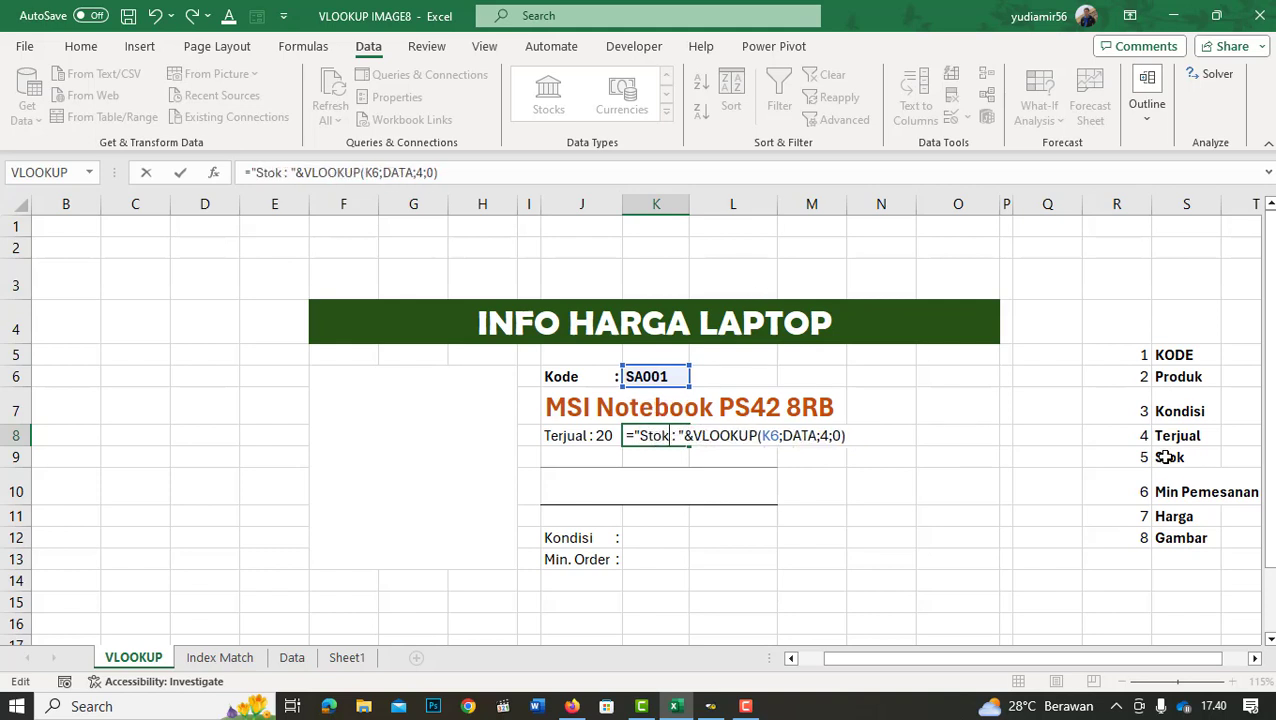
{"action": "double_click", "coordinate": [821, 435]}
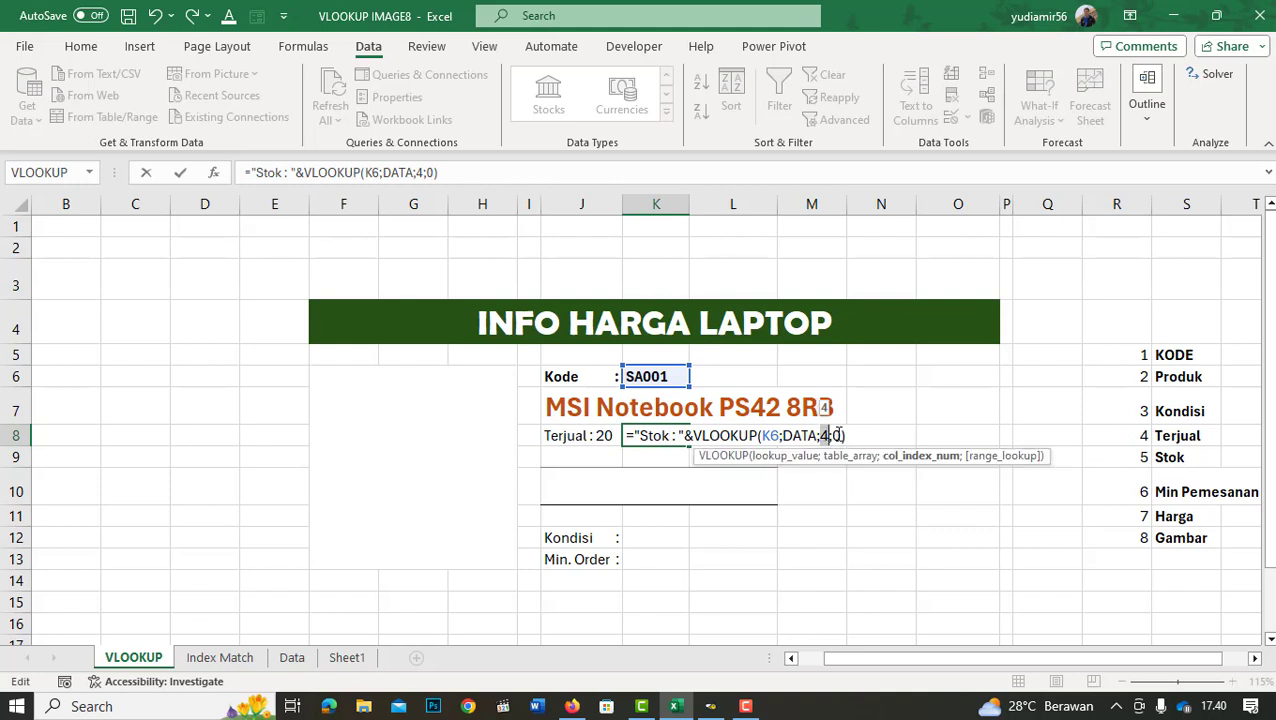
{"action": "type", "text": "5"}
{"action": "key", "text": "Return"}
Paste the copied lookup into the price cell J10, remove the "Terjual : "& prefix, and set the column index to 7.
{"action": "key", "text": "Down"}
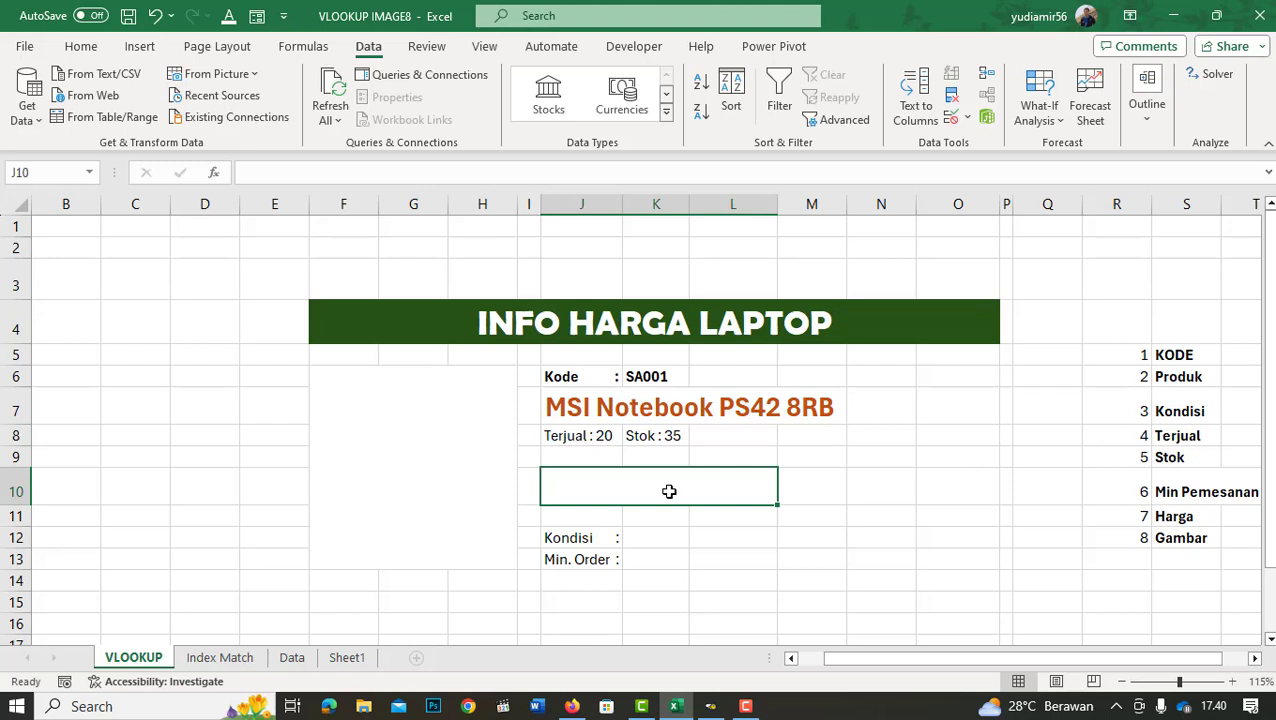
{"action": "double_click", "coordinate": [580, 491]}
{"action": "key", "text": "ctrl+v"}
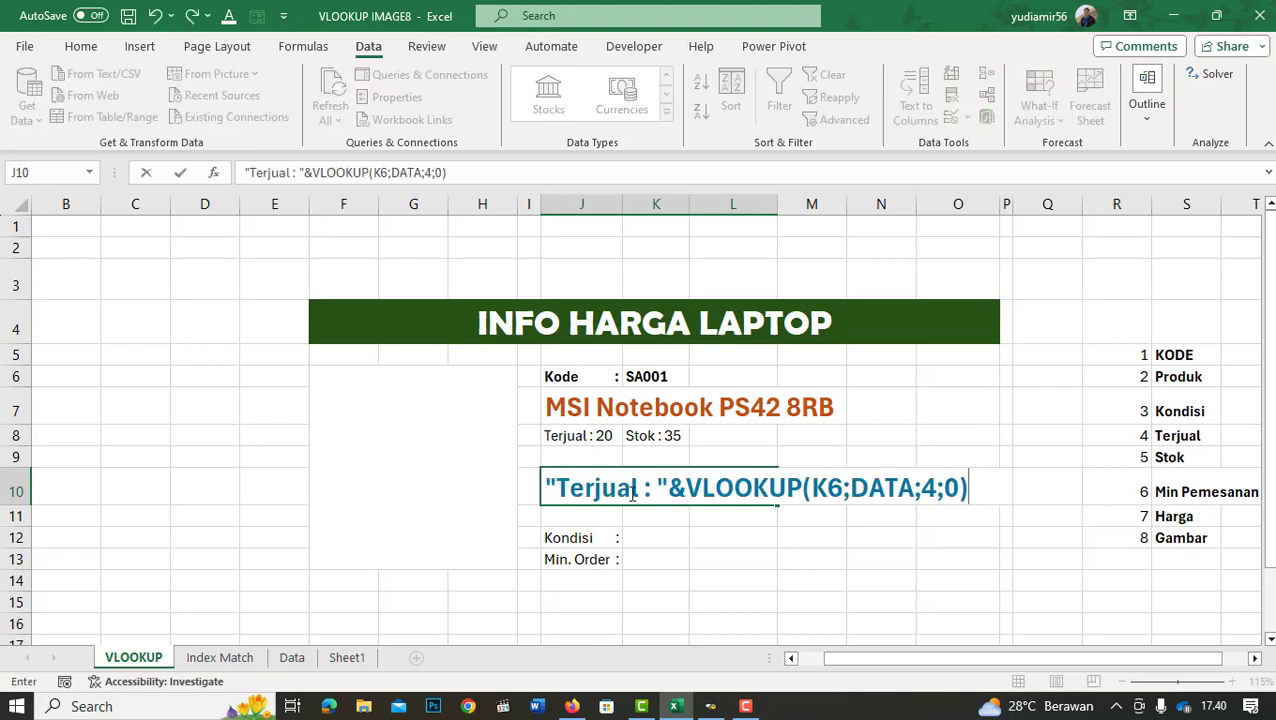
{"action": "left_click_drag", "start_coordinate": [684, 488], "coordinate": [499, 467]}
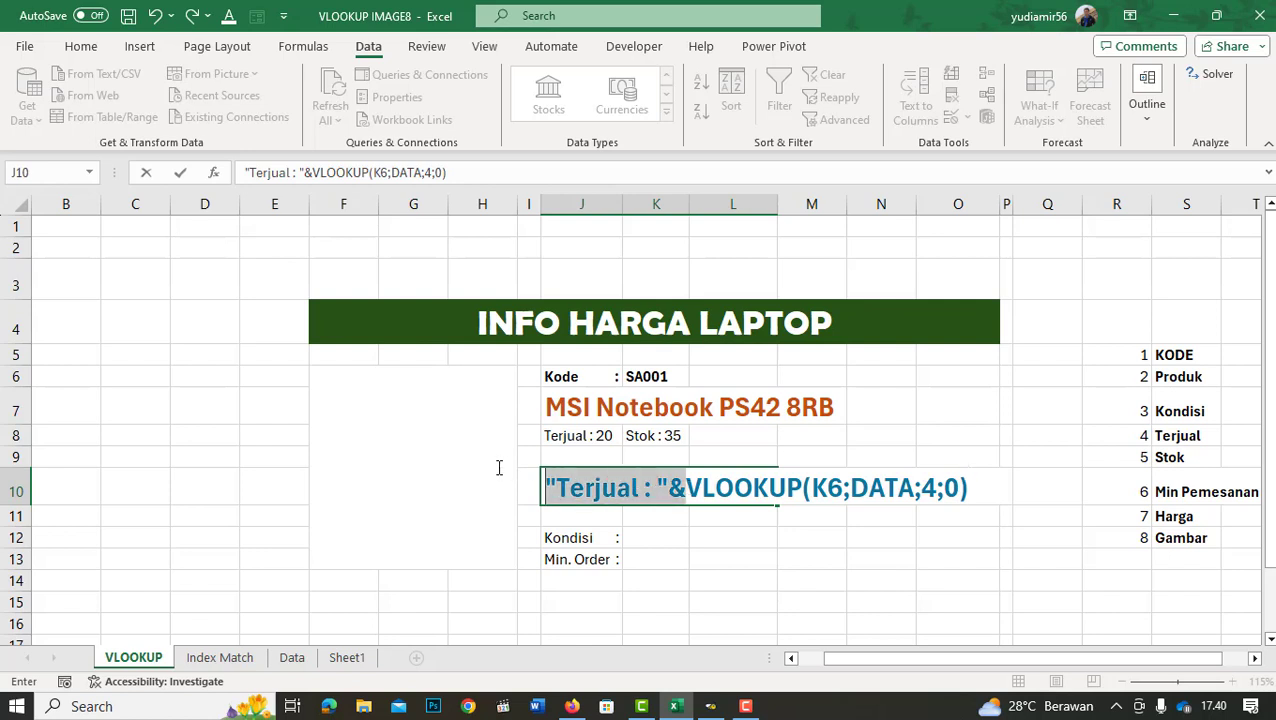
{"action": "key", "text": "BackSpace"}
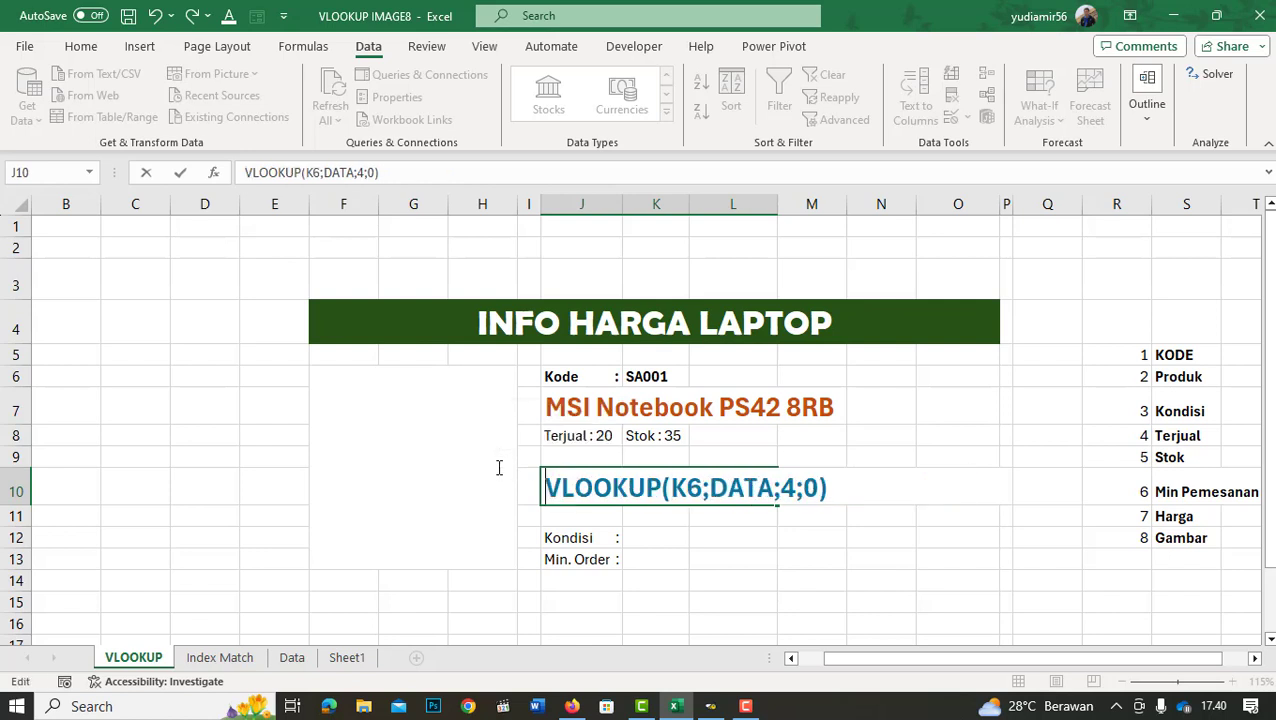
{"action": "double_click", "coordinate": [787, 489]}
{"action": "type", "text": "7"}
{"action": "key", "text": "Return"}
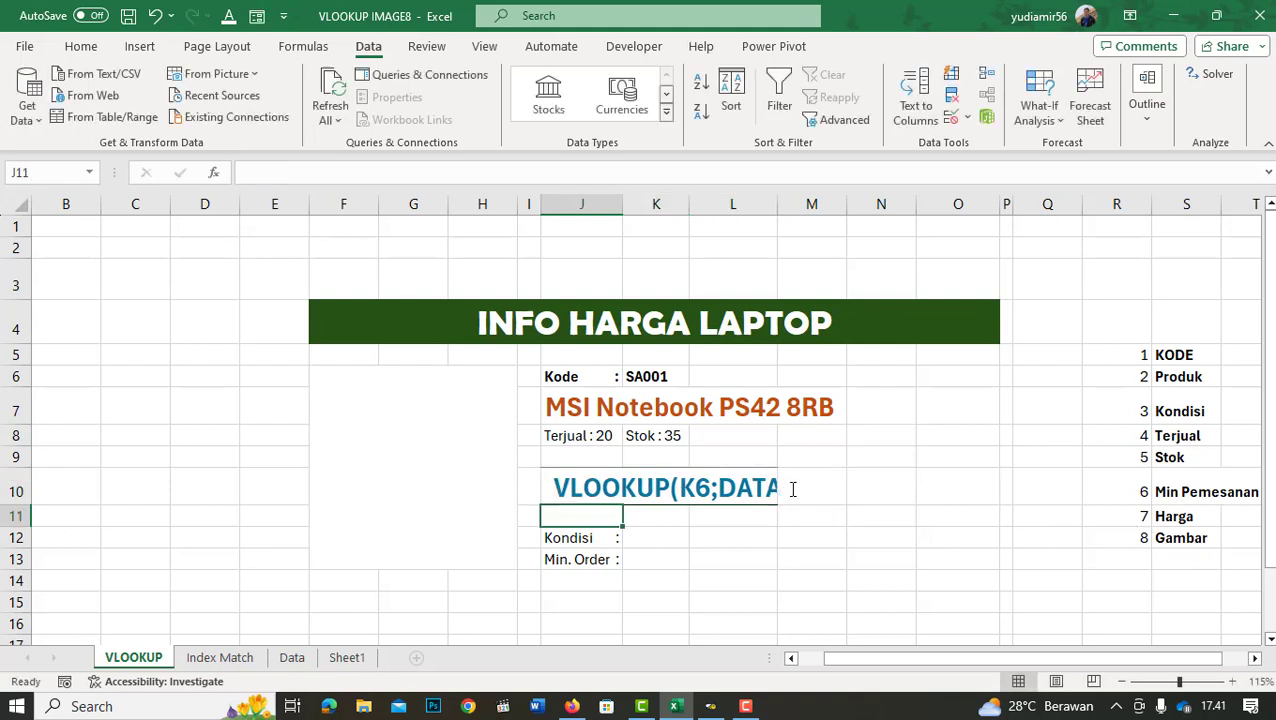
Add the missing equals sign to the price cell J10 so it holds =VLOOKUP(K6;DATA;7;0), and enter it.
{"action": "key", "text": "Up"}
{"action": "key", "text": "F2"}
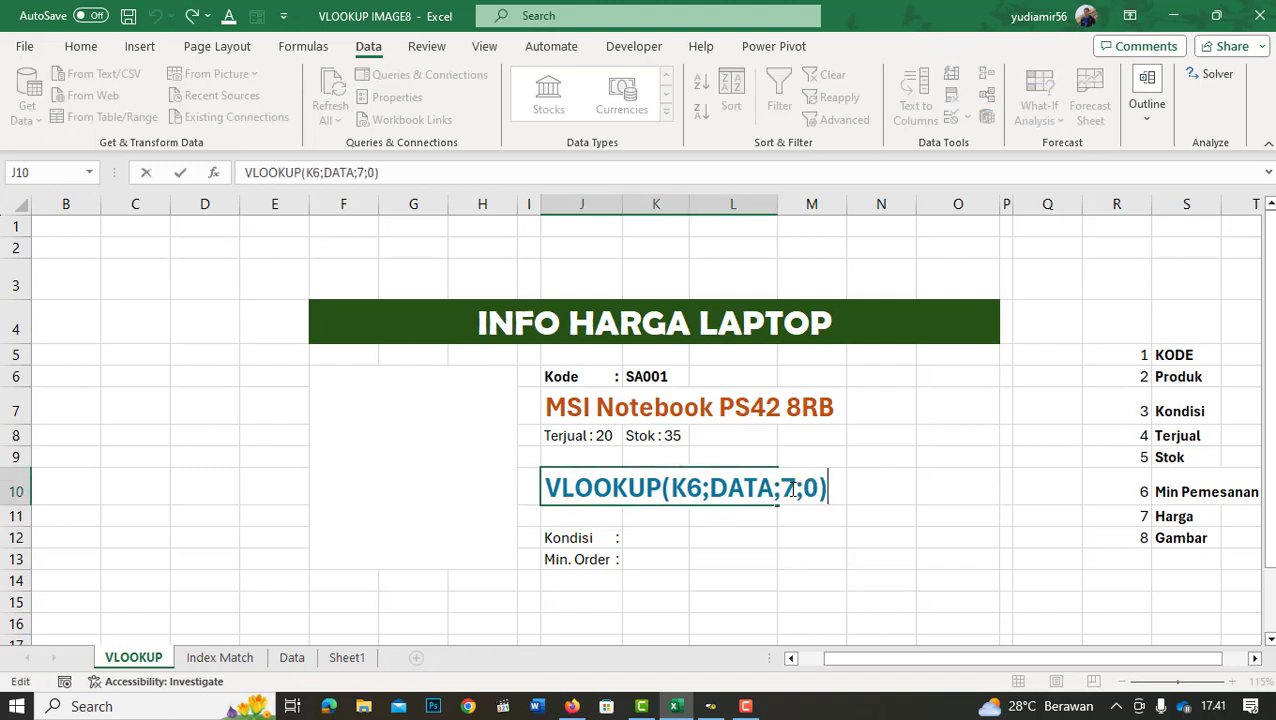
{"action": "key", "text": "Home"}
{"action": "type", "text": "="}
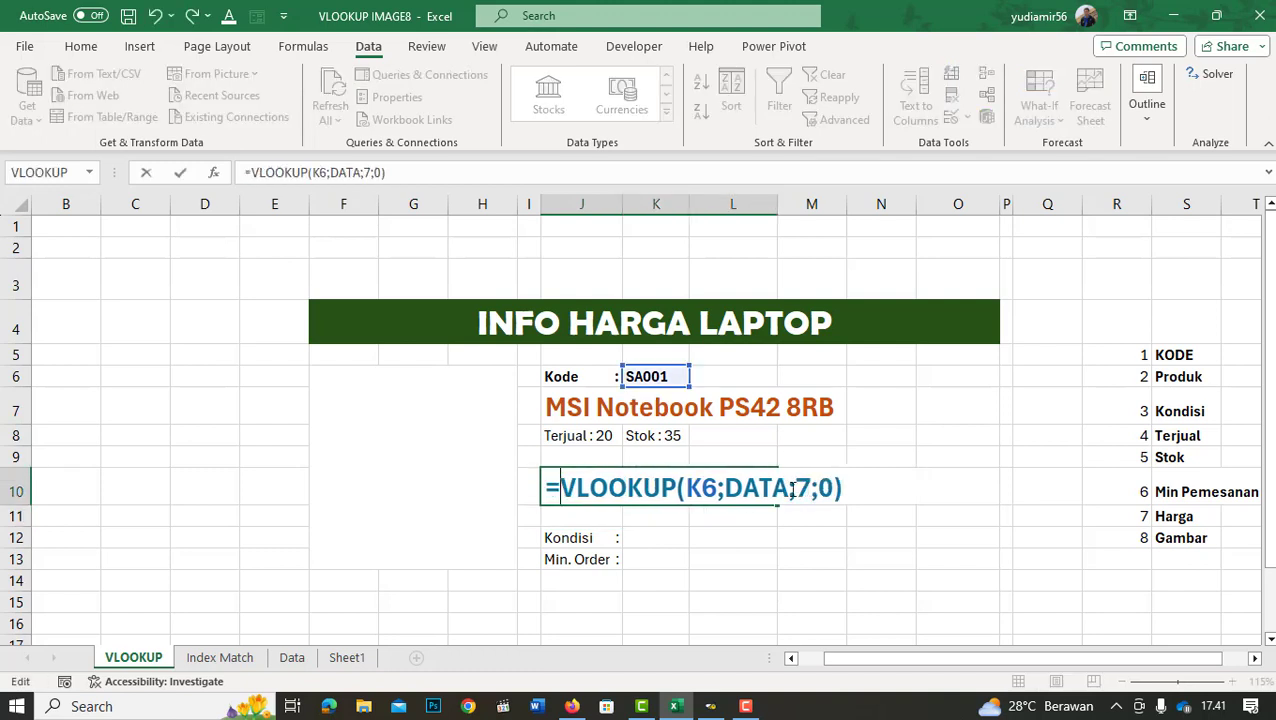
{"action": "key", "text": "Return"}
Paste the copied lookup into the Kondisi cell K12, replace the "Terjual : "& prefix with an equals sign, and set the column index to 3.
{"action": "key", "text": "Down"}
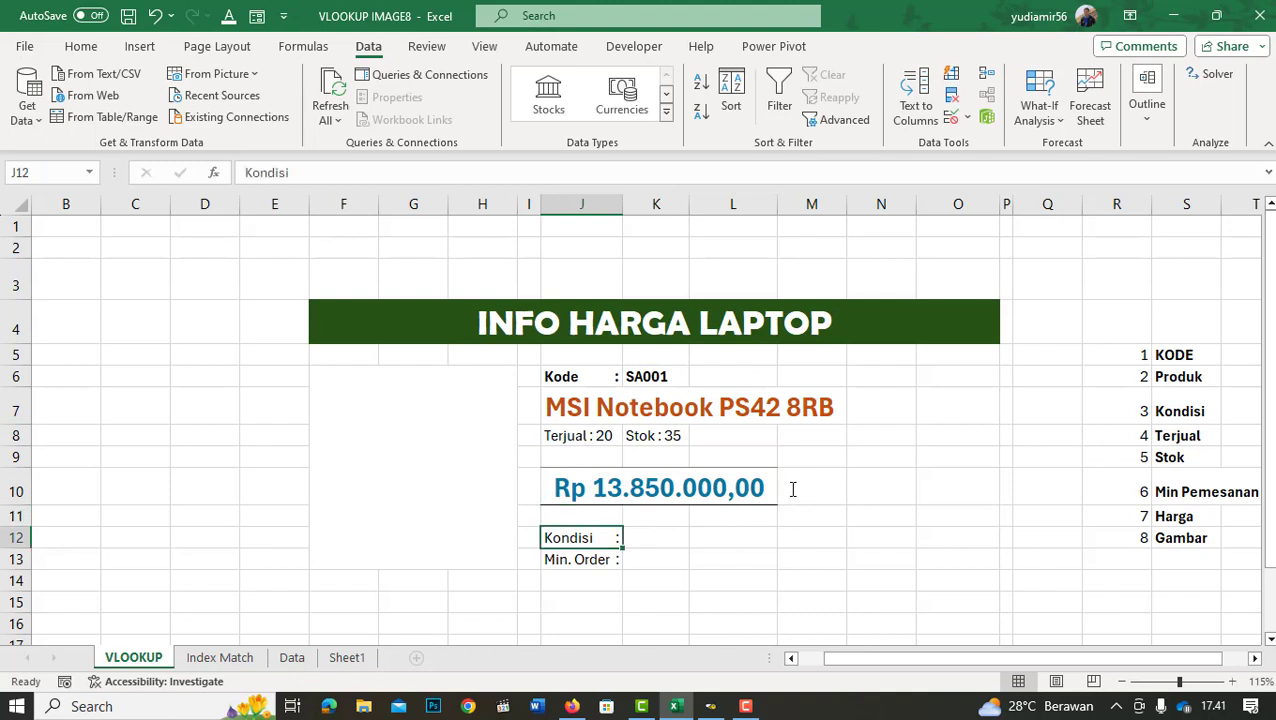
{"action": "key", "text": "Right"}
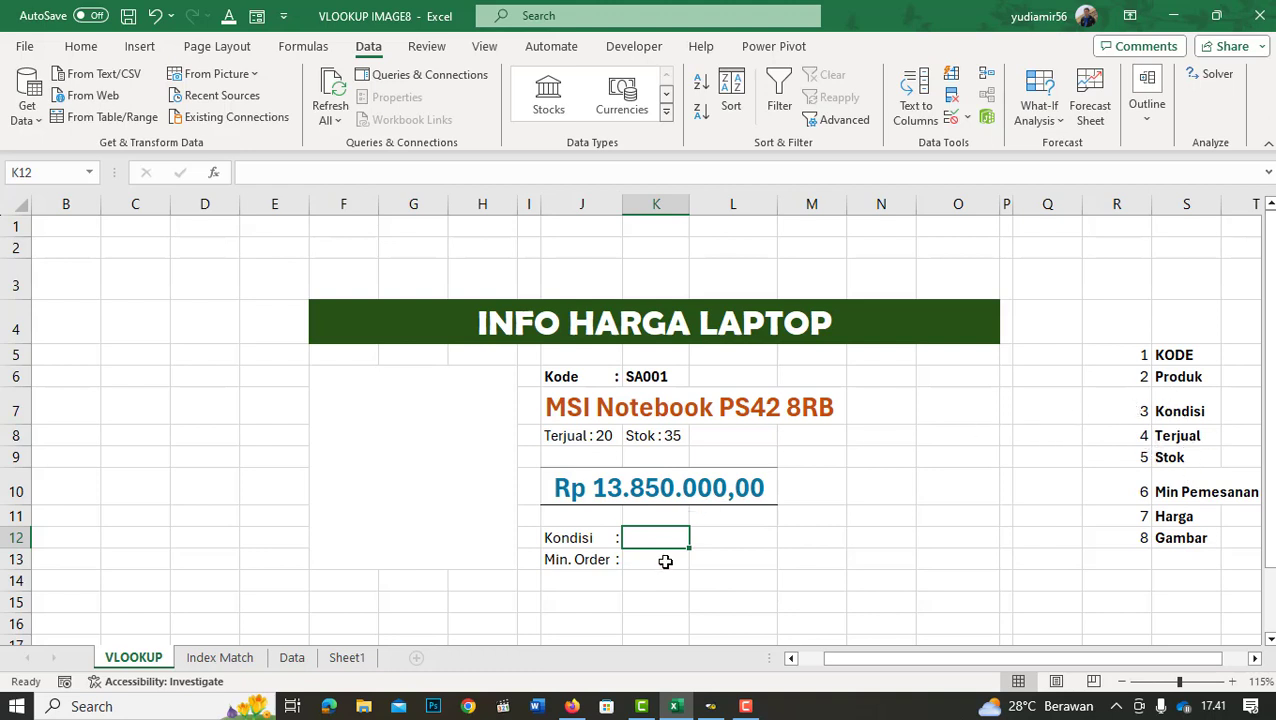
{"action": "key", "text": "F2"}
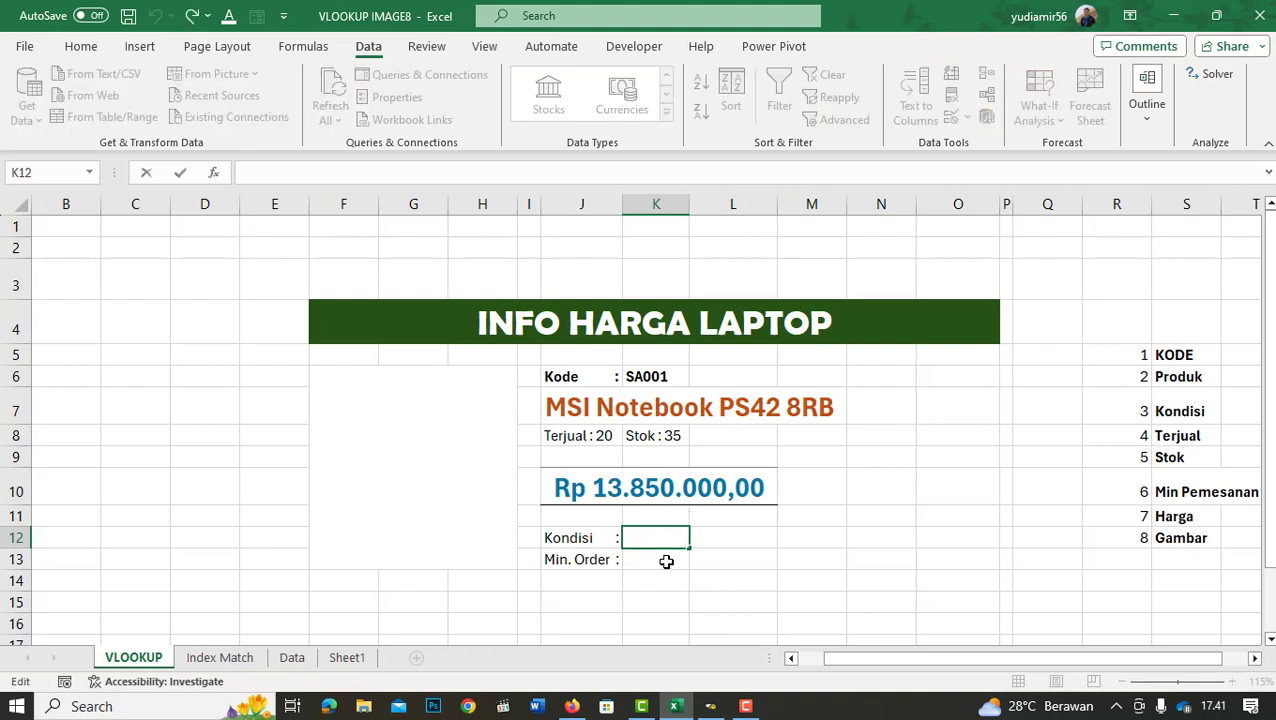
{"action": "key", "text": "ctrl+v"}
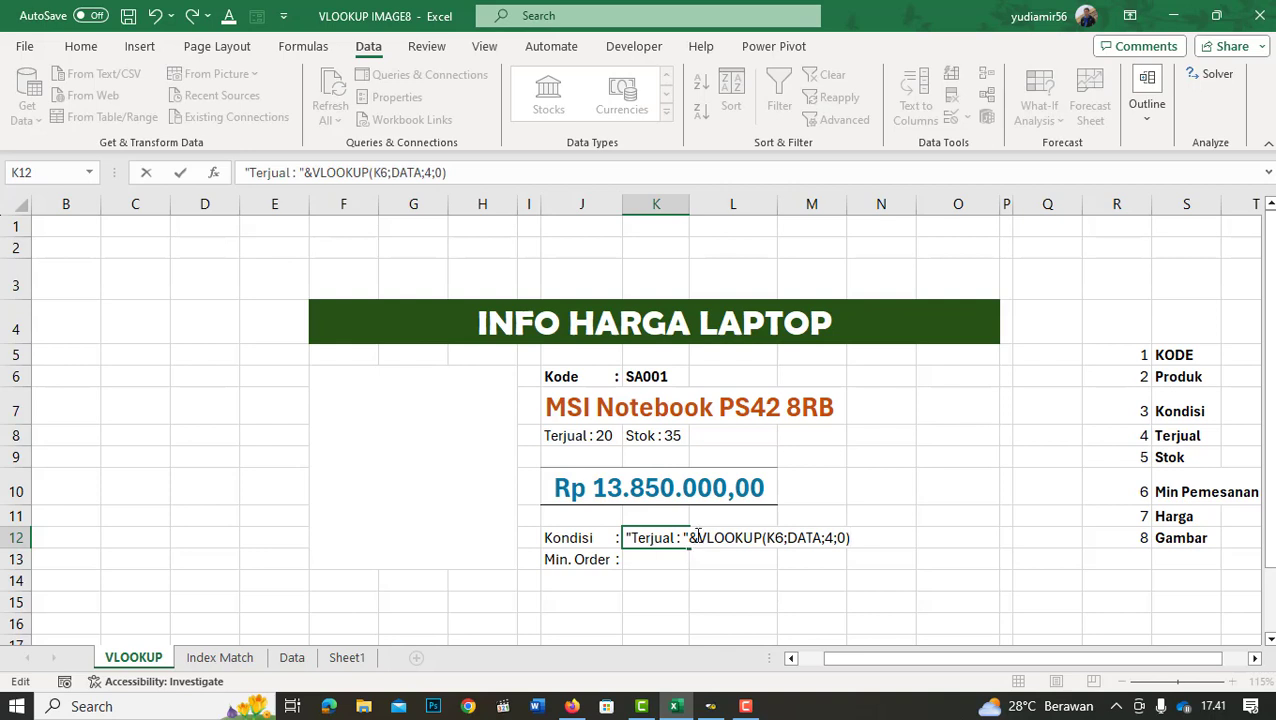
{"action": "left_click_drag", "start_coordinate": [689, 537], "coordinate": [615, 537]}
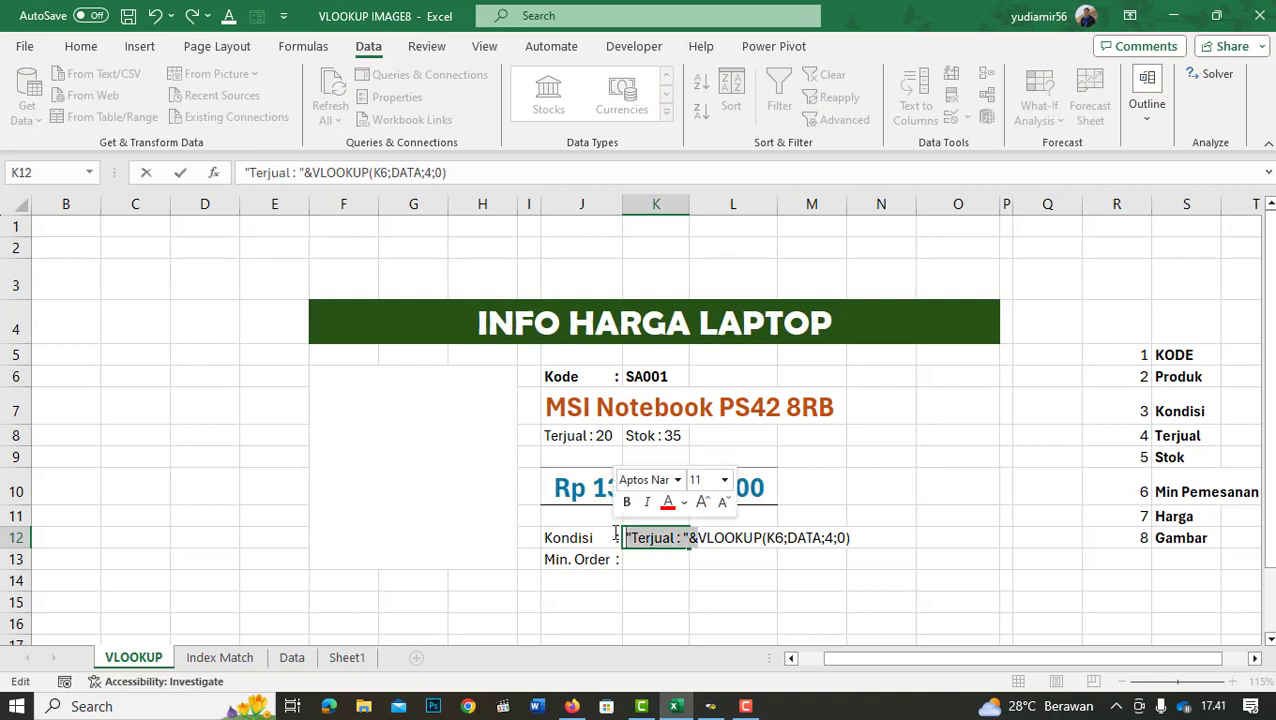
{"action": "type", "text": "="}
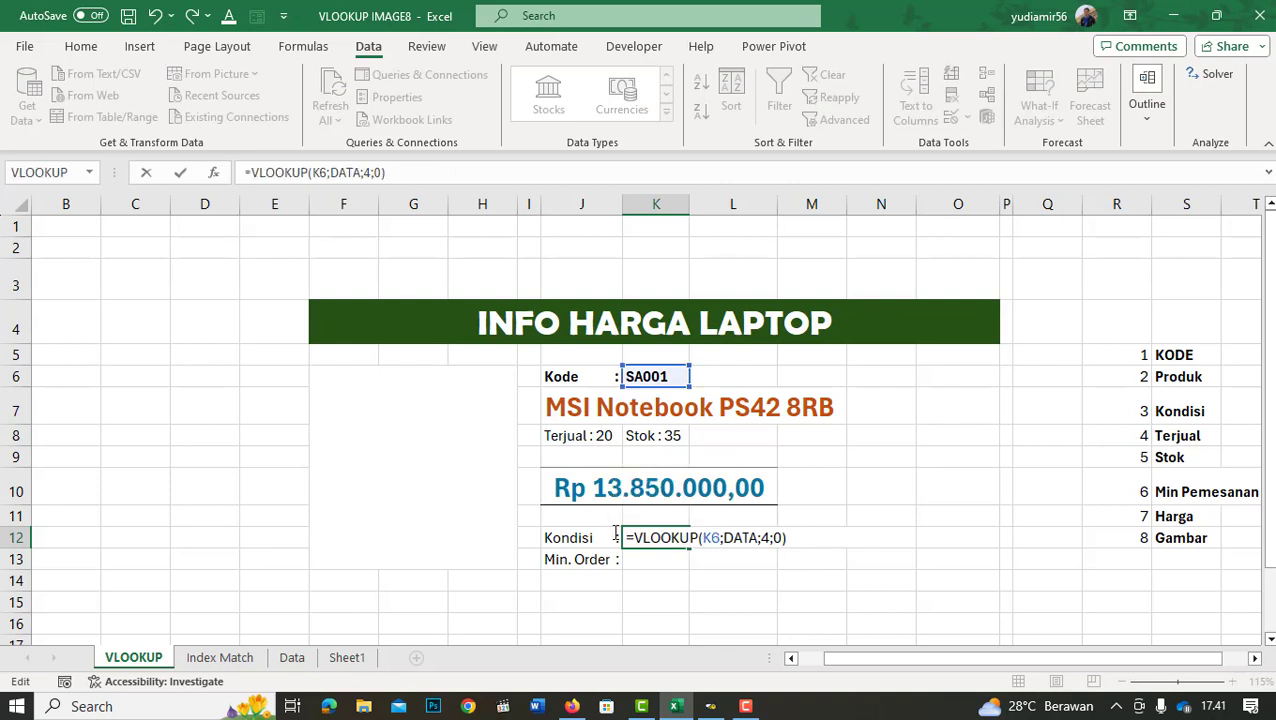
{"action": "left_click", "coordinate": [762, 538]}
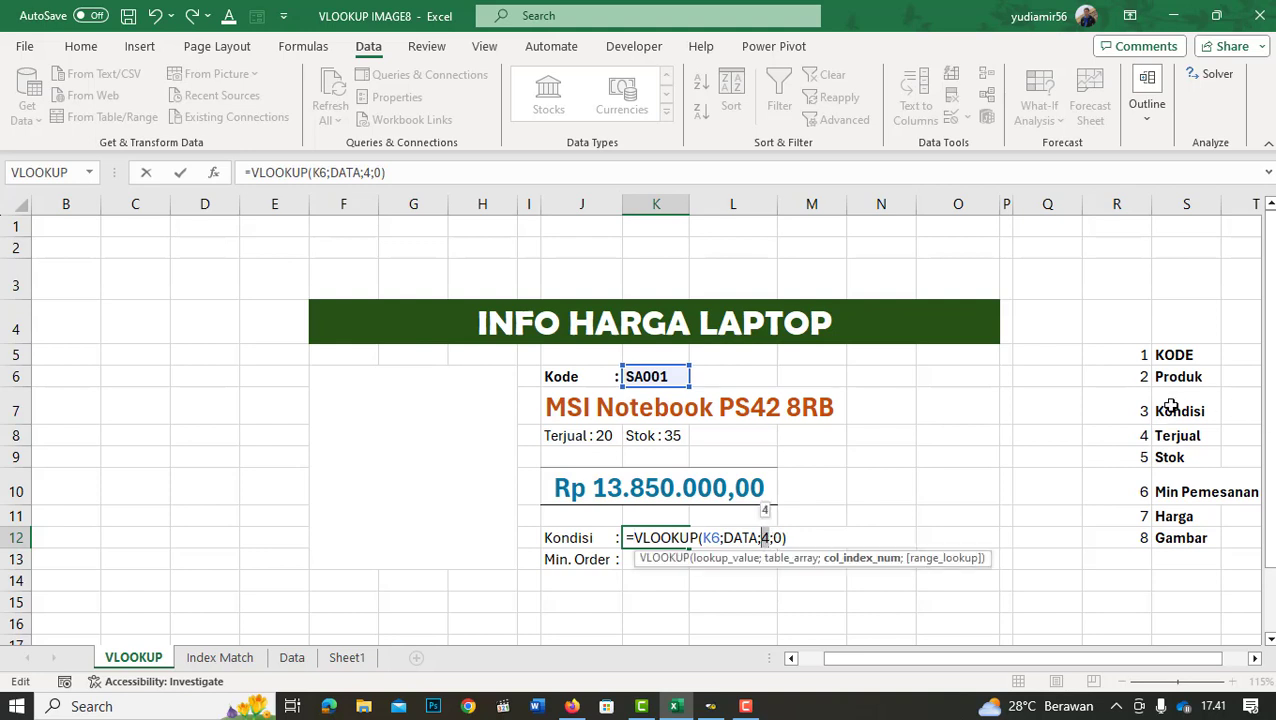
{"action": "type", "text": "3"}
{"action": "key", "text": "Return"}
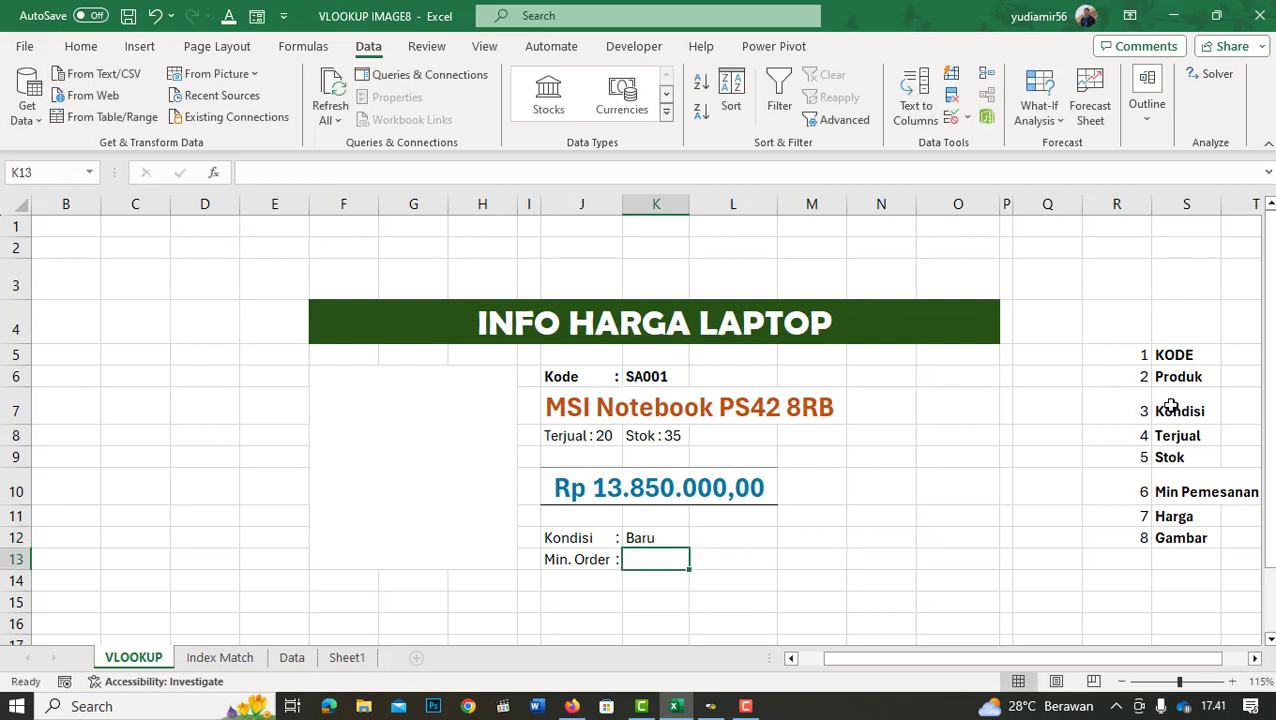
Fill the Min. Order cell K13 with the same lookup without the "Terjual : "& prefix, using column index 6.
{"action": "type", "text": "="}
{"action": "type", "text": "\"Terjual : \"&VLOOKUP(K6;DATA;4;0)"}
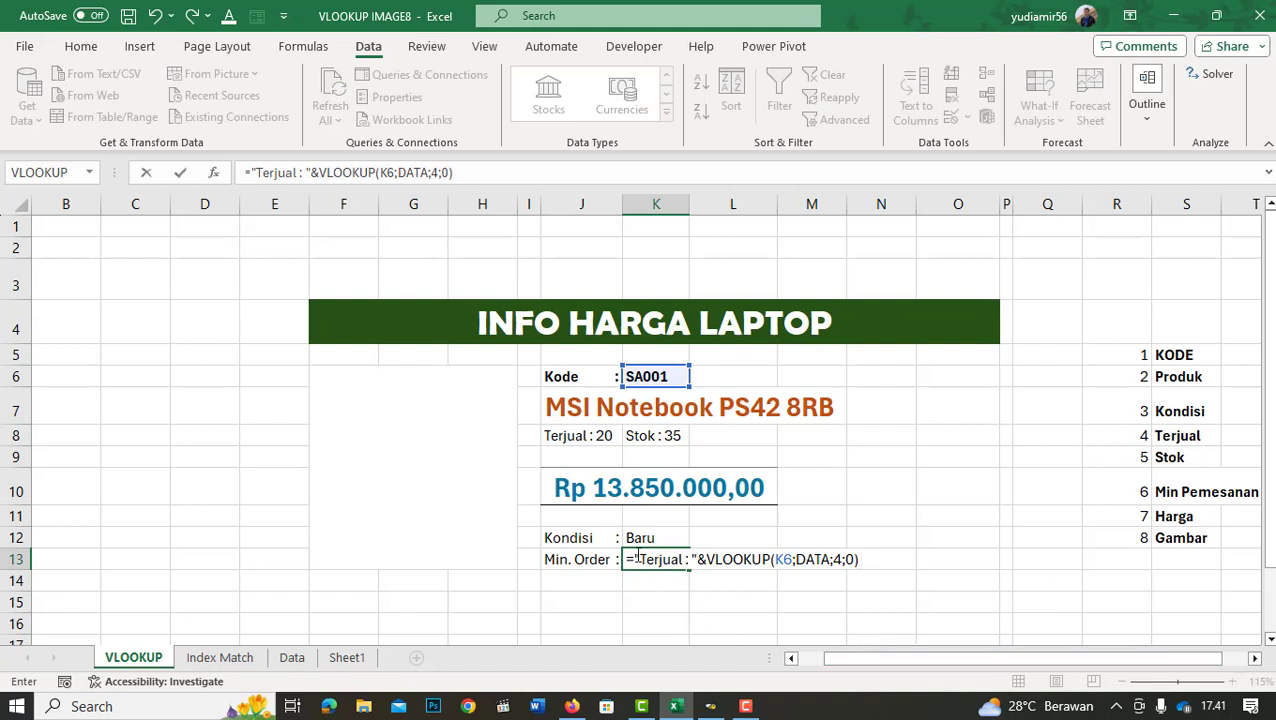
{"action": "left_click_drag", "start_coordinate": [634, 557], "coordinate": [708, 563]}
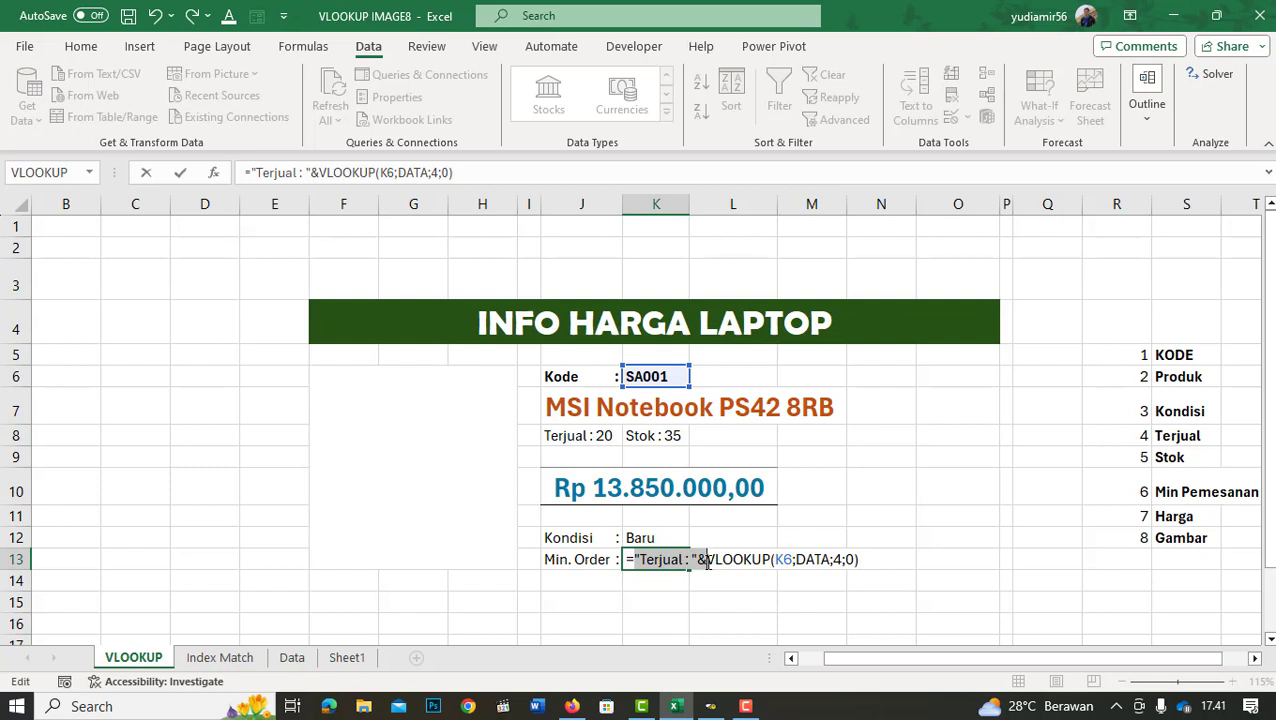
{"action": "key", "text": "Delete"}
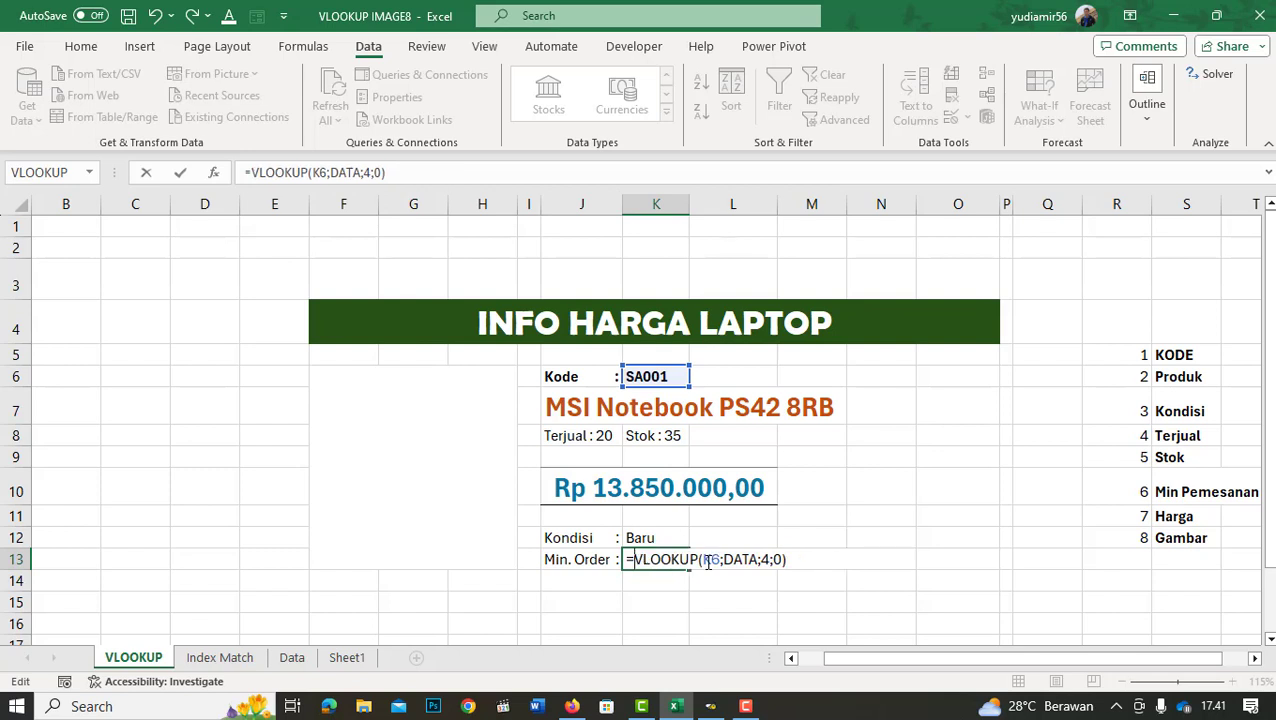
{"action": "left_click", "coordinate": [763, 559]}
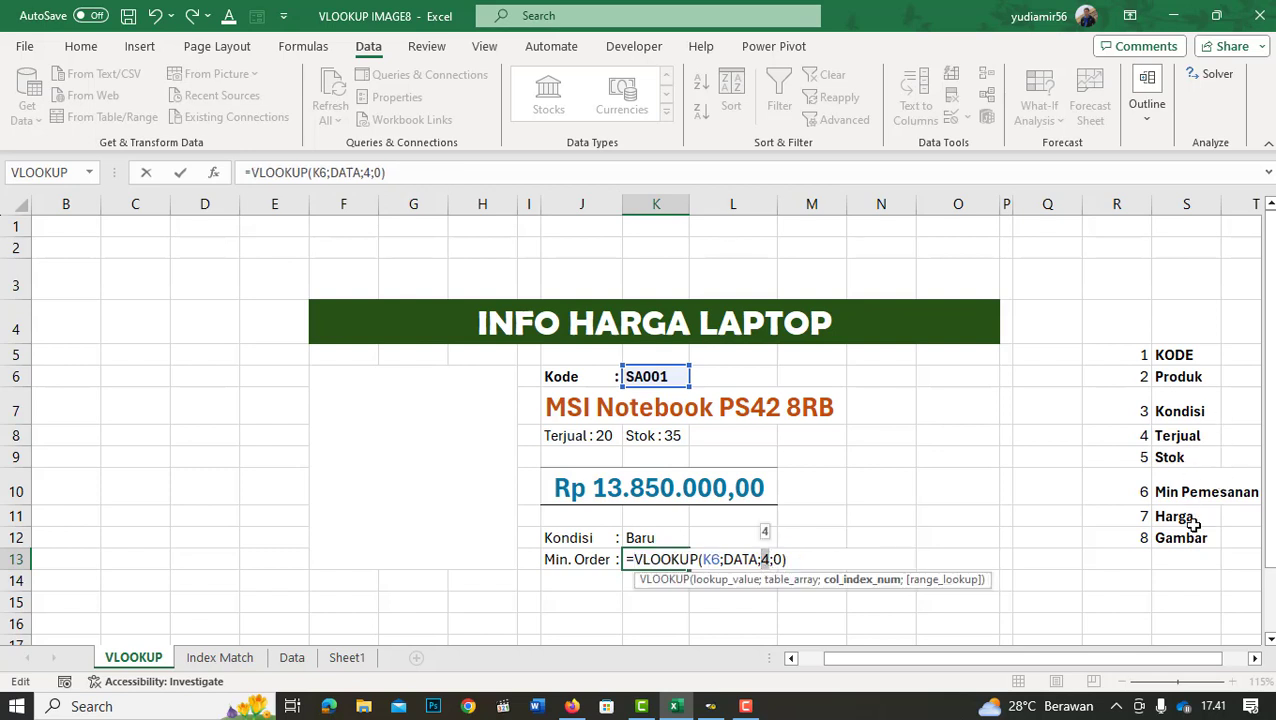
{"action": "key", "text": "Delete"}
{"action": "type", "text": "6"}
{"action": "key", "text": "Return"}
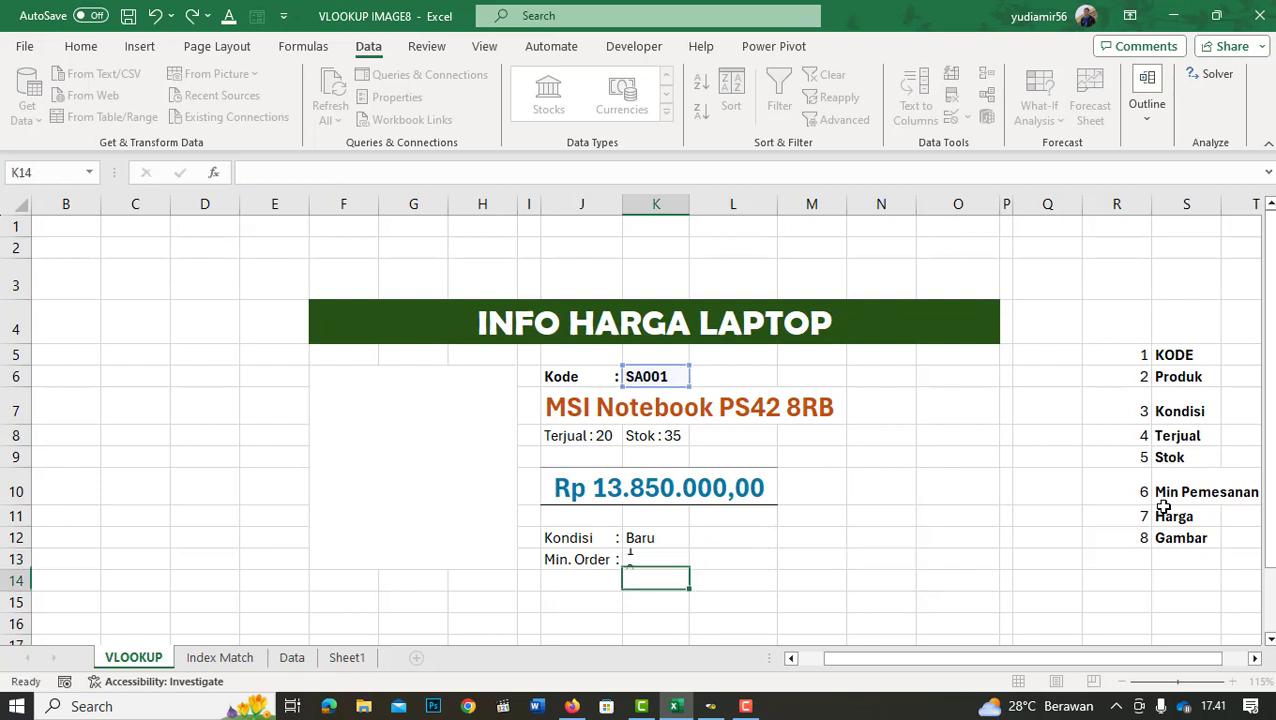
Copy the whole formula text =VLOOKUP(K6;DATA;7;0) from the price cell J10.
{"action": "key", "text": "Up"}
{"action": "key", "text": "Up"}
{"action": "key", "text": "Up"}
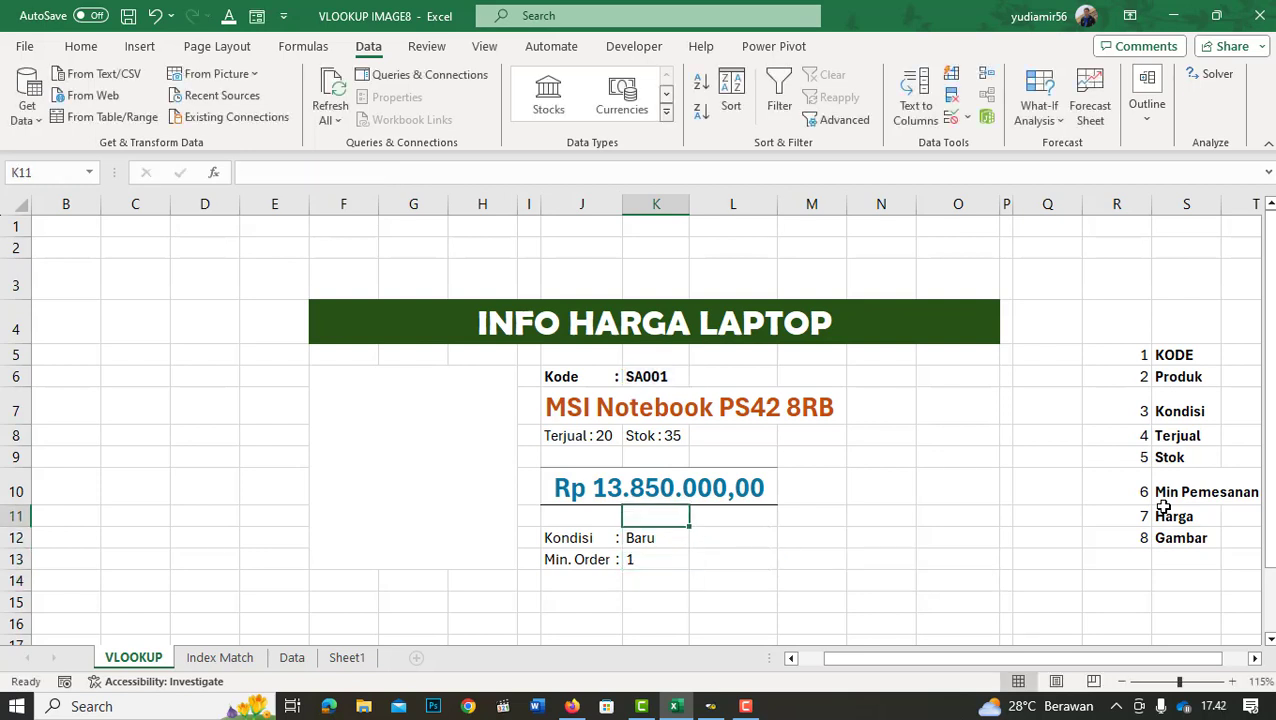
{"action": "key", "text": "Up"}
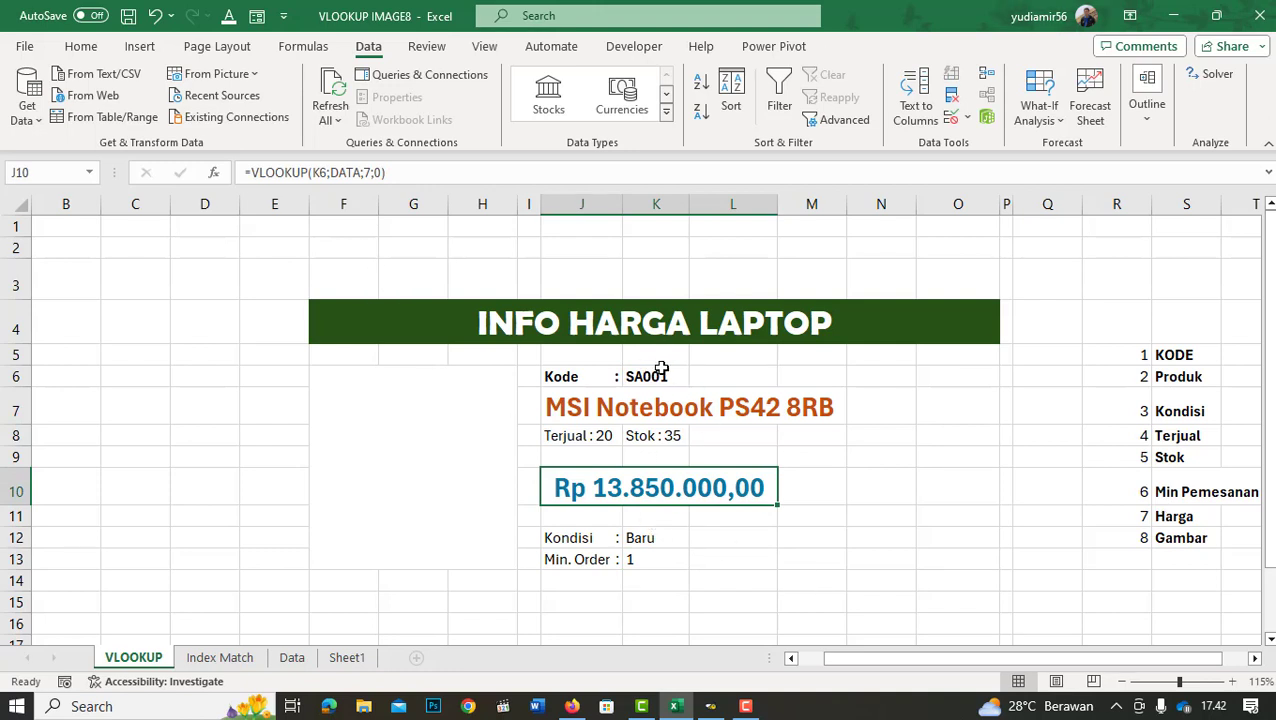
{"action": "left_click_drag", "start_coordinate": [421, 172], "coordinate": [46, 199]}
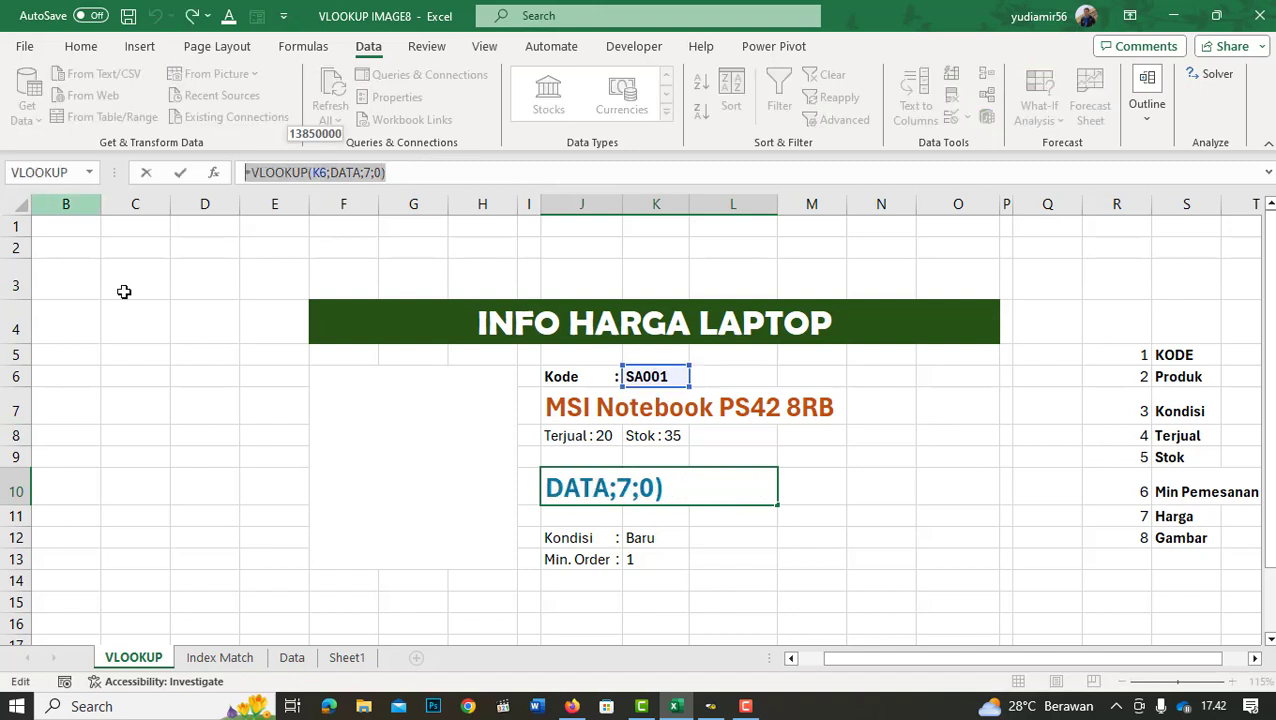
{"action": "type", "text": "="}
{"action": "left_click", "coordinate": [339, 487]}
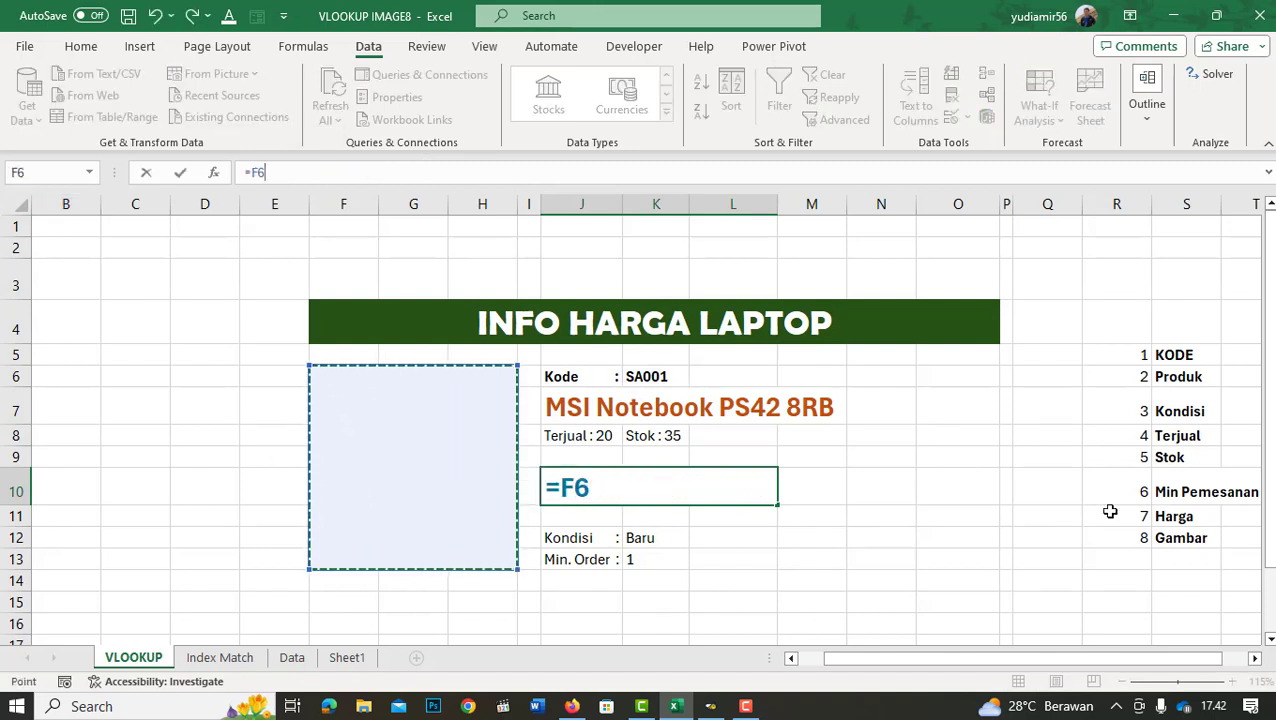
{"action": "key", "text": "Escape"}
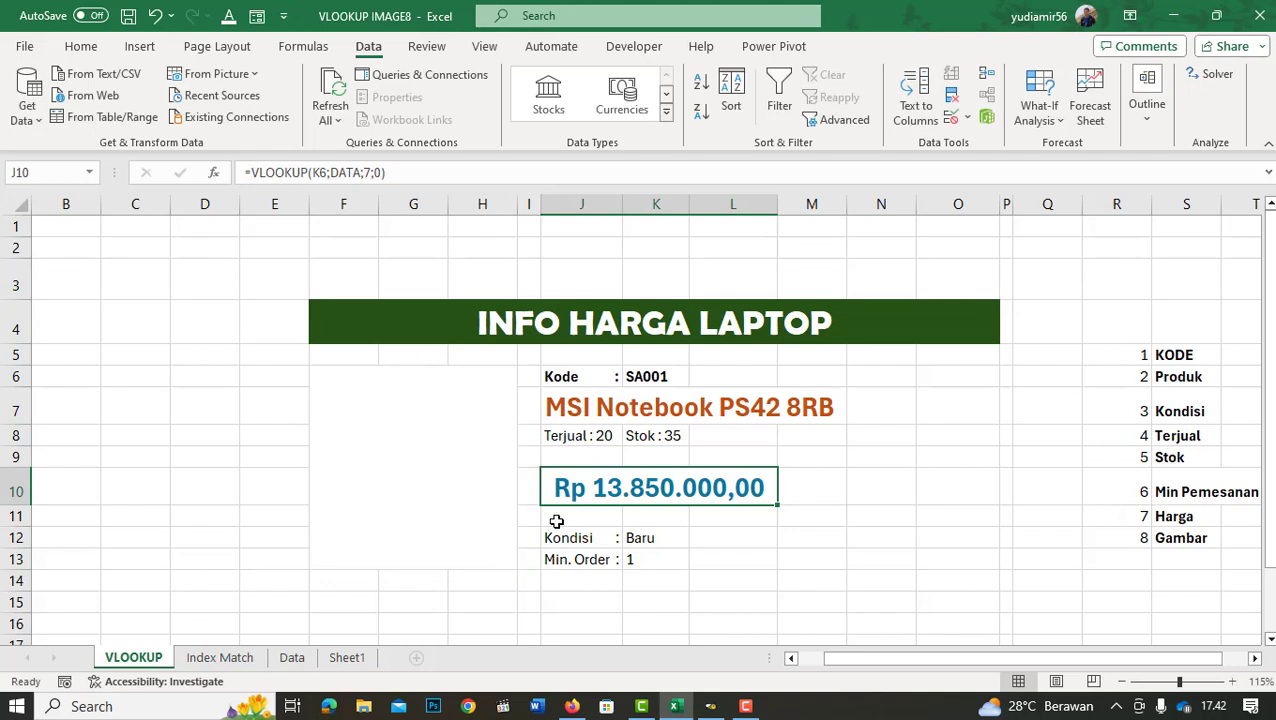
Paste the copied lookup into the merged picture cell F6, remove the duplicate equals sign, set the column index to 8, and enter it.
{"action": "left_click", "coordinate": [373, 384]}
{"action": "type", "text": "="}
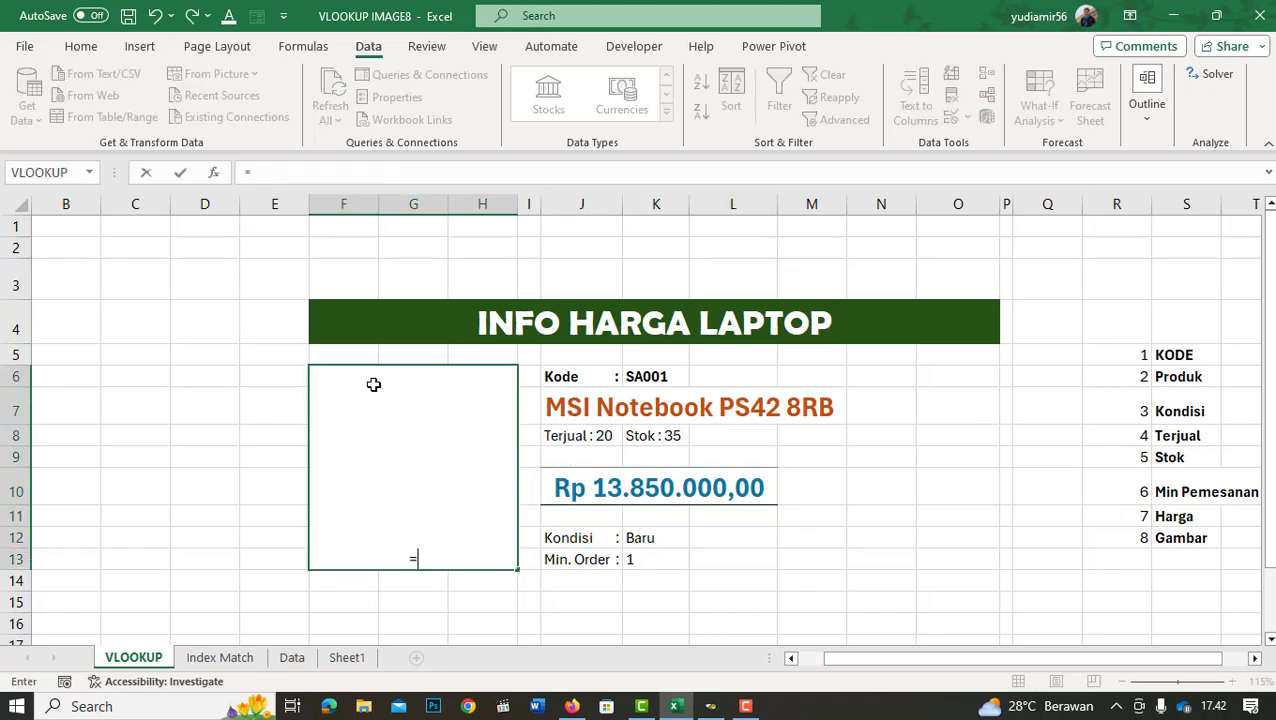
{"action": "key", "text": "ctrl+v"}
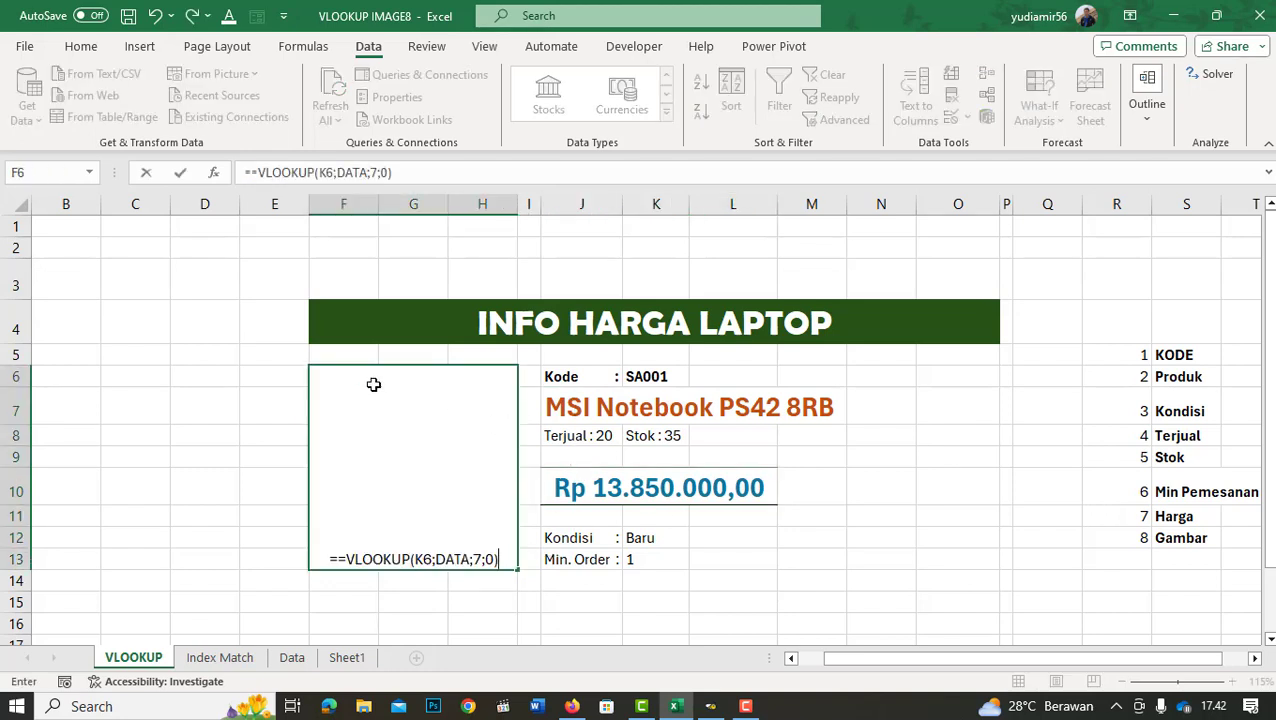
{"action": "left_click", "coordinate": [348, 559]}
{"action": "key", "text": "BackSpace"}
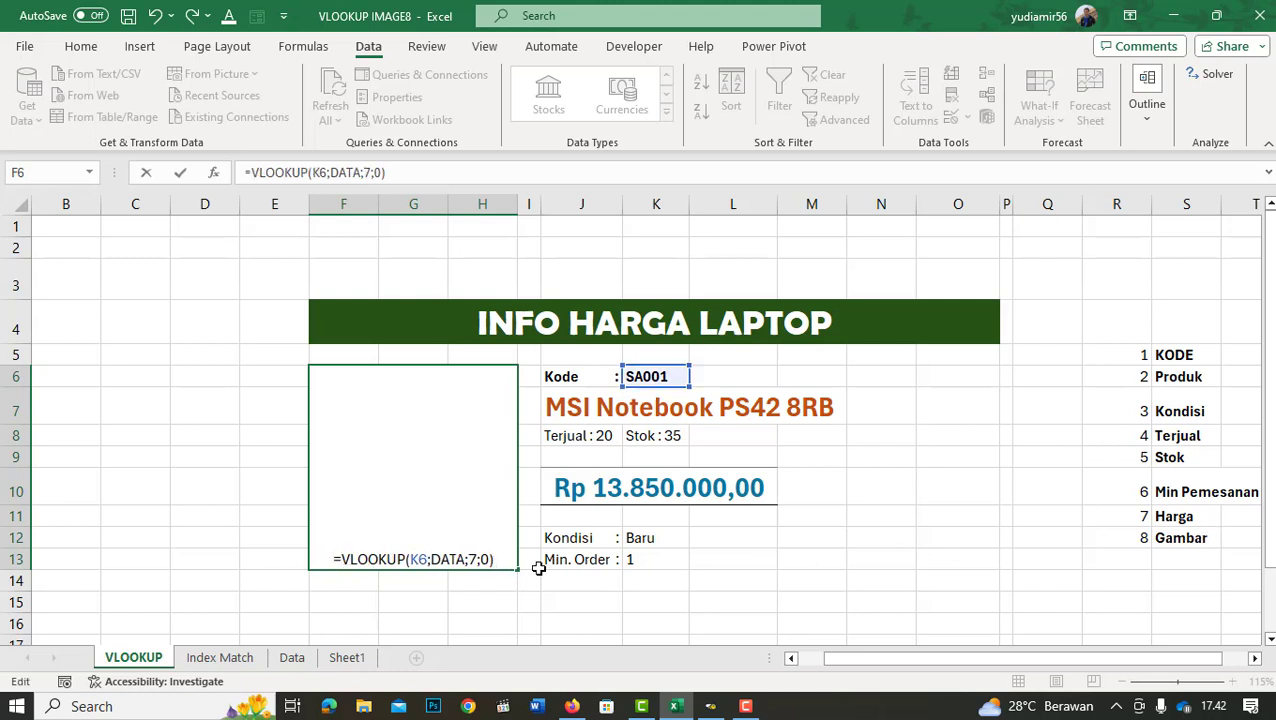
{"action": "left_click", "coordinate": [475, 559]}
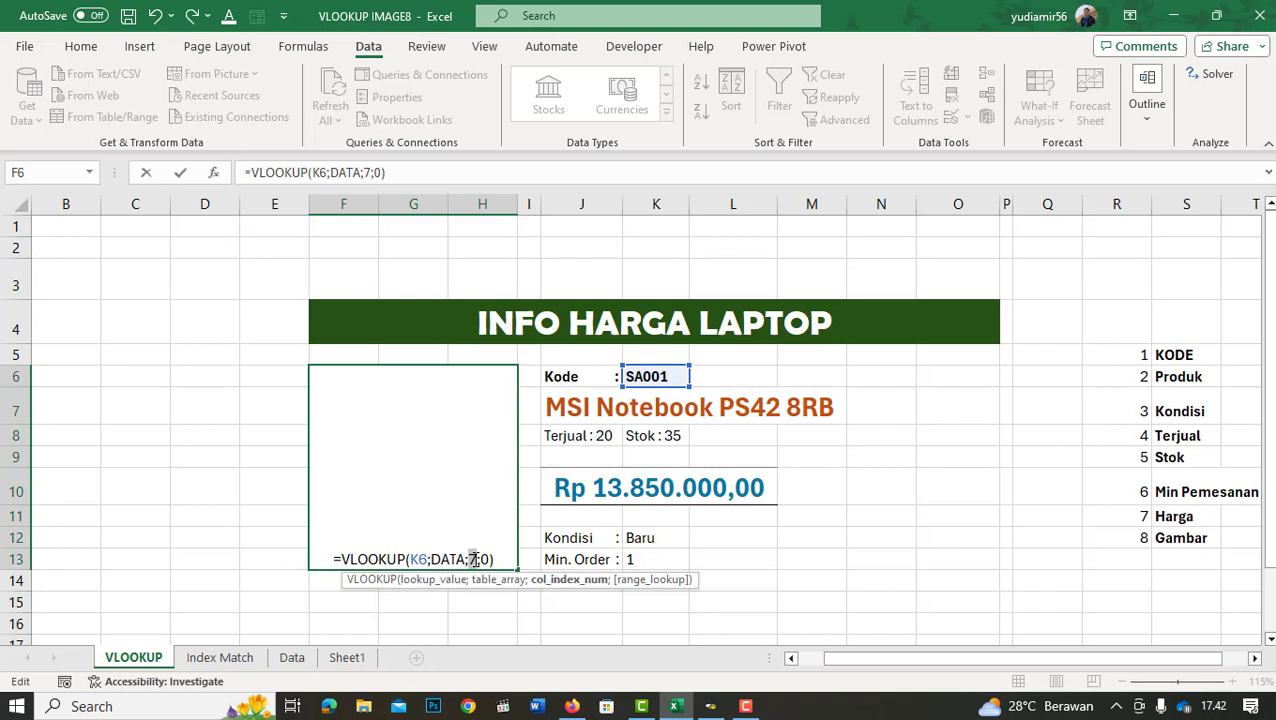
{"action": "type", "text": "8"}
{"action": "key", "text": "Return"}
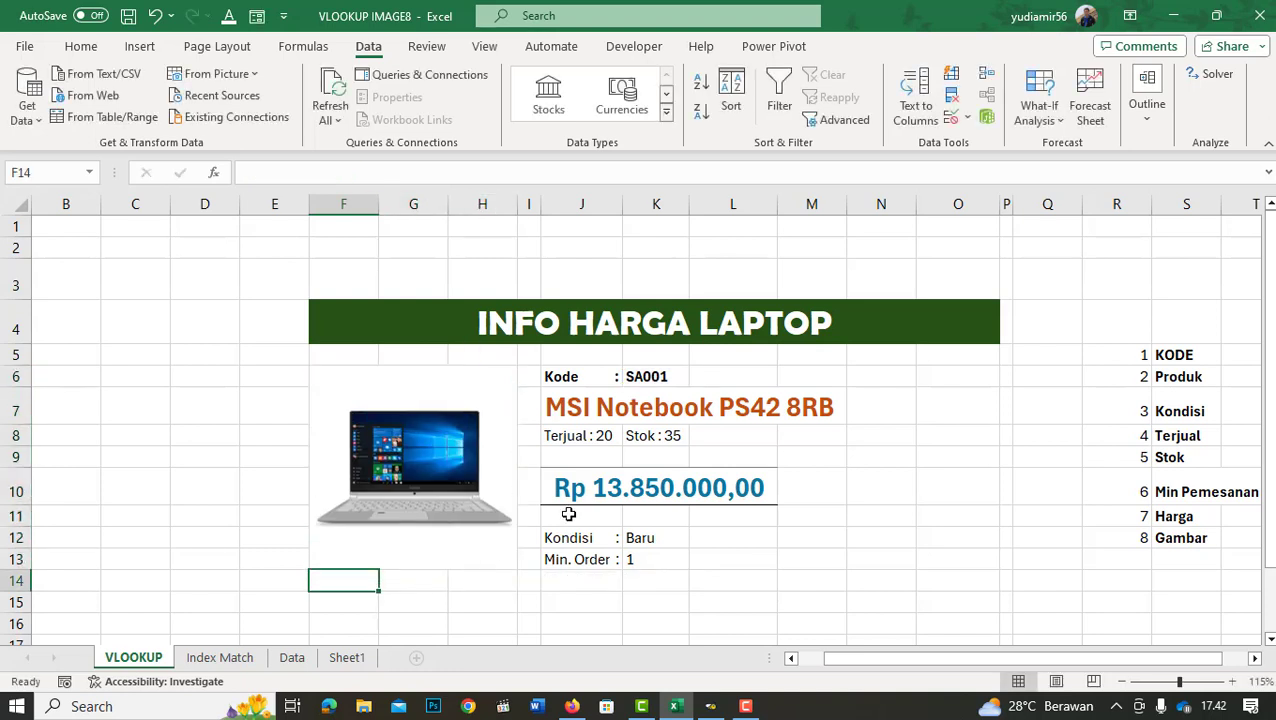
Test the form by choosing the codes OP001, SA002, SA001 and finally OP001 in the Kode cell K6.
{"action": "left_click", "coordinate": [724, 376]}
{"action": "left_click", "coordinate": [678, 377]}
{"action": "left_click", "coordinate": [696, 378]}
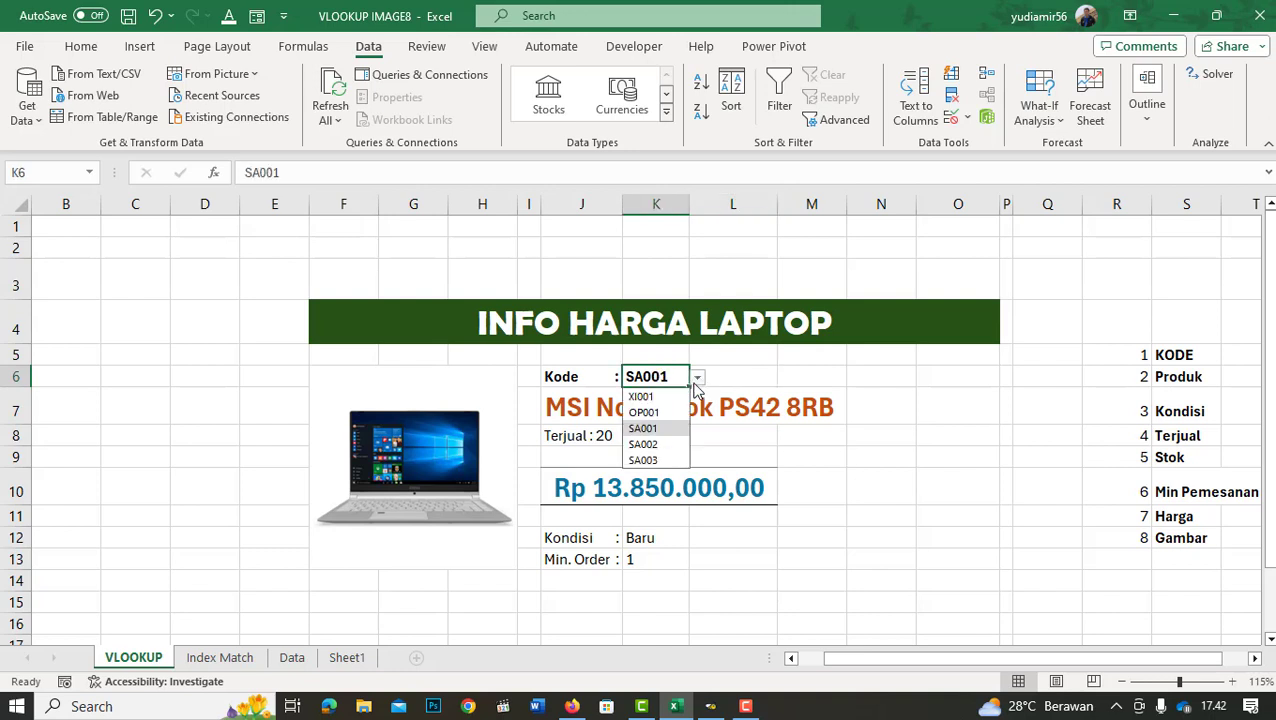
{"action": "left_click", "coordinate": [644, 412]}
{"action": "left_click", "coordinate": [697, 380]}
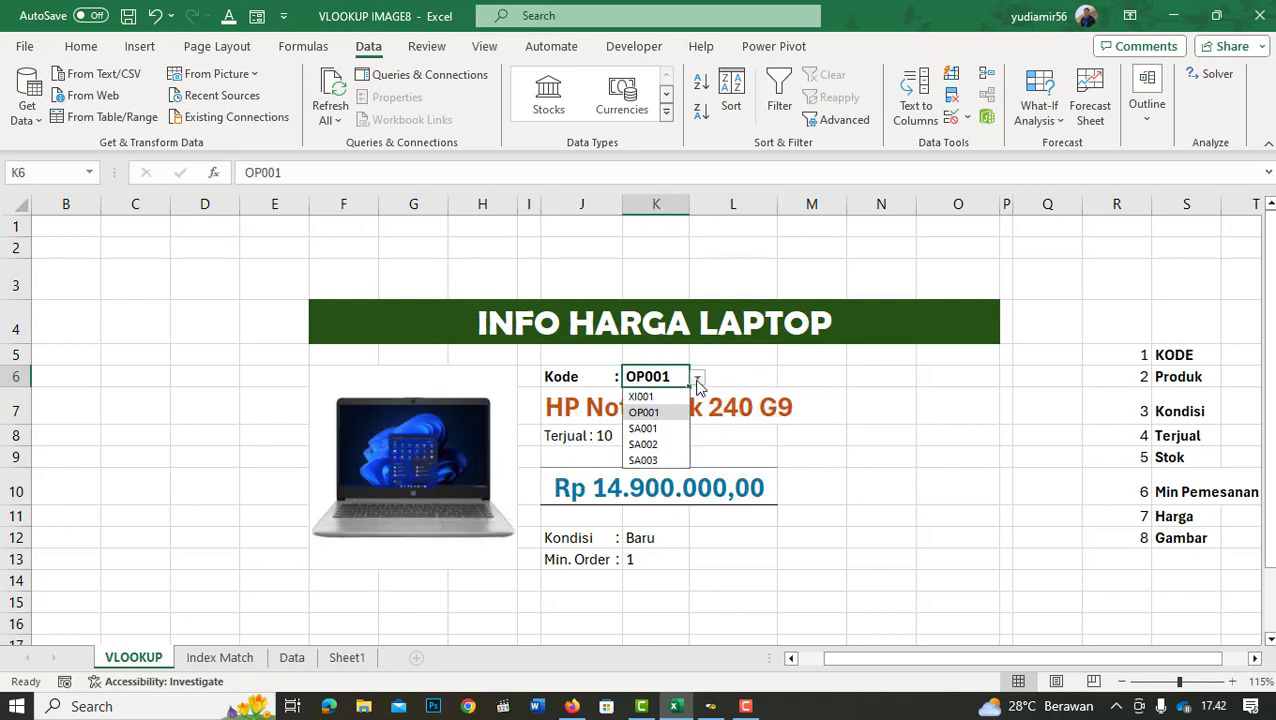
{"action": "left_click", "coordinate": [660, 444]}
{"action": "left_click", "coordinate": [697, 379]}
{"action": "left_click", "coordinate": [660, 428]}
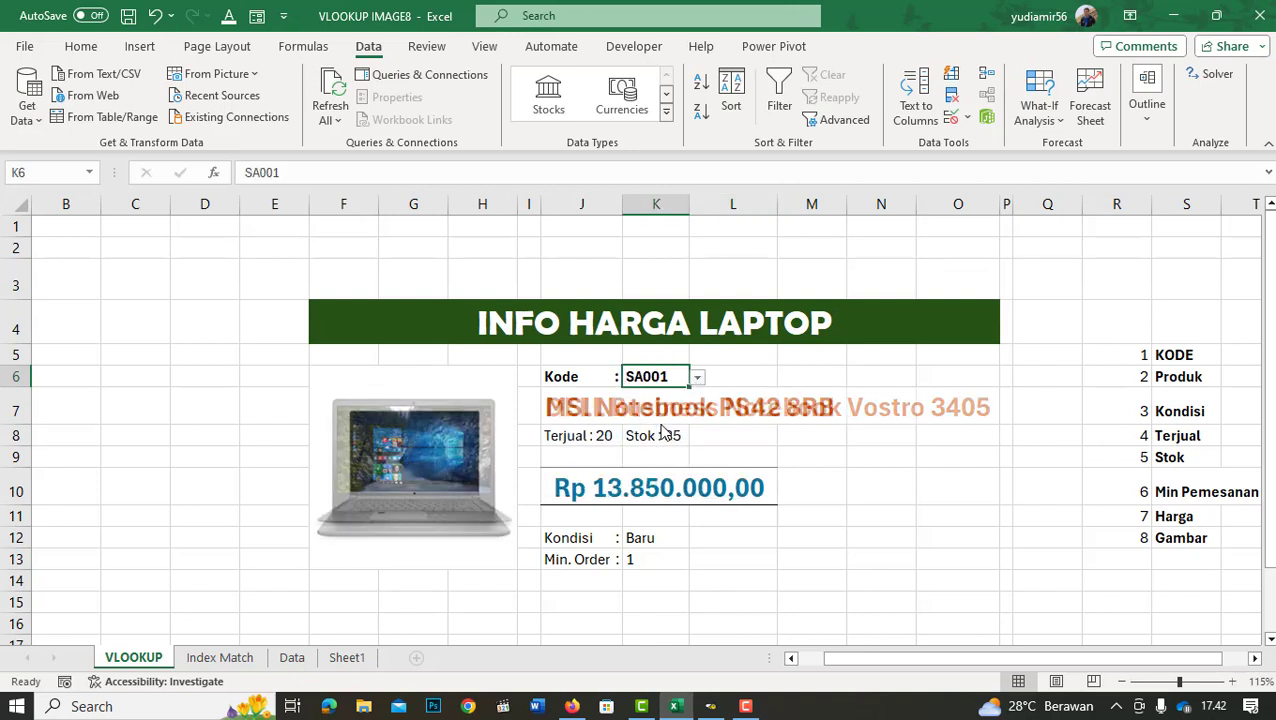
{"action": "left_click", "coordinate": [696, 378]}
{"action": "left_click", "coordinate": [668, 413]}
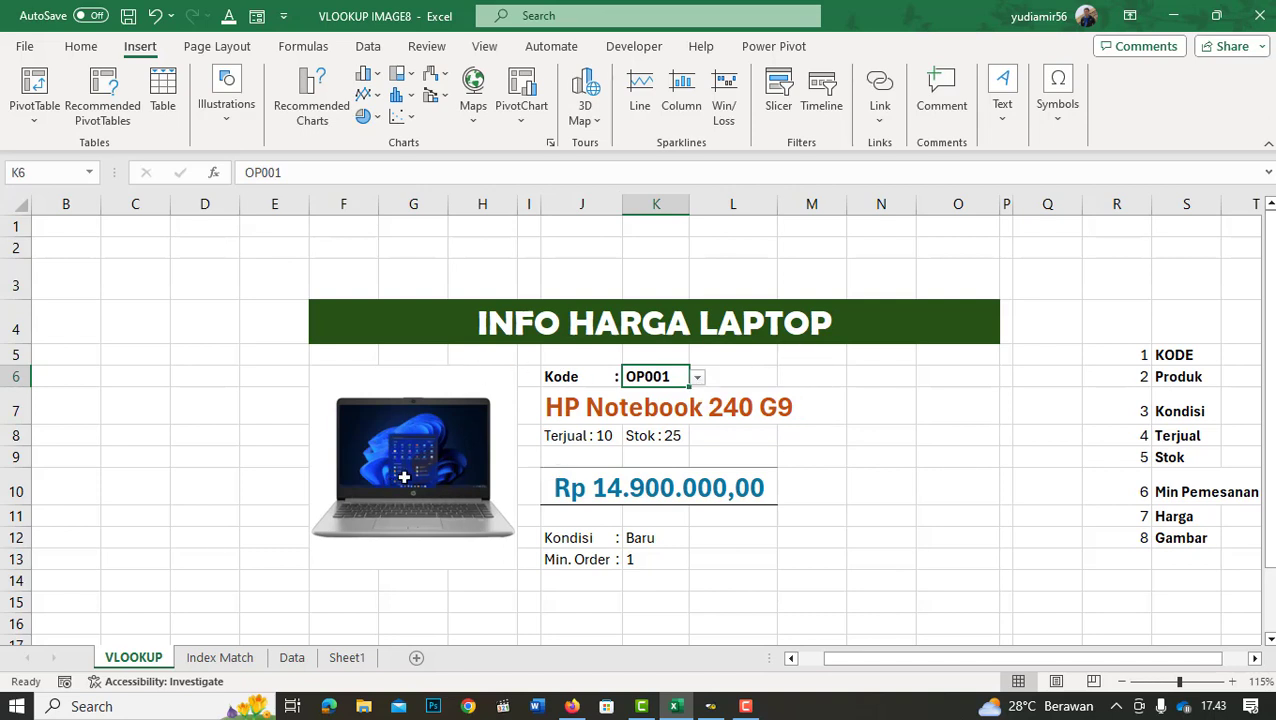
Examine on the Data sheet how the SA001 laptop picture is stored inside cell H6.
{"action": "left_click", "coordinate": [292, 657]}
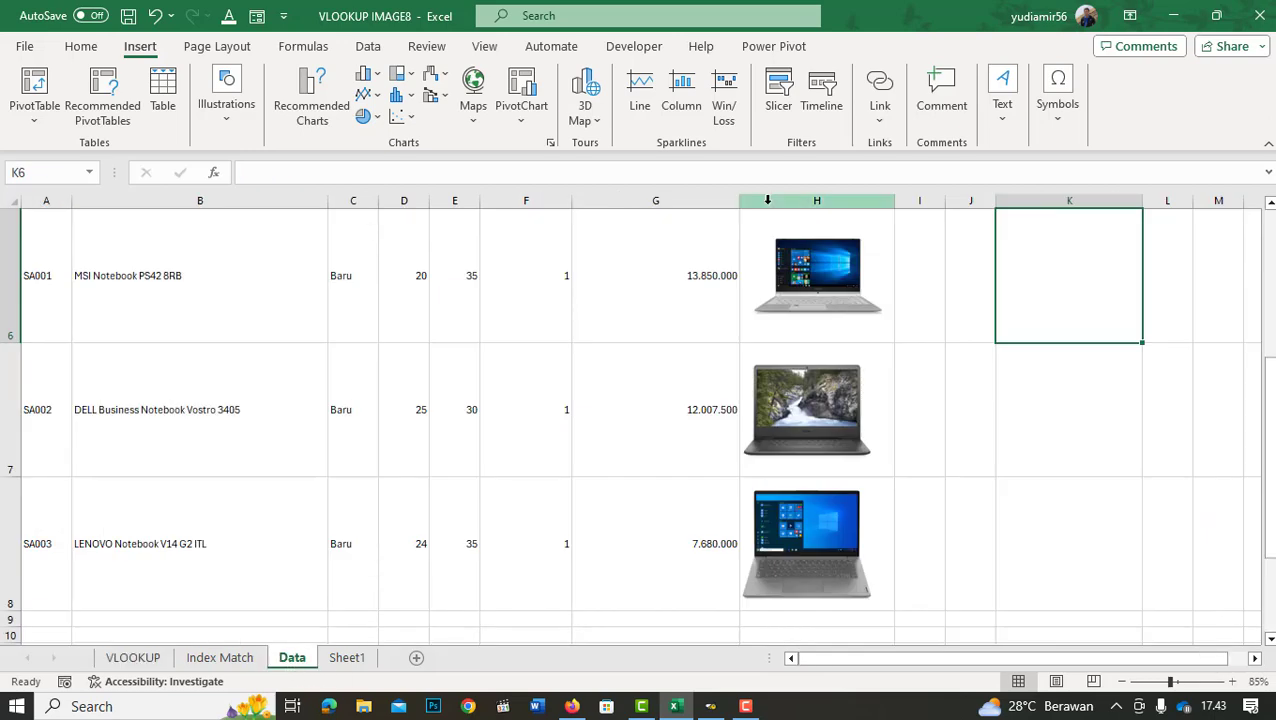
{"action": "left_click", "coordinate": [784, 263]}
{"action": "left_click", "coordinate": [675, 276]}
{"action": "left_click", "coordinate": [550, 273]}
{"action": "left_click", "coordinate": [791, 272]}
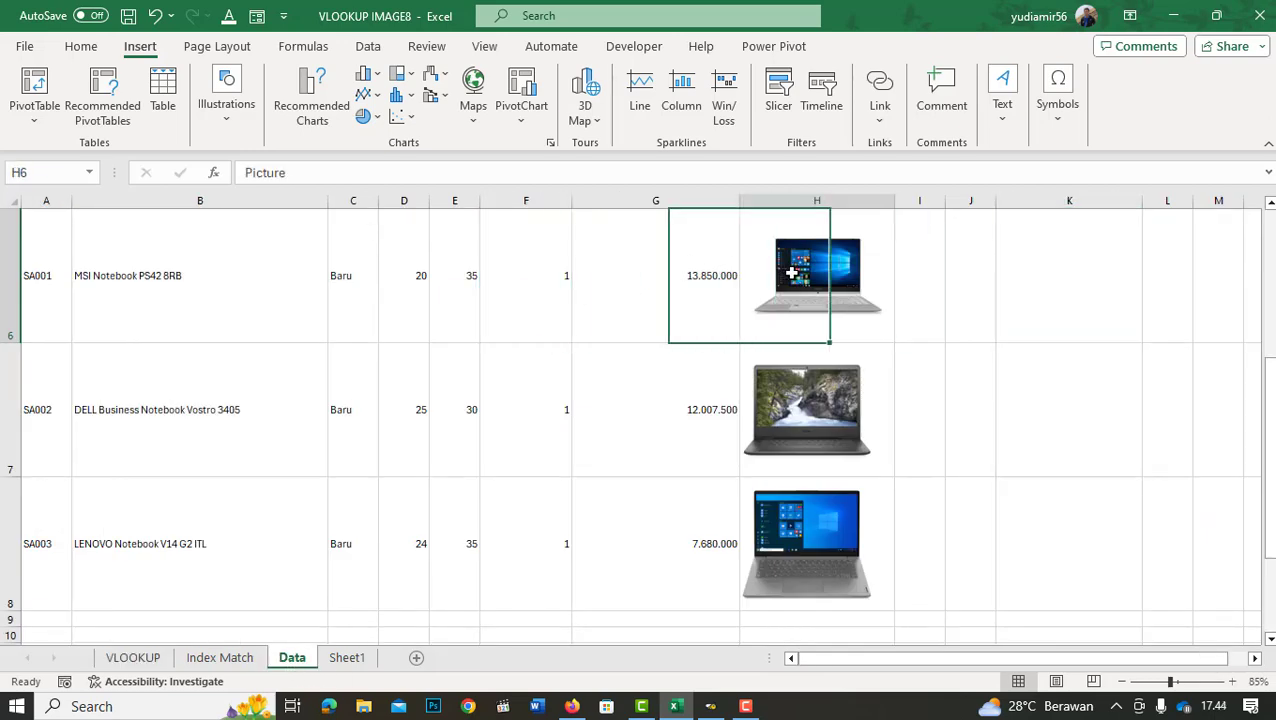
{"action": "left_click", "coordinate": [791, 272]}
Select the empty cell K6 on the Data sheet and show the source options for inserting a picture with Place in Cell.
{"action": "left_click", "coordinate": [1035, 264]}
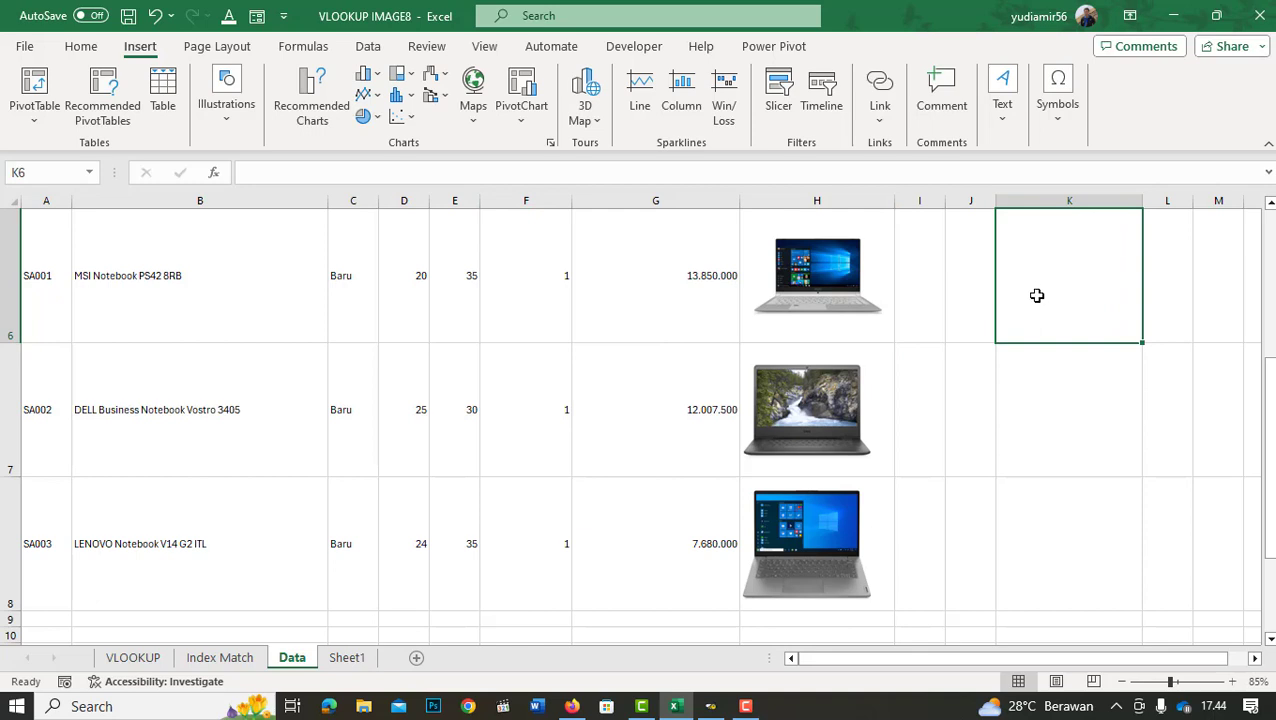
{"action": "left_click", "coordinate": [227, 104]}
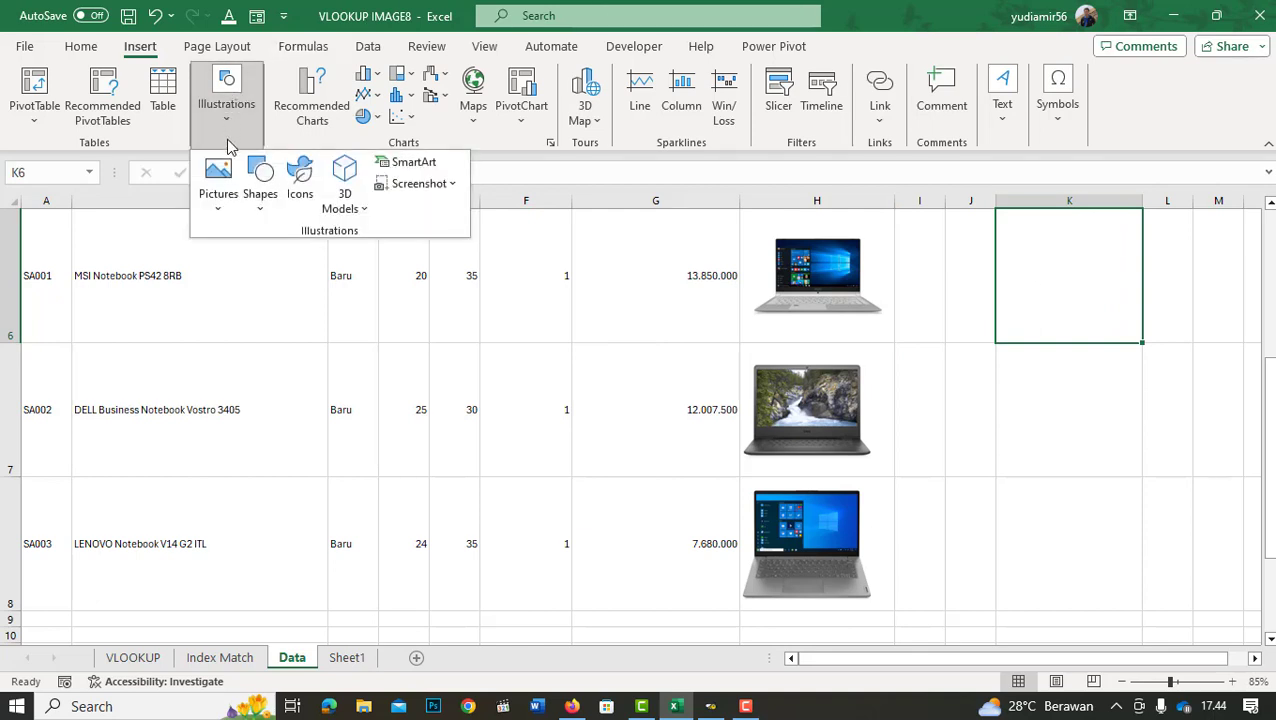
{"action": "left_click", "coordinate": [230, 217]}
{"action": "mouse_move", "coordinate": [272, 240]}
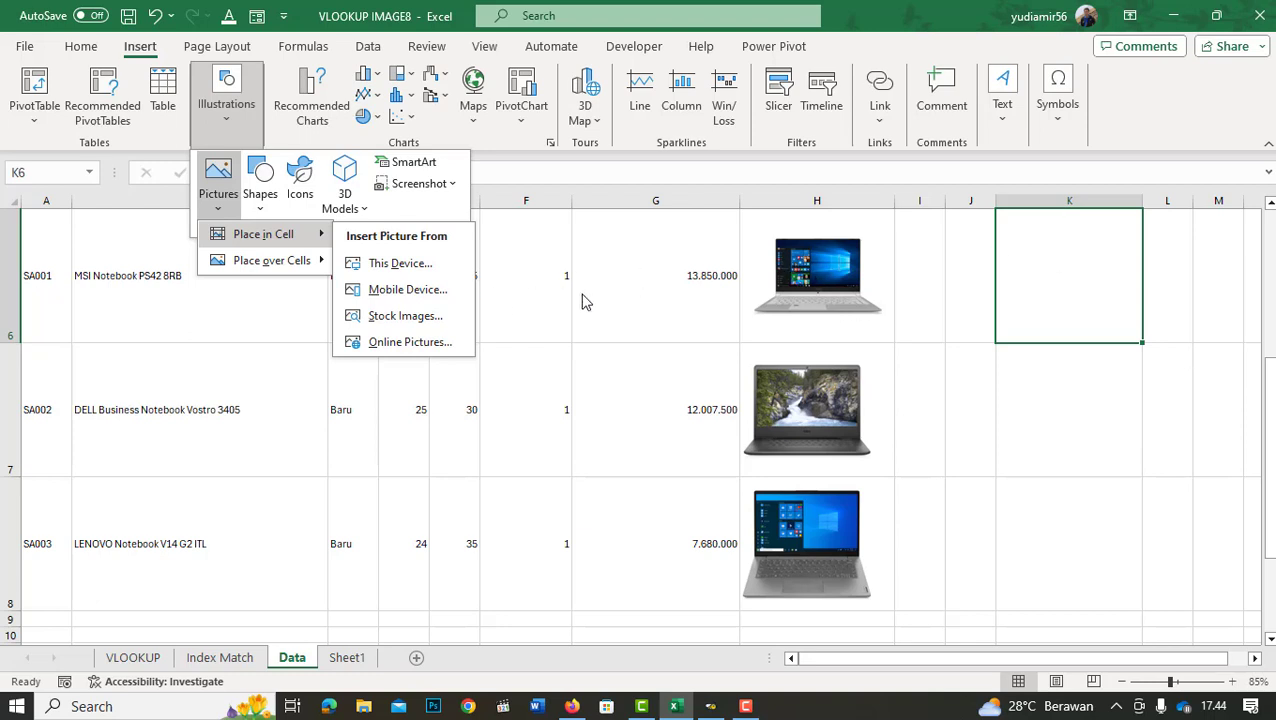
Compare the VLOOKUP sheet's form with the Index Match sheet, ending on the VLOOKUP sheet.
{"action": "left_click", "coordinate": [135, 660]}
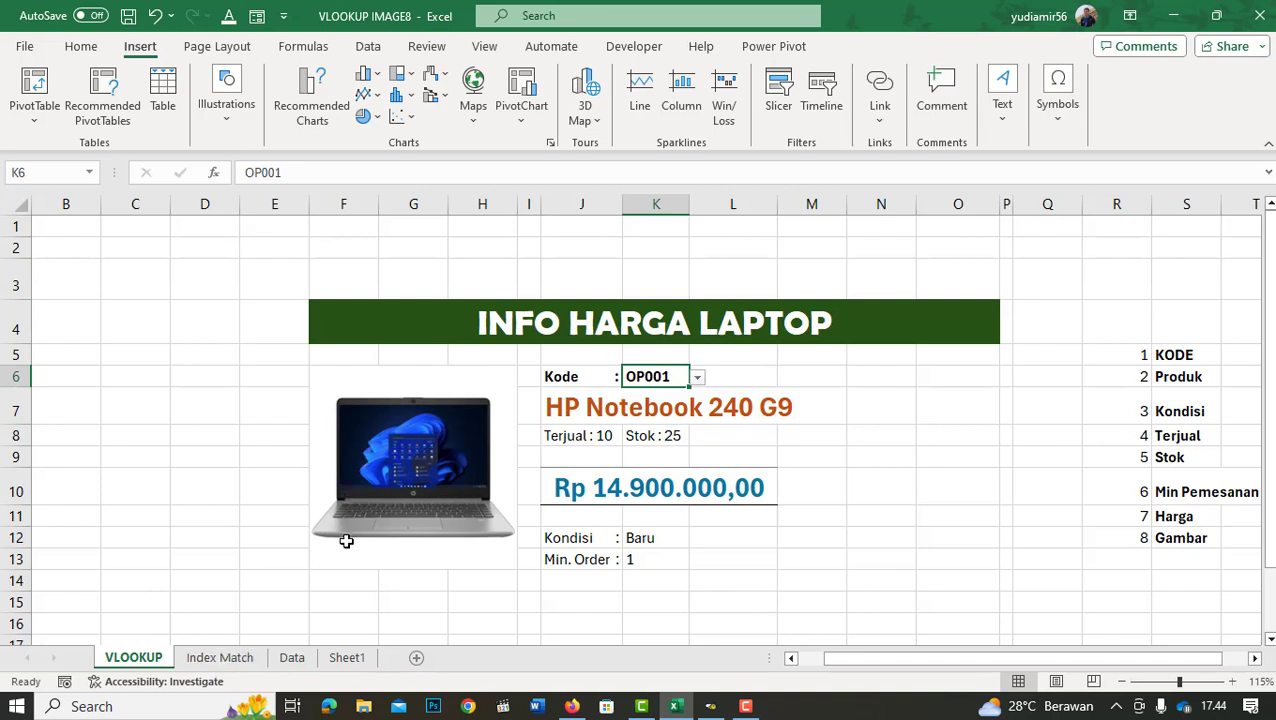
{"action": "left_click", "coordinate": [231, 658]}
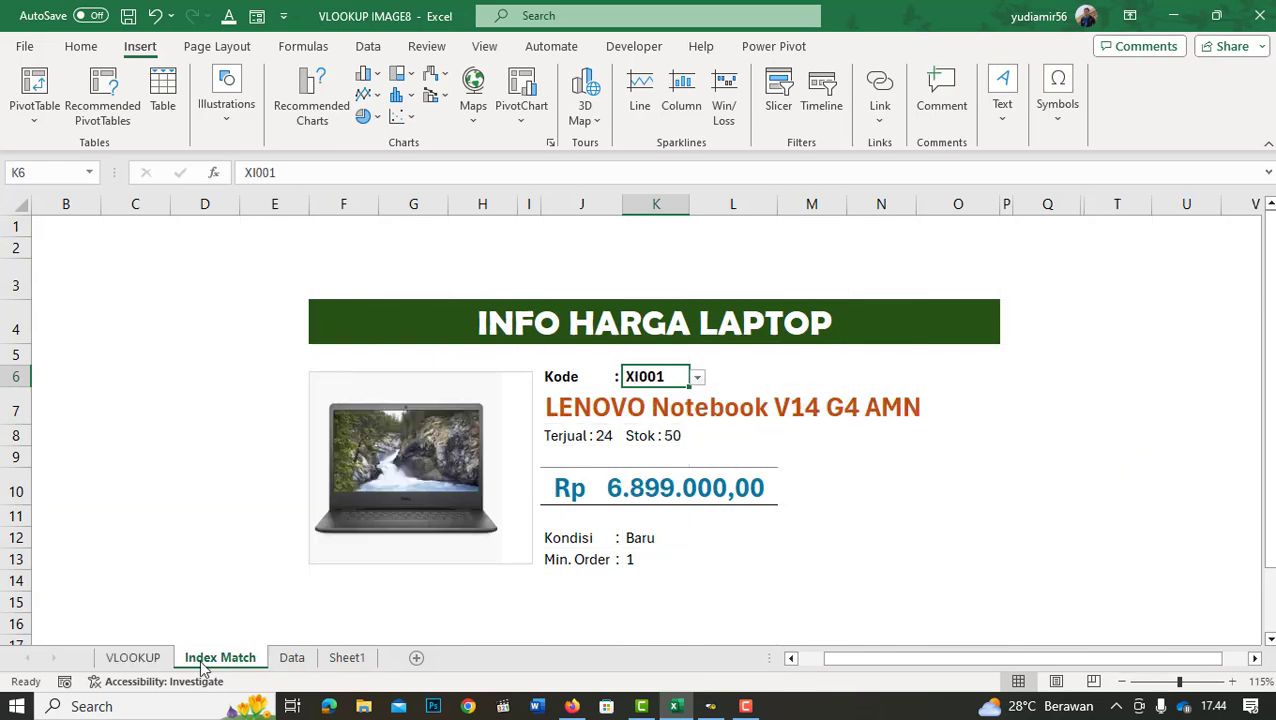
{"action": "left_click", "coordinate": [148, 662]}
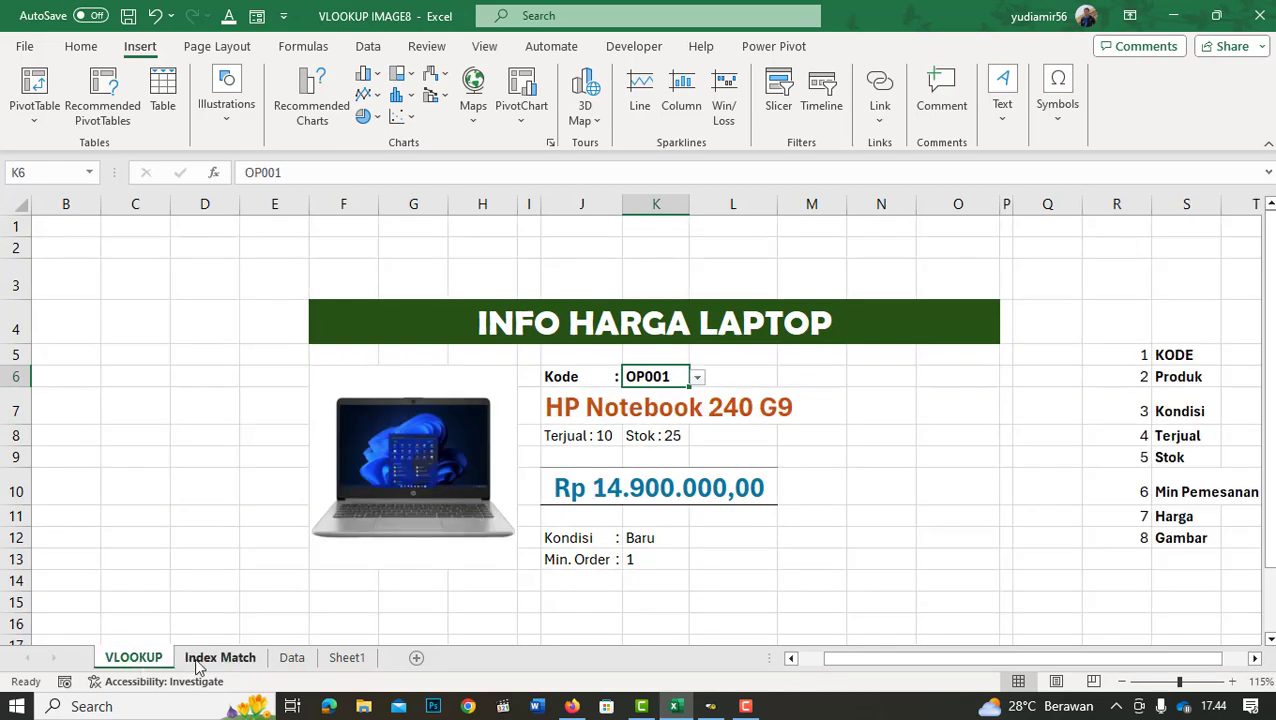
Clear the picture lookup formula from the merged cell F6 on the Index & Match sheet.
{"action": "left_click", "coordinate": [203, 662]}
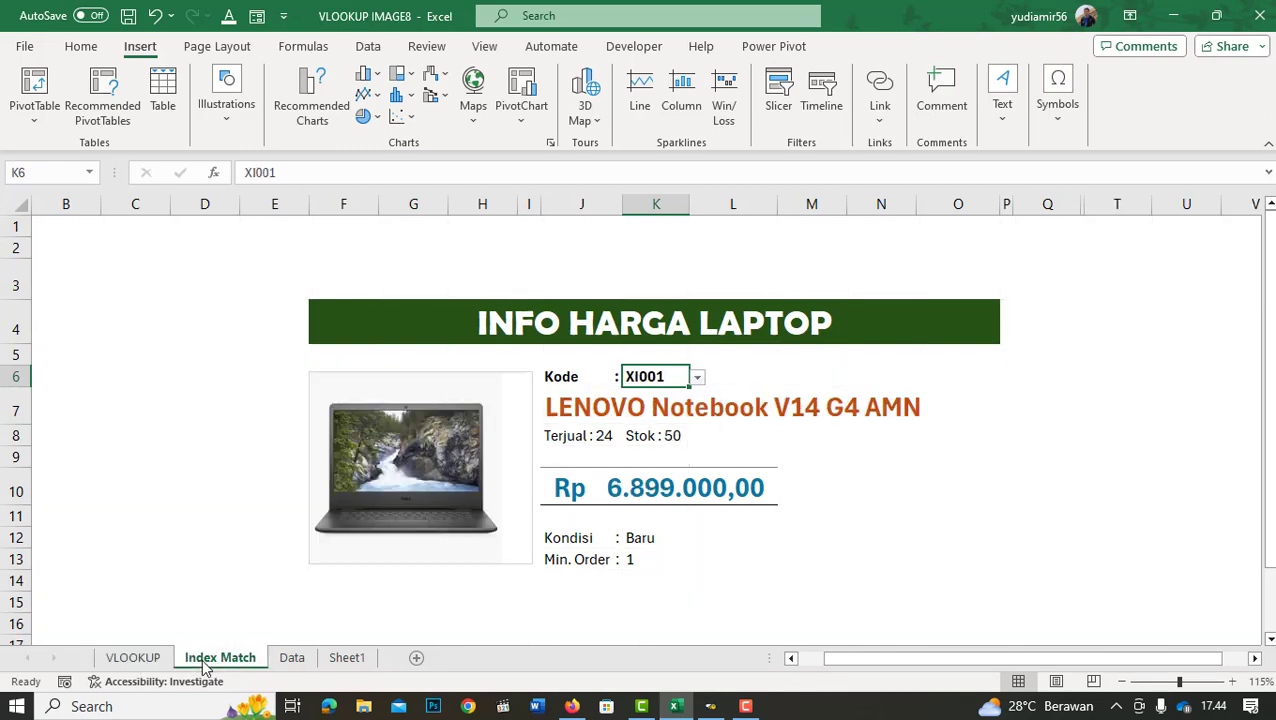
{"action": "left_click", "coordinate": [443, 474]}
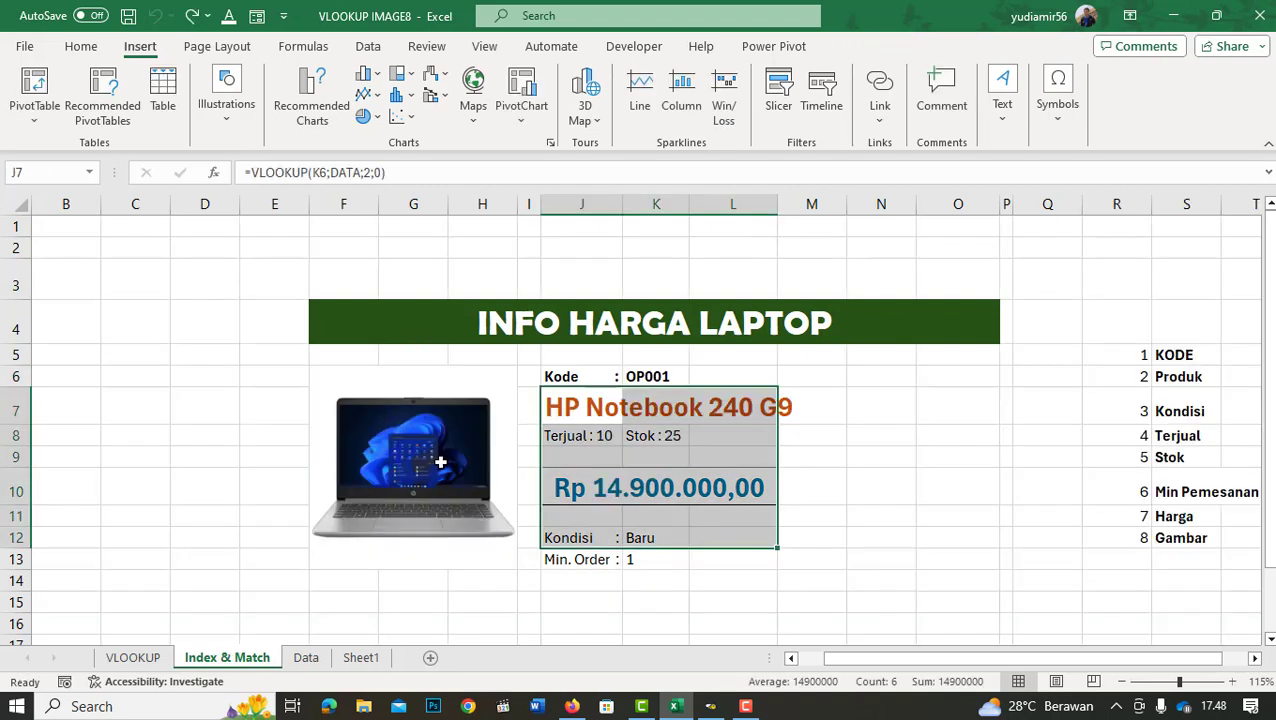
{"action": "left_click", "coordinate": [700, 576]}
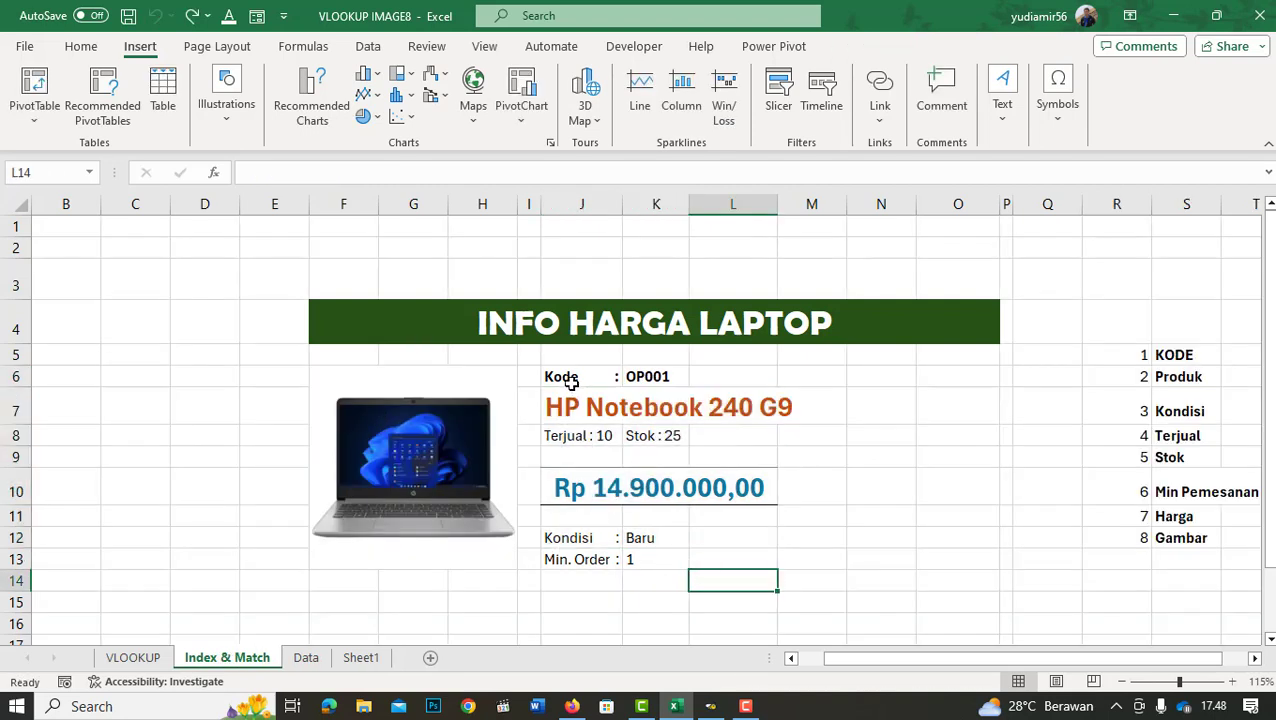
{"action": "left_click_drag", "start_coordinate": [571, 383], "coordinate": [733, 558]}
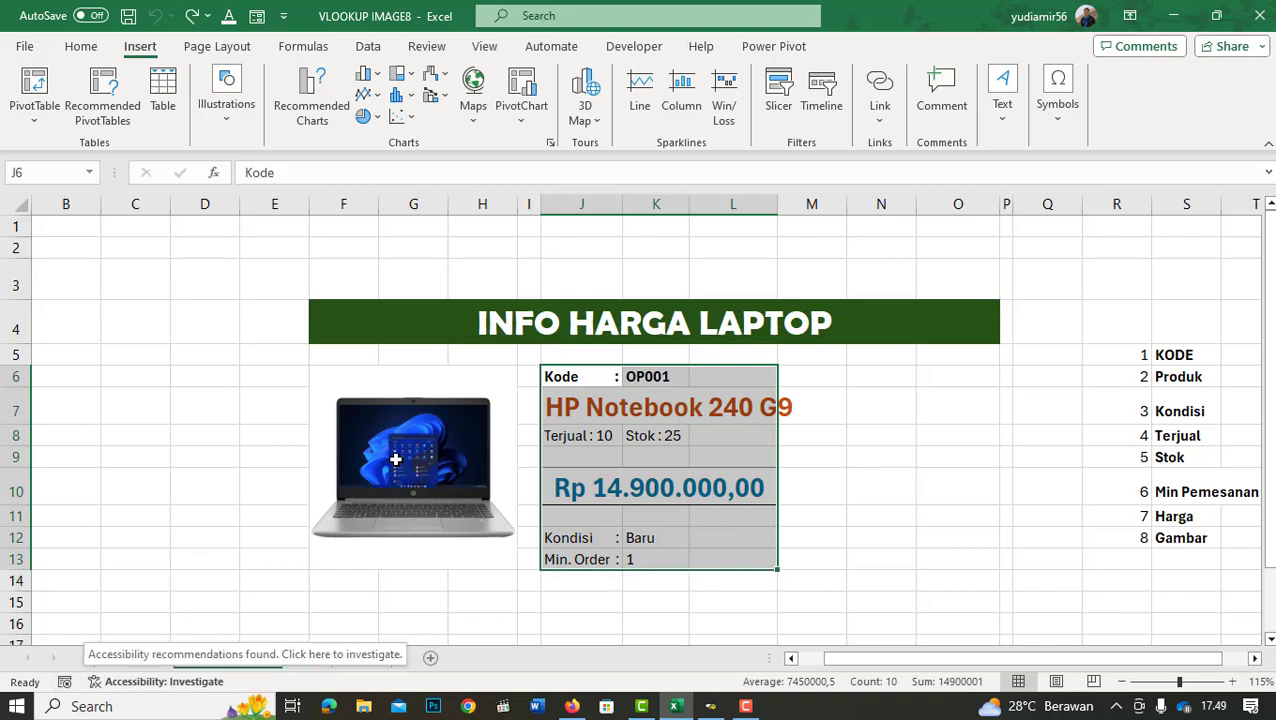
{"action": "left_click", "coordinate": [443, 460]}
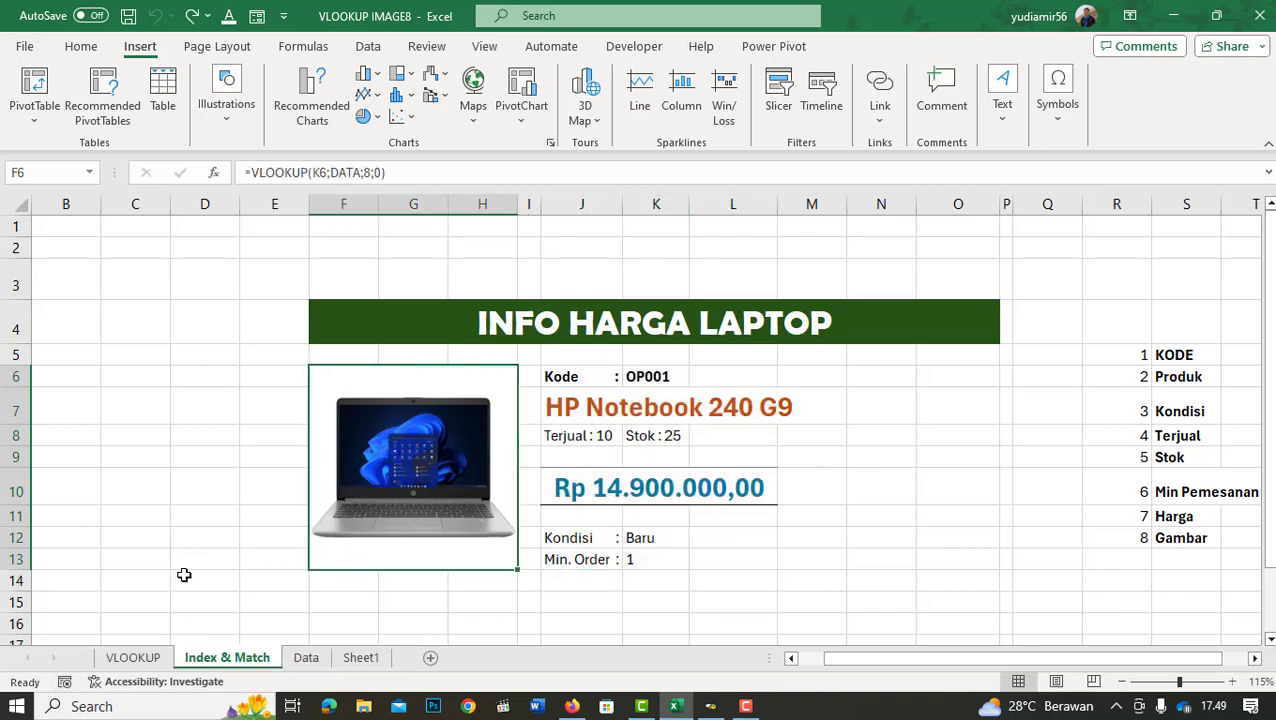
{"action": "key", "text": "Delete"}
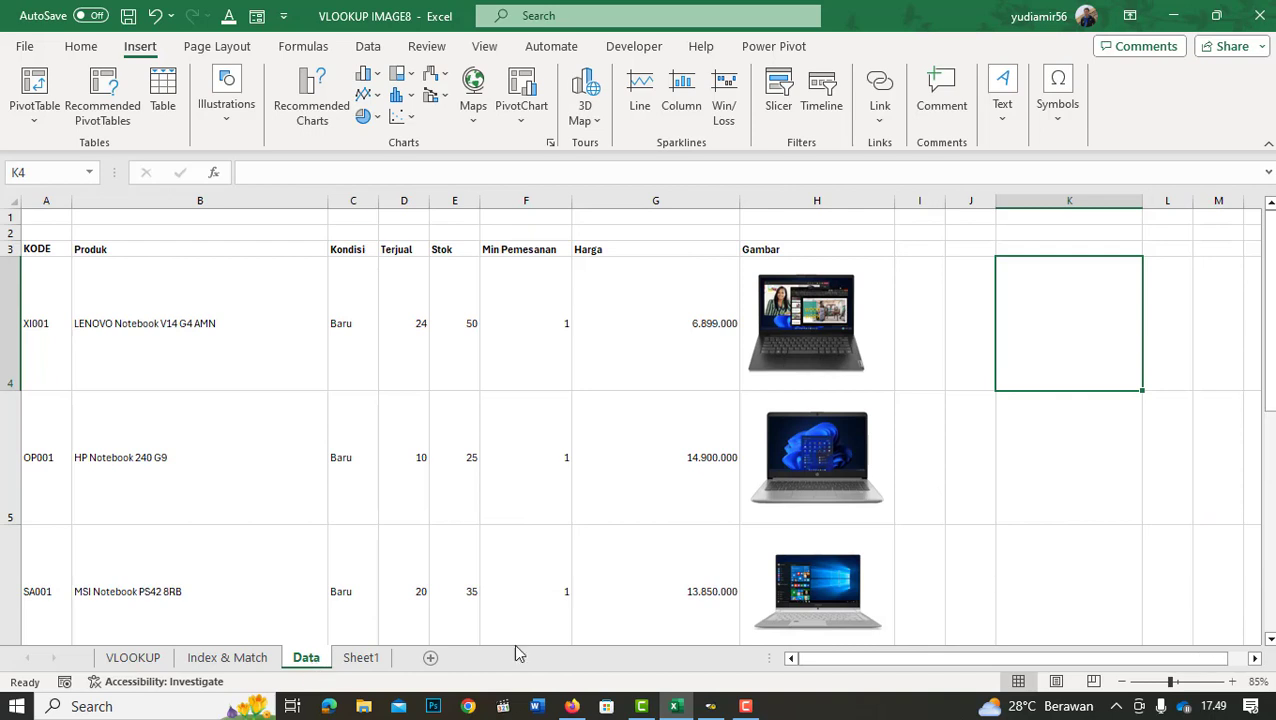
Insert the black LENOVO laptop picture from the VLOOKUP folder's New folder at cell K4 on the Data sheet, using Place over Cells.
{"action": "left_click", "coordinate": [920, 317]}
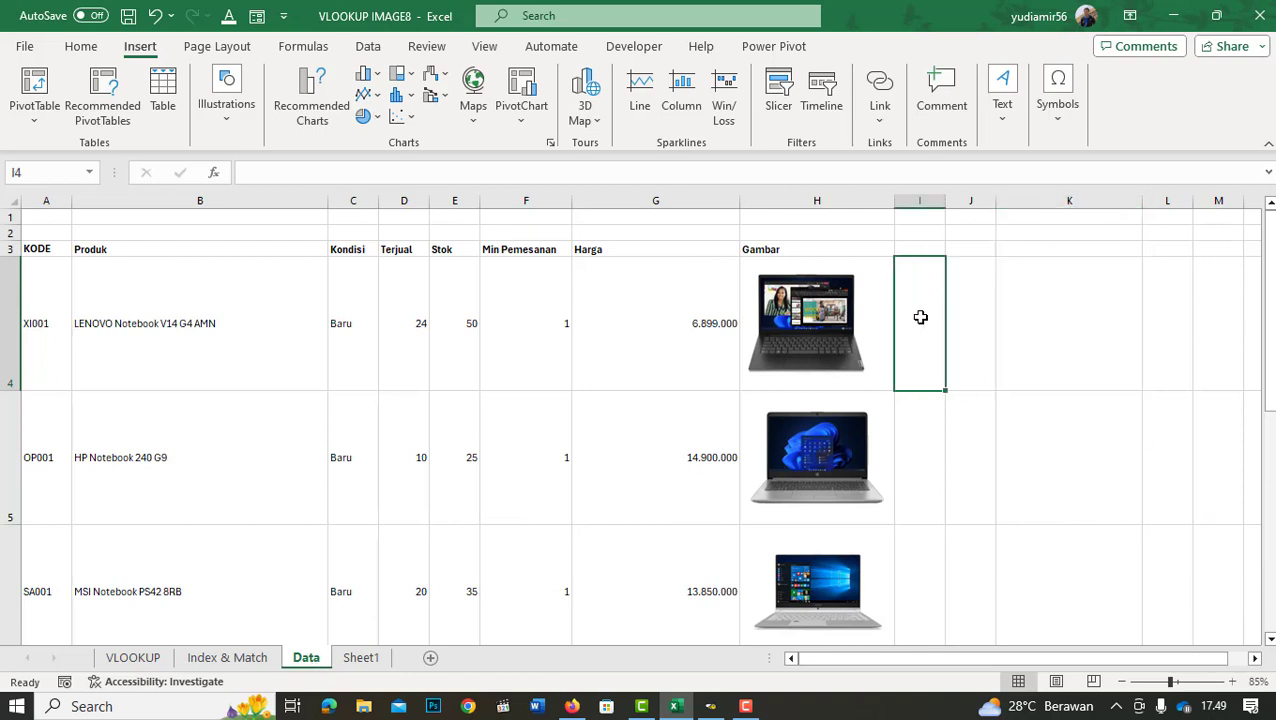
{"action": "left_click", "coordinate": [1045, 313]}
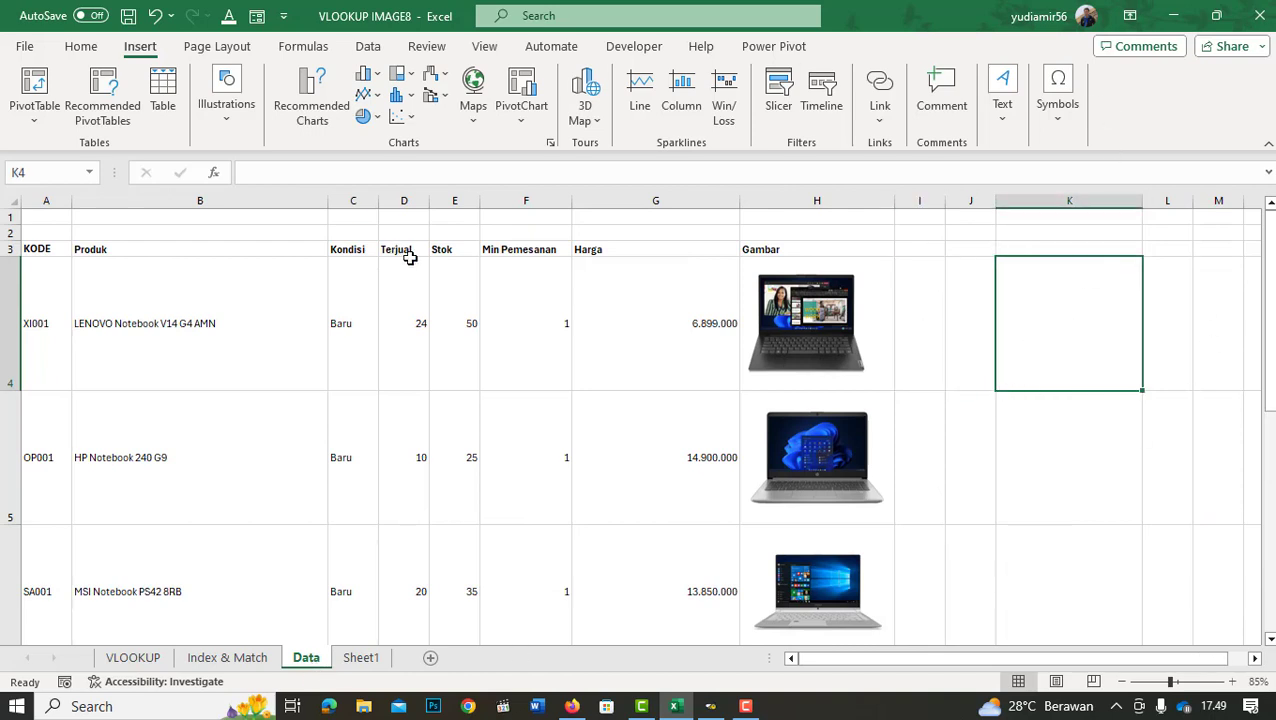
{"action": "left_click", "coordinate": [225, 128]}
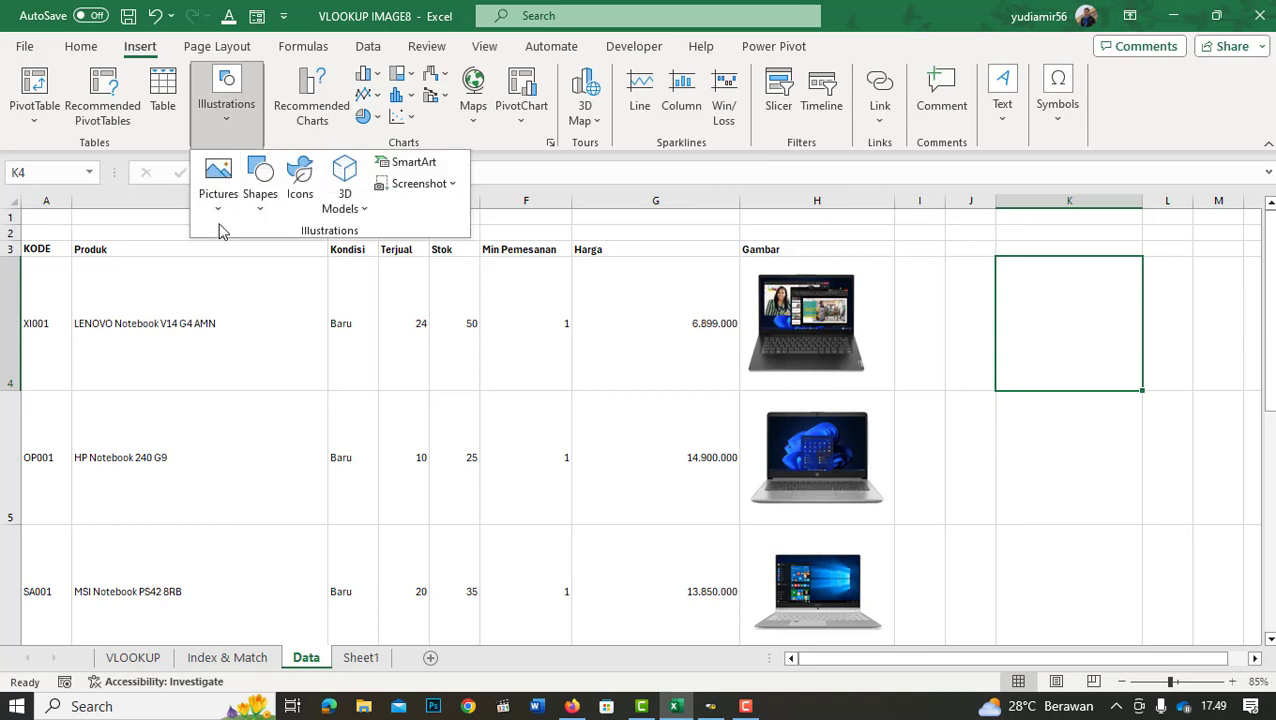
{"action": "left_click", "coordinate": [218, 190]}
{"action": "mouse_move", "coordinate": [235, 266]}
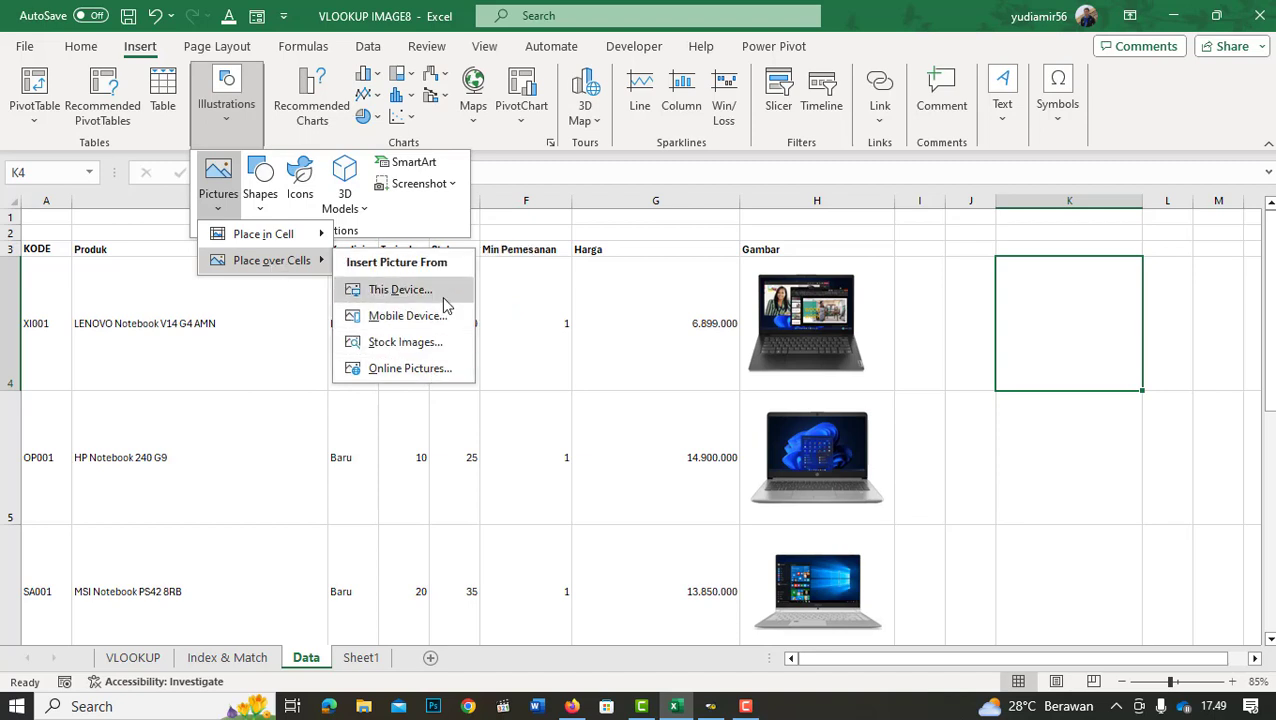
{"action": "left_click", "coordinate": [443, 297]}
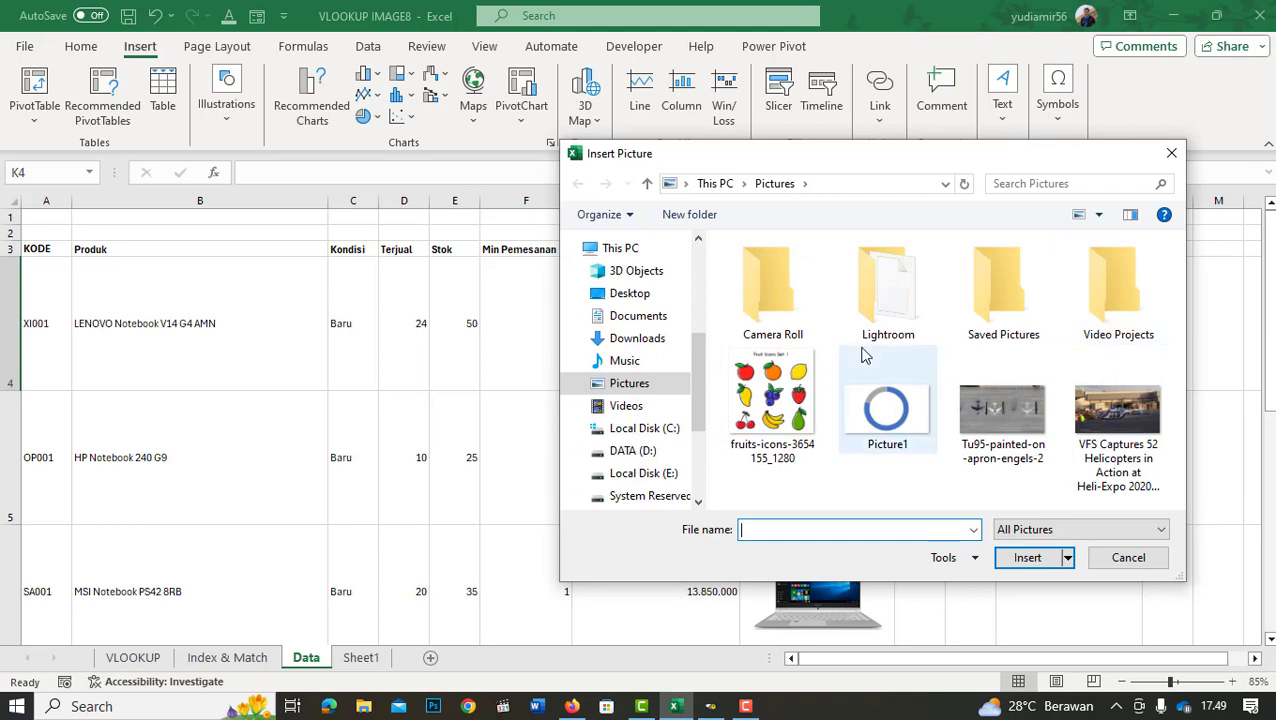
{"action": "scroll", "coordinate": [652, 290], "scroll_direction": "up", "scroll_amount": 2}
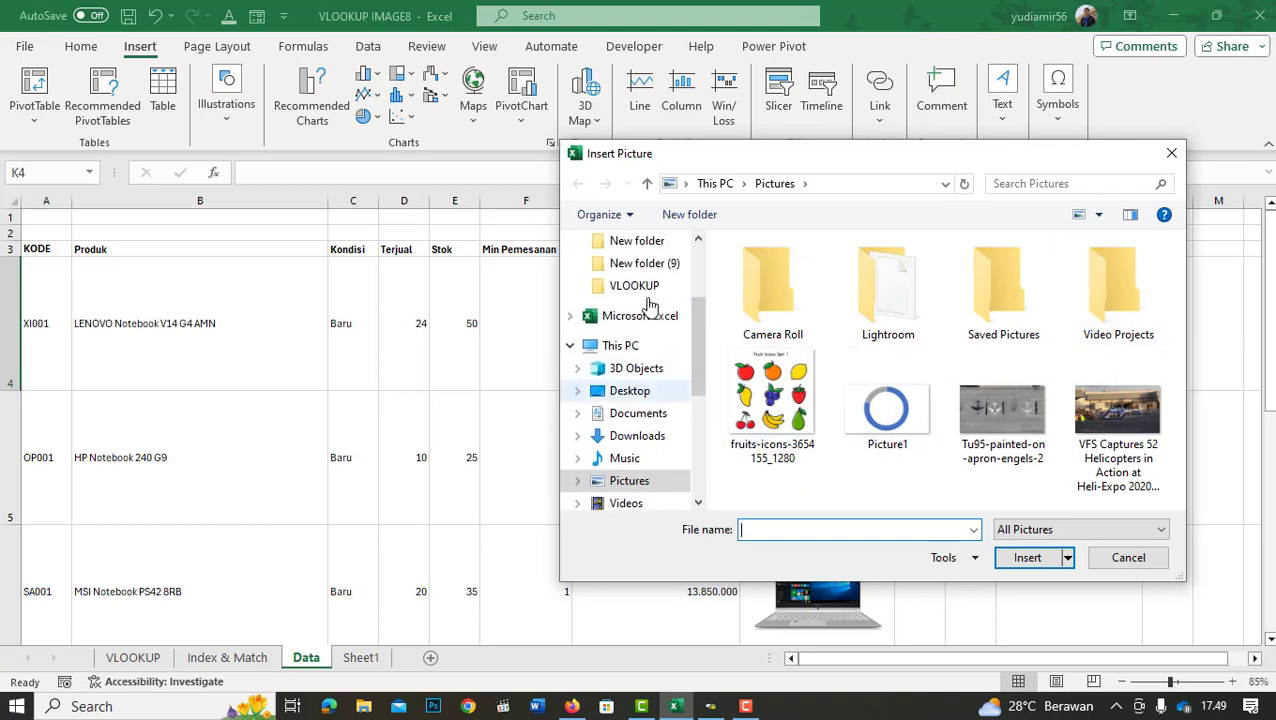
{"action": "left_click", "coordinate": [648, 293]}
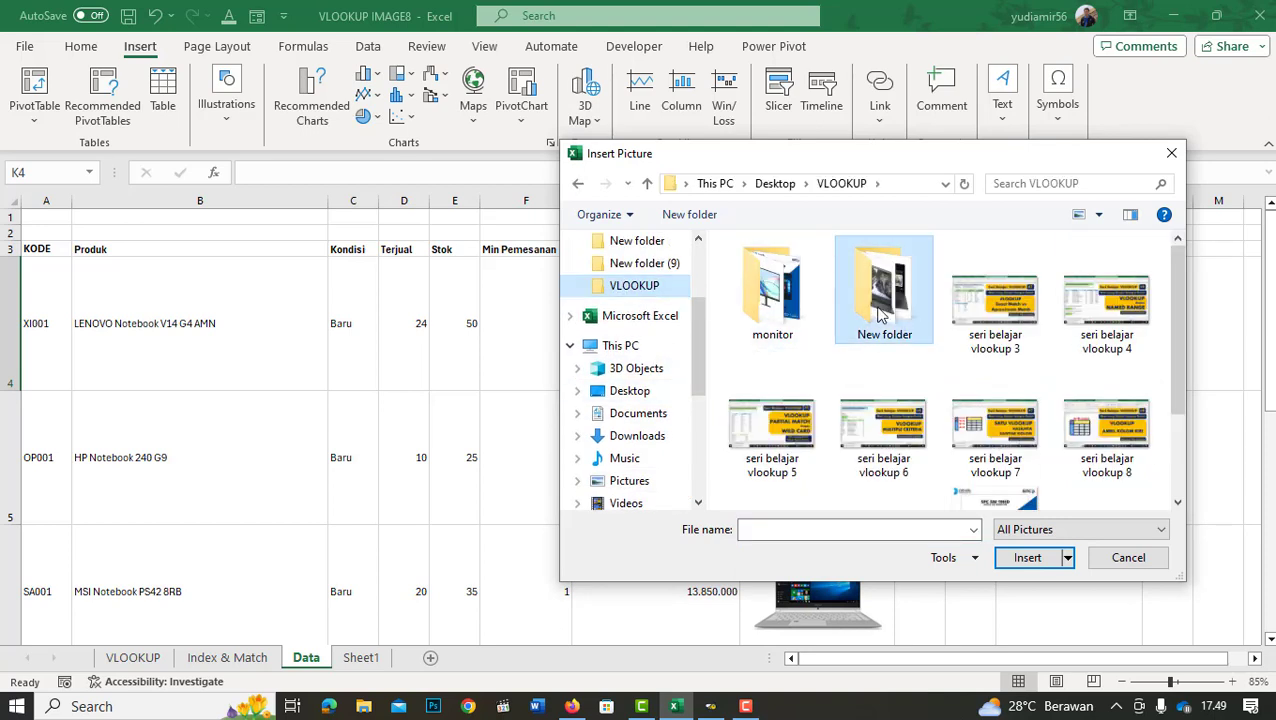
{"action": "double_click", "coordinate": [875, 313]}
{"action": "left_click_drag", "start_coordinate": [865, 155], "coordinate": [770, 237]}
{"action": "double_click", "coordinate": [788, 495]}
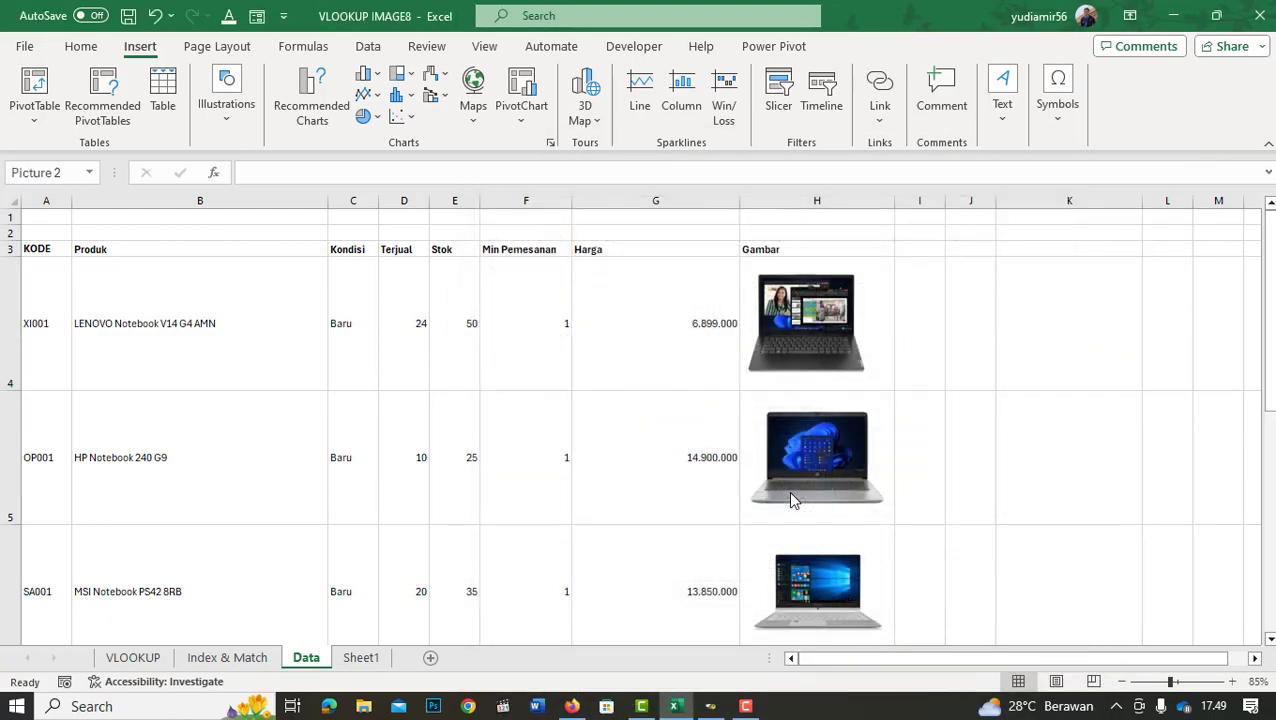
Shrink the inserted laptop picture and position it so that it fits inside cell K4.
{"action": "scroll", "coordinate": [1050, 382], "scroll_direction": "down", "scroll_amount": 3, "text": "ctrl"}
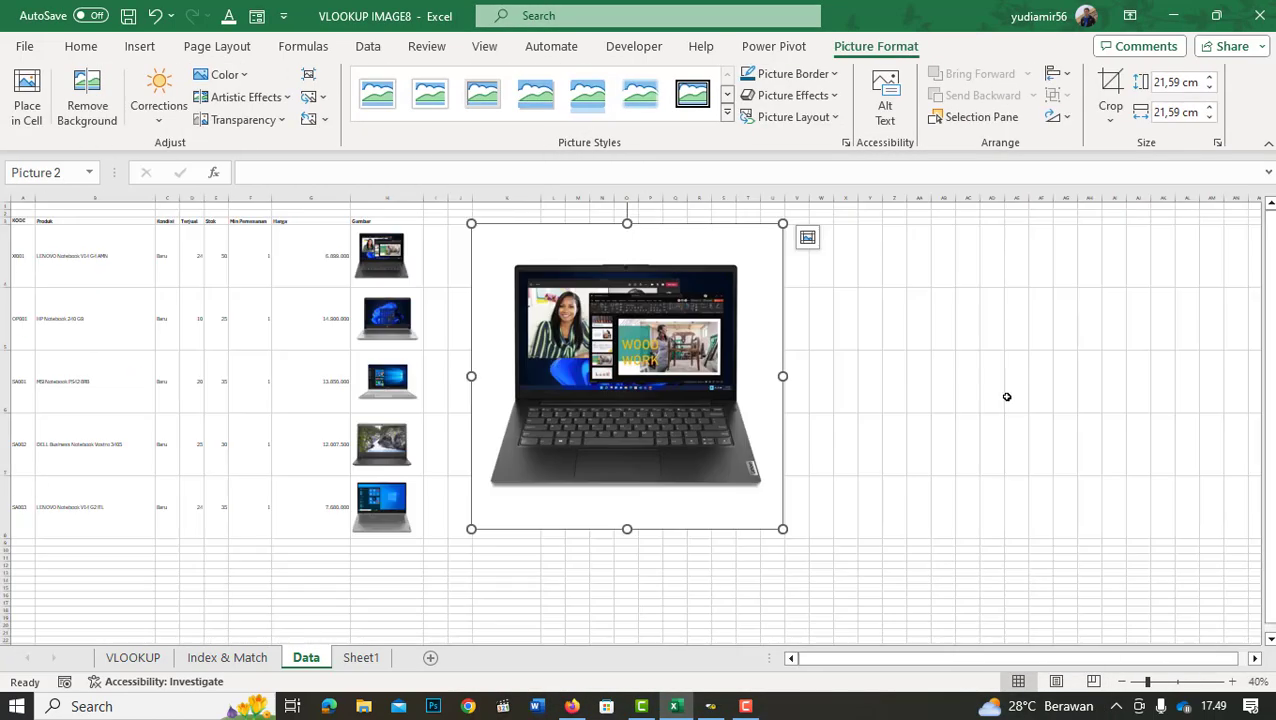
{"action": "left_click_drag", "start_coordinate": [782, 224], "coordinate": [542, 462]}
{"action": "left_click_drag", "start_coordinate": [494, 515], "coordinate": [503, 254]}
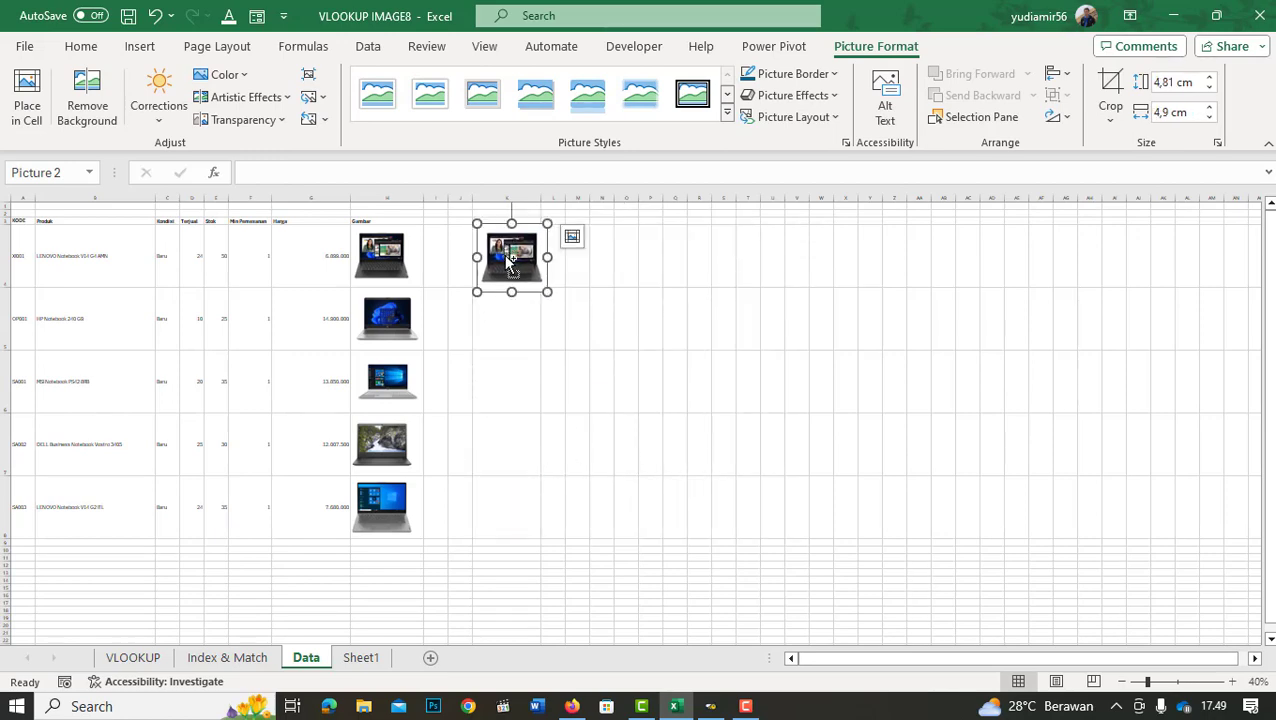
{"action": "scroll", "coordinate": [503, 254], "scroll_direction": "up", "scroll_amount": 2, "text": "ctrl"}
{"action": "scroll", "coordinate": [514, 276], "scroll_direction": "up", "scroll_amount": 1, "text": "ctrl"}
{"action": "left_click_drag", "start_coordinate": [1151, 252], "coordinate": [1118, 292]}
{"action": "left_click_drag", "start_coordinate": [1085, 347], "coordinate": [1088, 312]}
{"action": "left_click_drag", "start_coordinate": [1121, 365], "coordinate": [1131, 378]}
Delete the in-cell picture from H4 and move the floating laptop picture there, fitting it within the cell.
{"action": "left_click", "coordinate": [792, 339]}
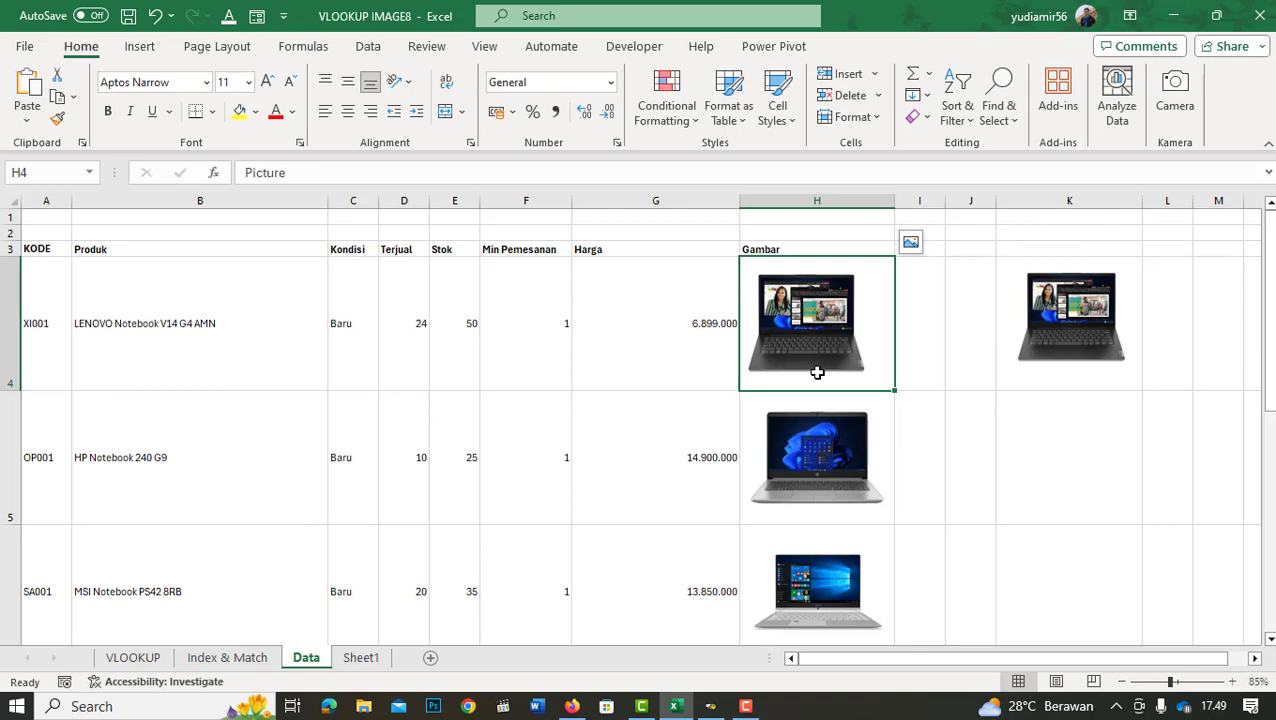
{"action": "key", "text": "Delete"}
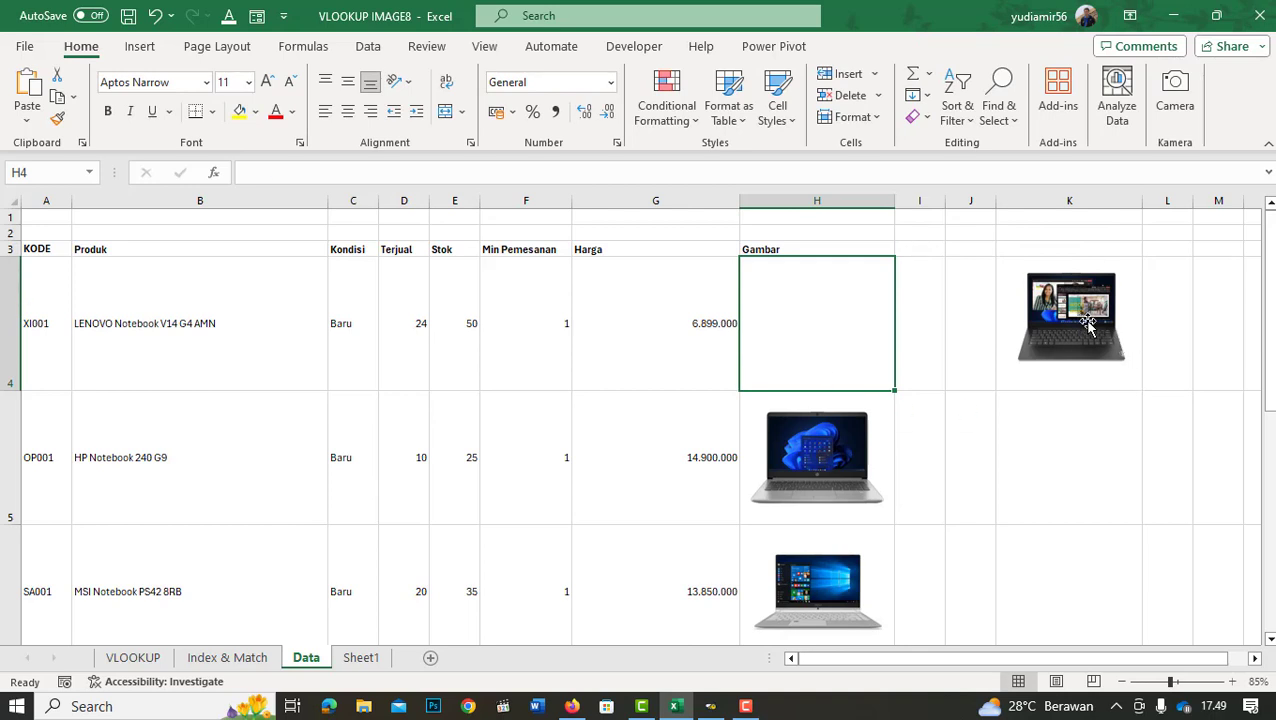
{"action": "left_click", "coordinate": [1028, 322]}
{"action": "left_click_drag", "start_coordinate": [1028, 322], "coordinate": [764, 327]}
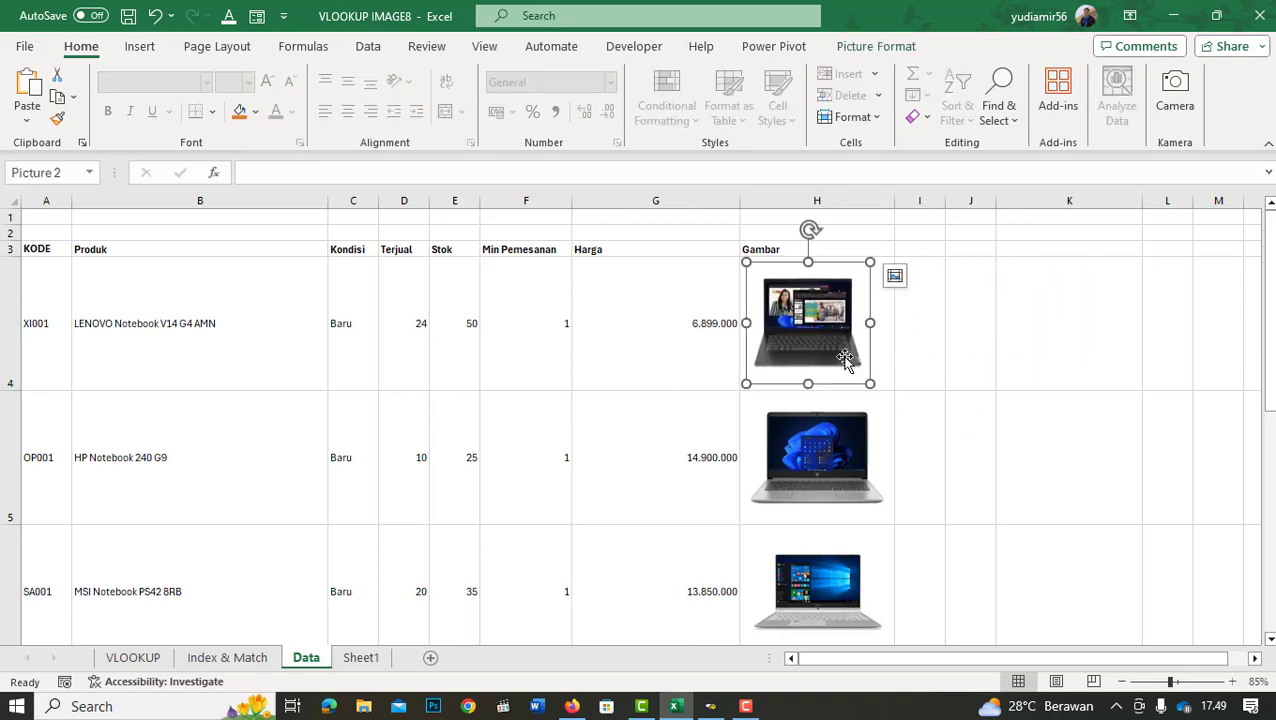
{"action": "left_click_drag", "start_coordinate": [870, 383], "coordinate": [873, 384]}
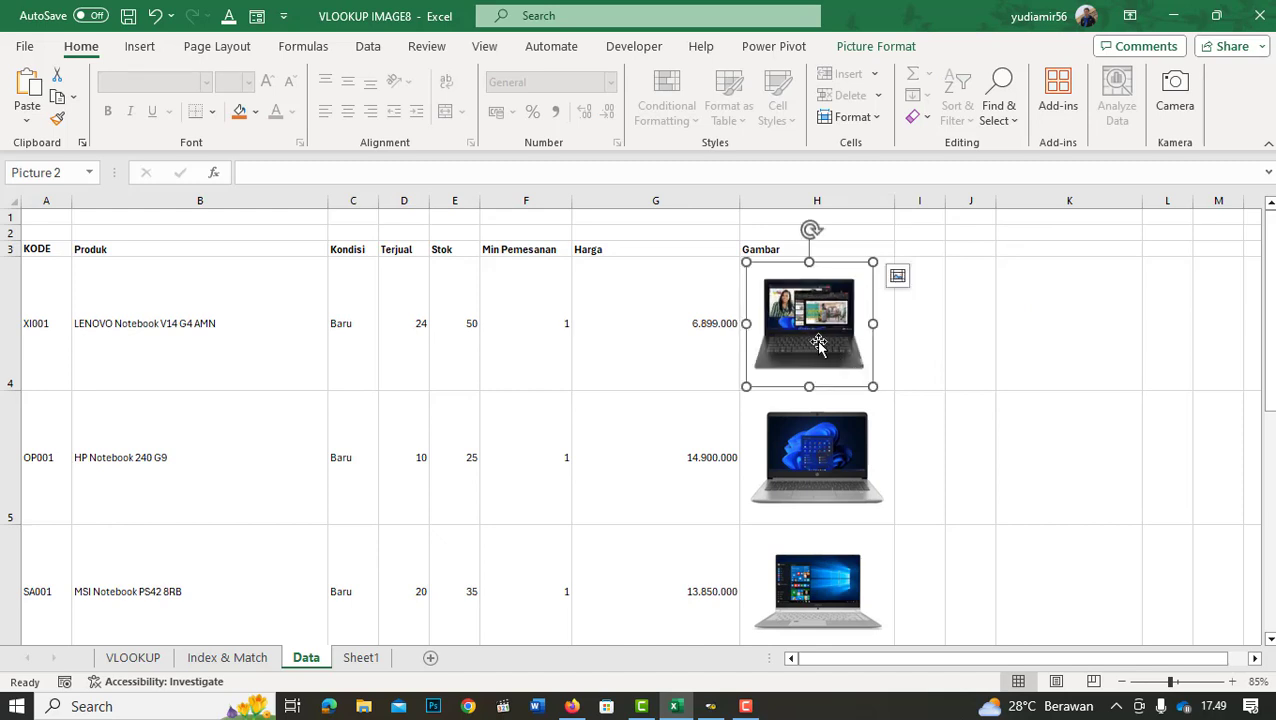
{"action": "left_click_drag", "start_coordinate": [819, 343], "coordinate": [826, 342]}
{"action": "left_click", "coordinate": [920, 339]}
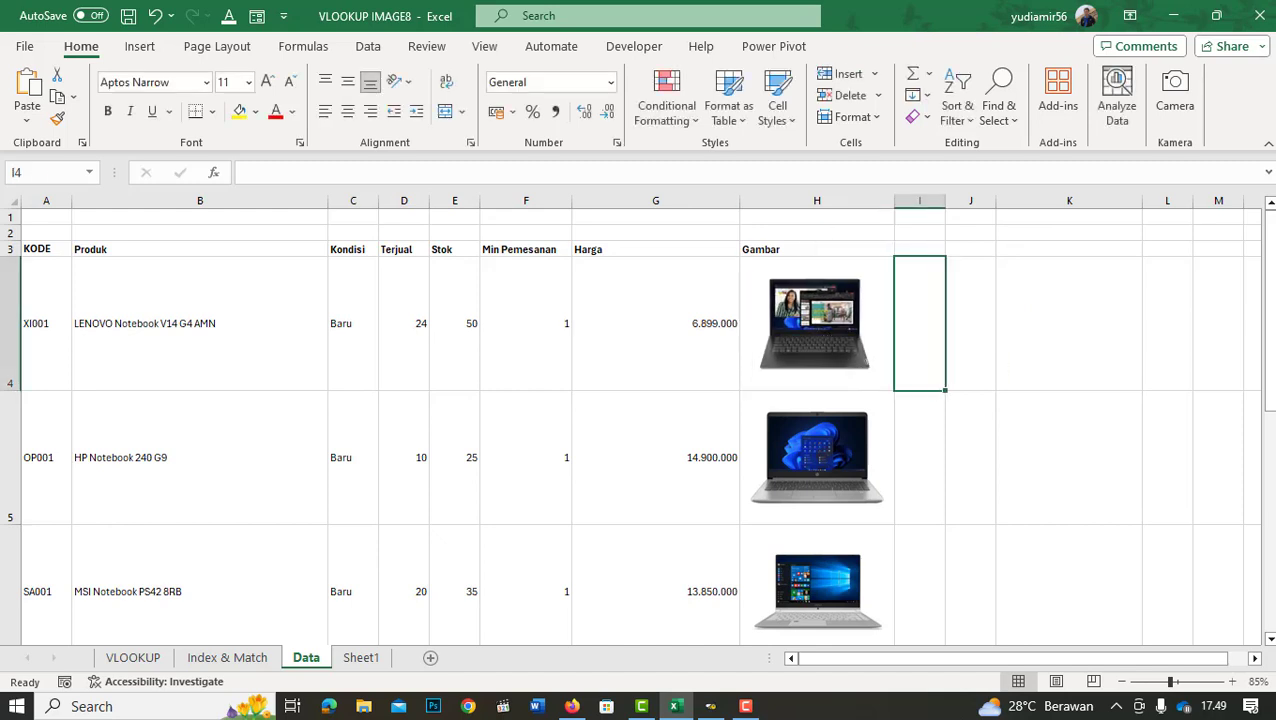
Copy cell H4 of the Data sheet, behind the floating picture, and return to the Index & Match sheet.
{"action": "left_click", "coordinate": [812, 332]}
{"action": "left_click", "coordinate": [917, 330]}
{"action": "key", "text": "Left"}
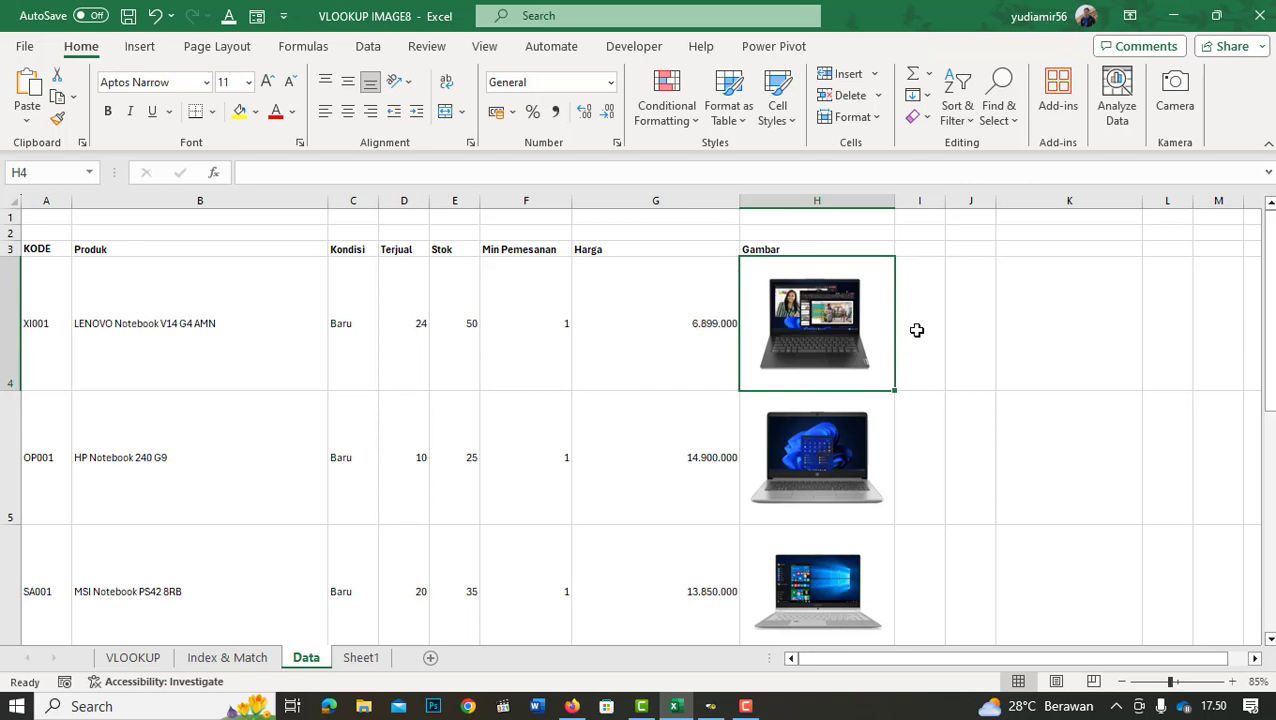
{"action": "key", "text": "ctrl+c"}
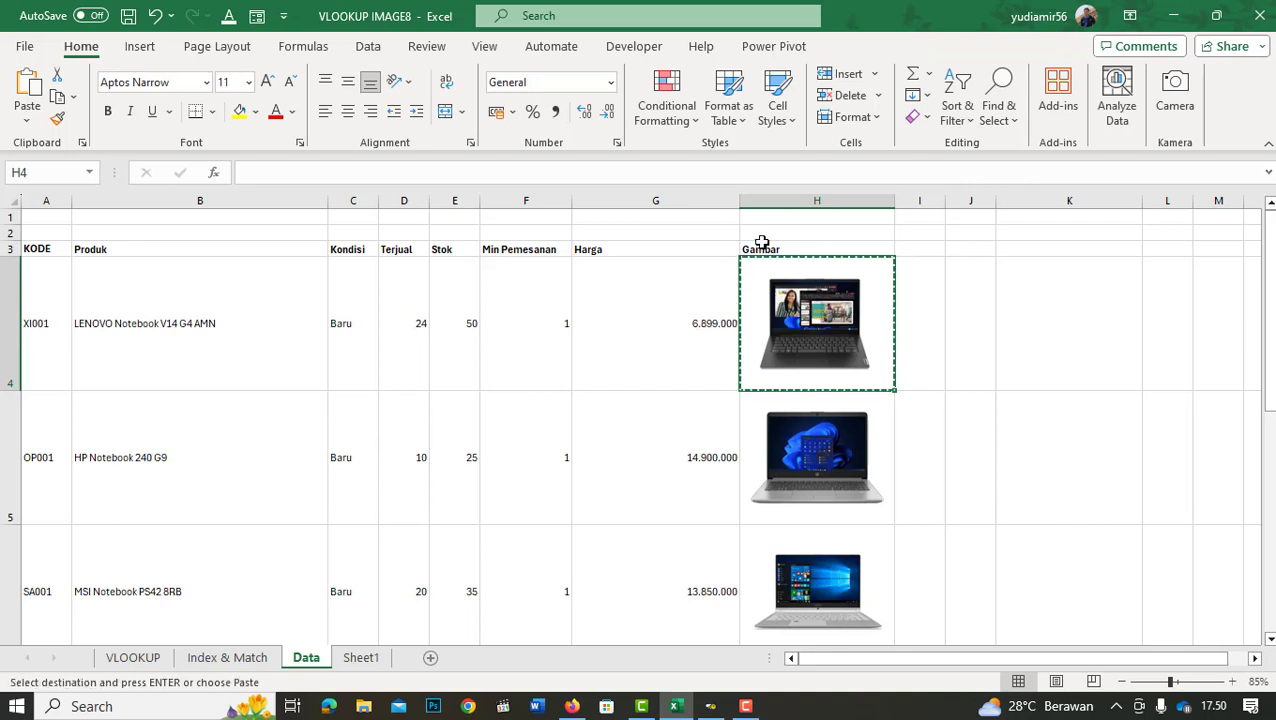
{"action": "left_click", "coordinate": [227, 657]}
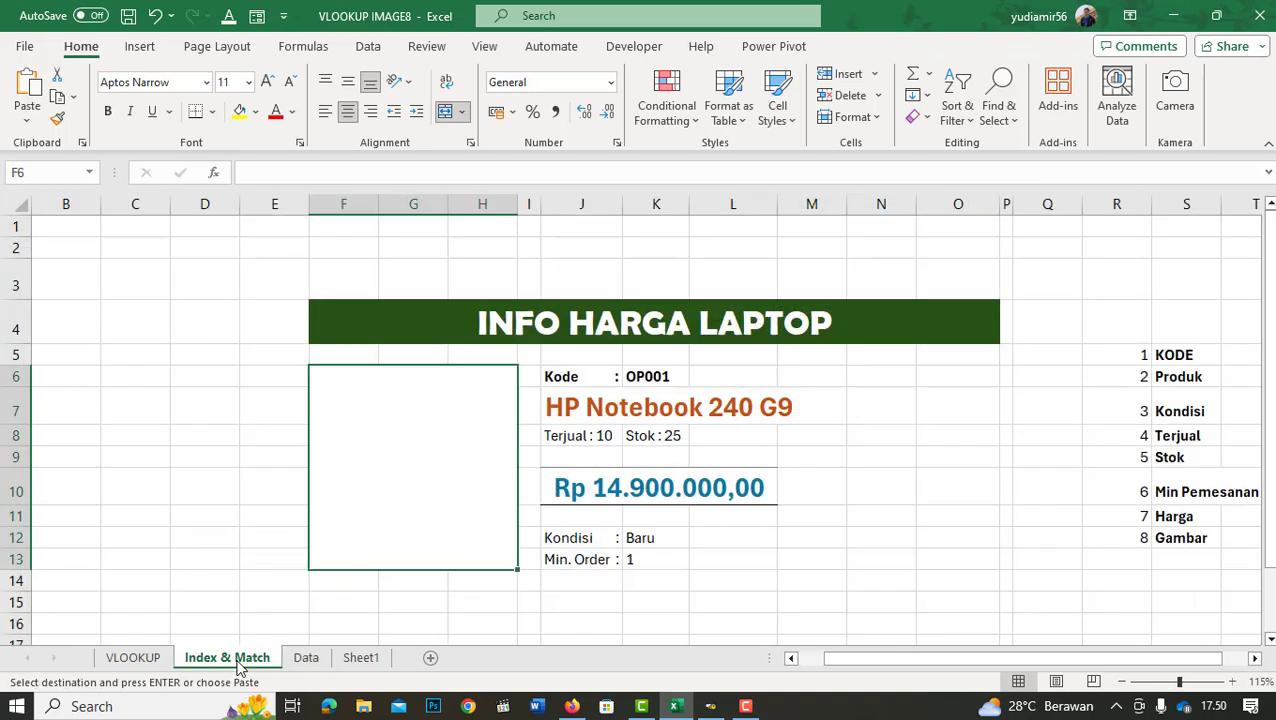
Try pasting the copied cell as a linked picture over cell F6, and delete that picture.
{"action": "right_click", "coordinate": [465, 382]}
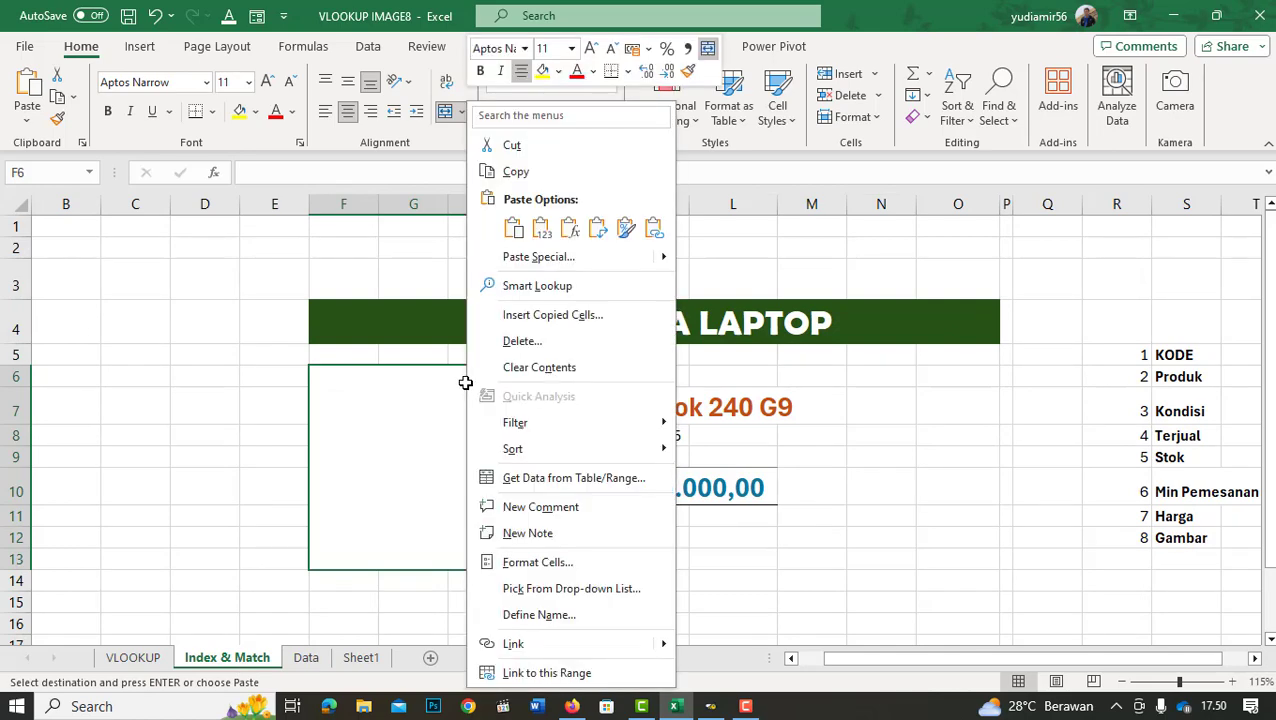
{"action": "mouse_move", "coordinate": [666, 266]}
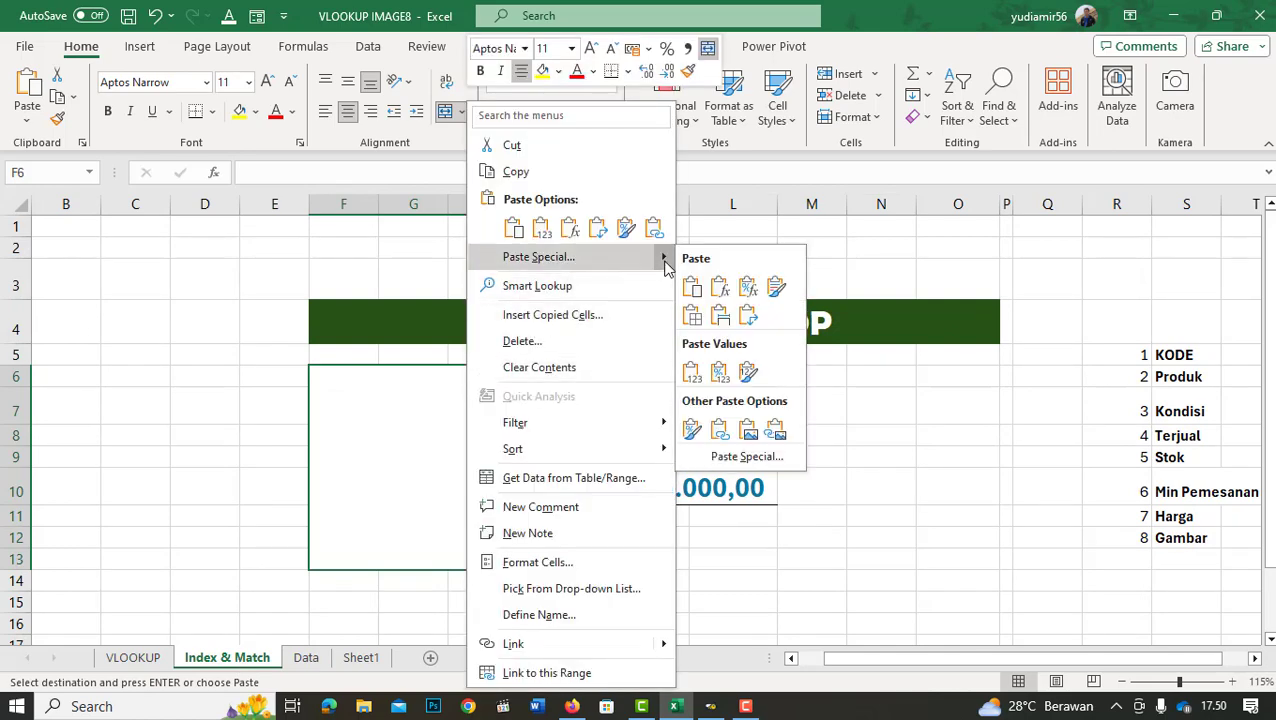
{"action": "left_click", "coordinate": [776, 431]}
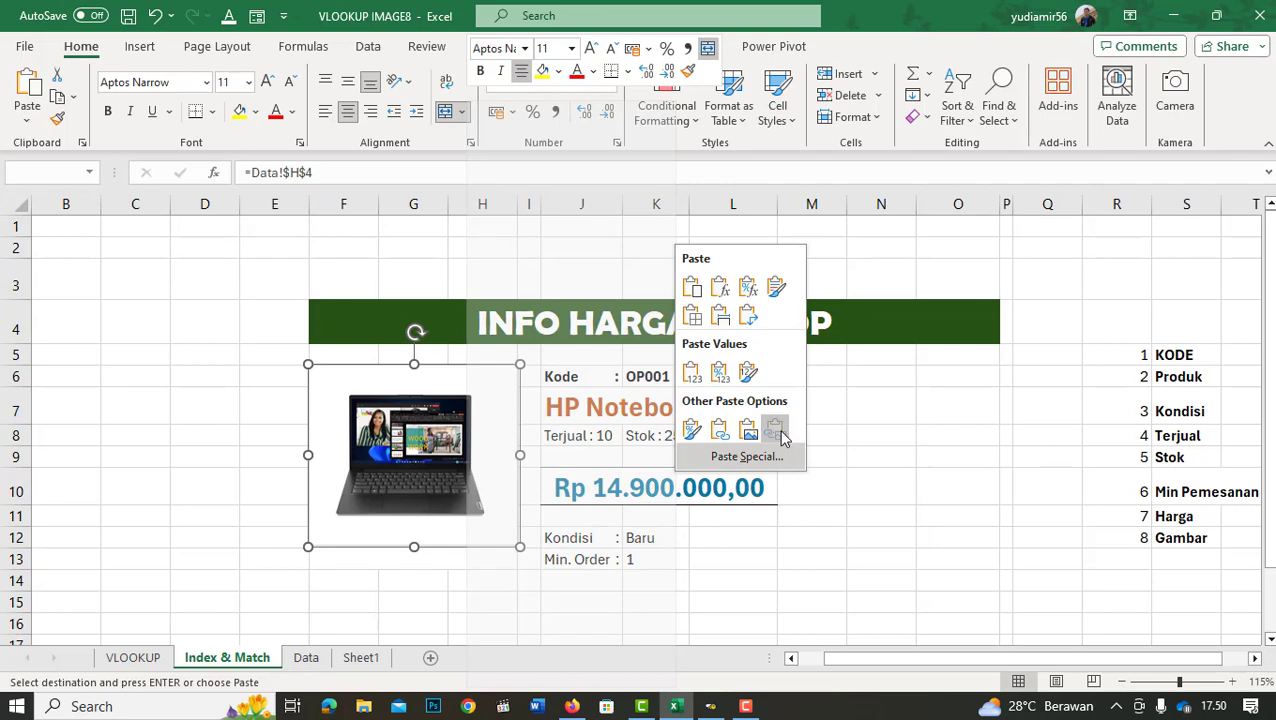
{"action": "left_click", "coordinate": [779, 433]}
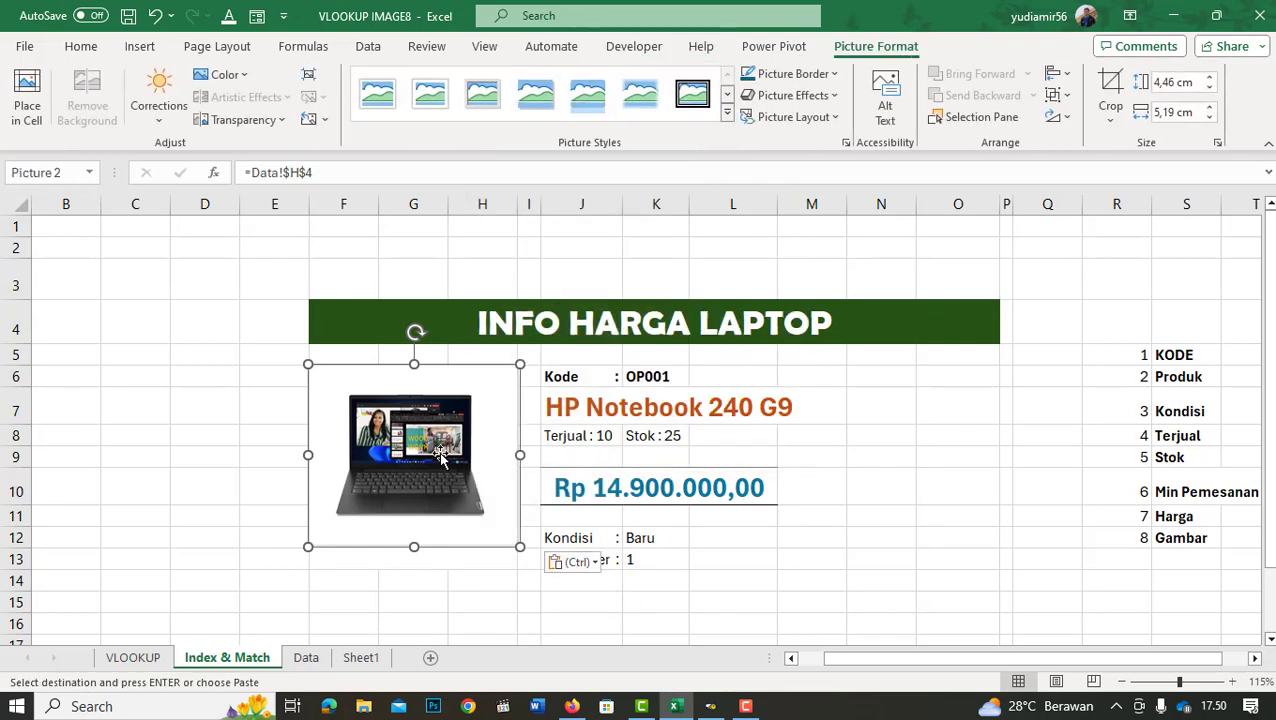
{"action": "key", "text": "Delete"}
Paste the copied cell H4 as a linked picture over the empty cell F6 on the Index & Match sheet.
{"action": "left_click", "coordinate": [27, 120]}
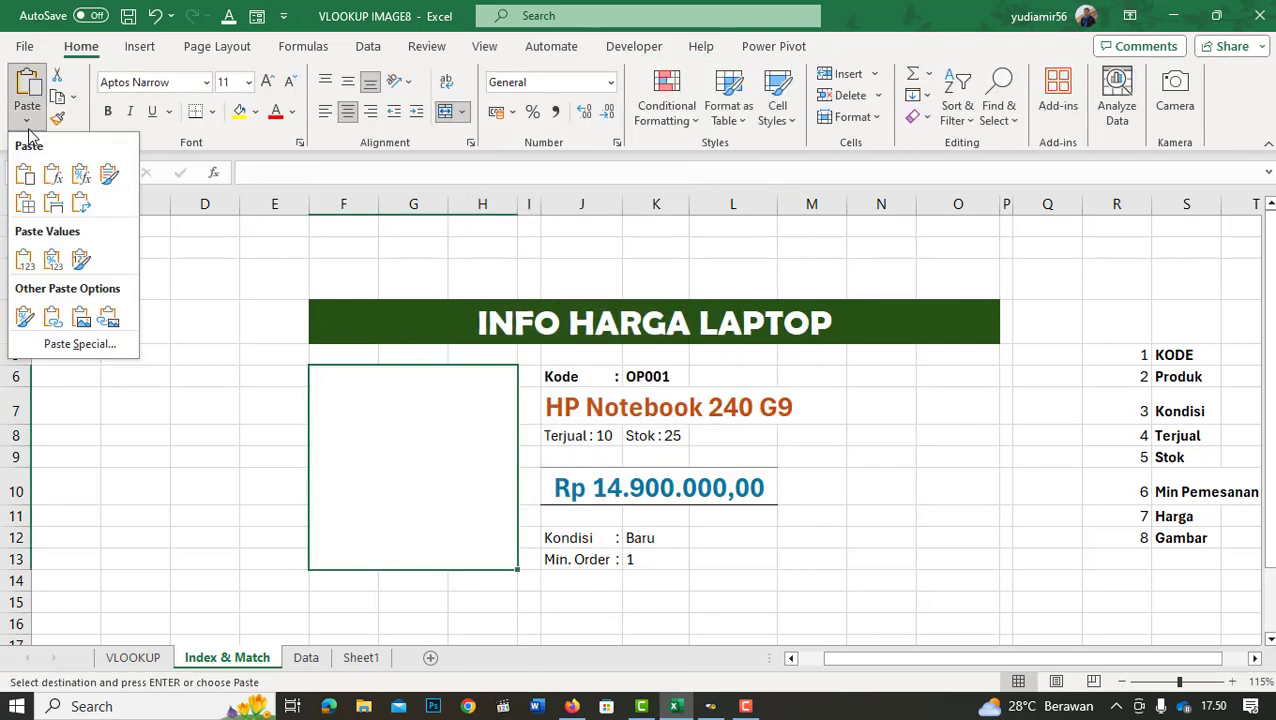
{"action": "left_click", "coordinate": [119, 327]}
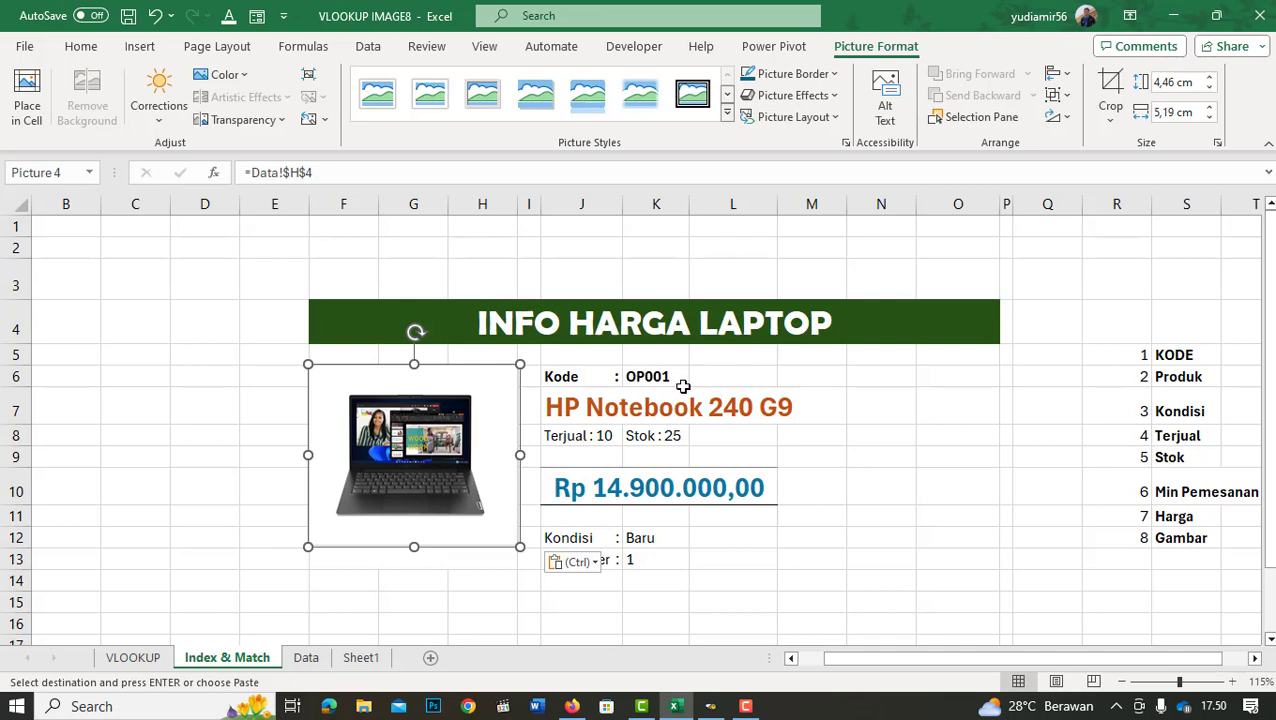
Start defining a workbook-scoped name called gambar for the selected picture and clear its default reference.
{"action": "left_click", "coordinate": [306, 46]}
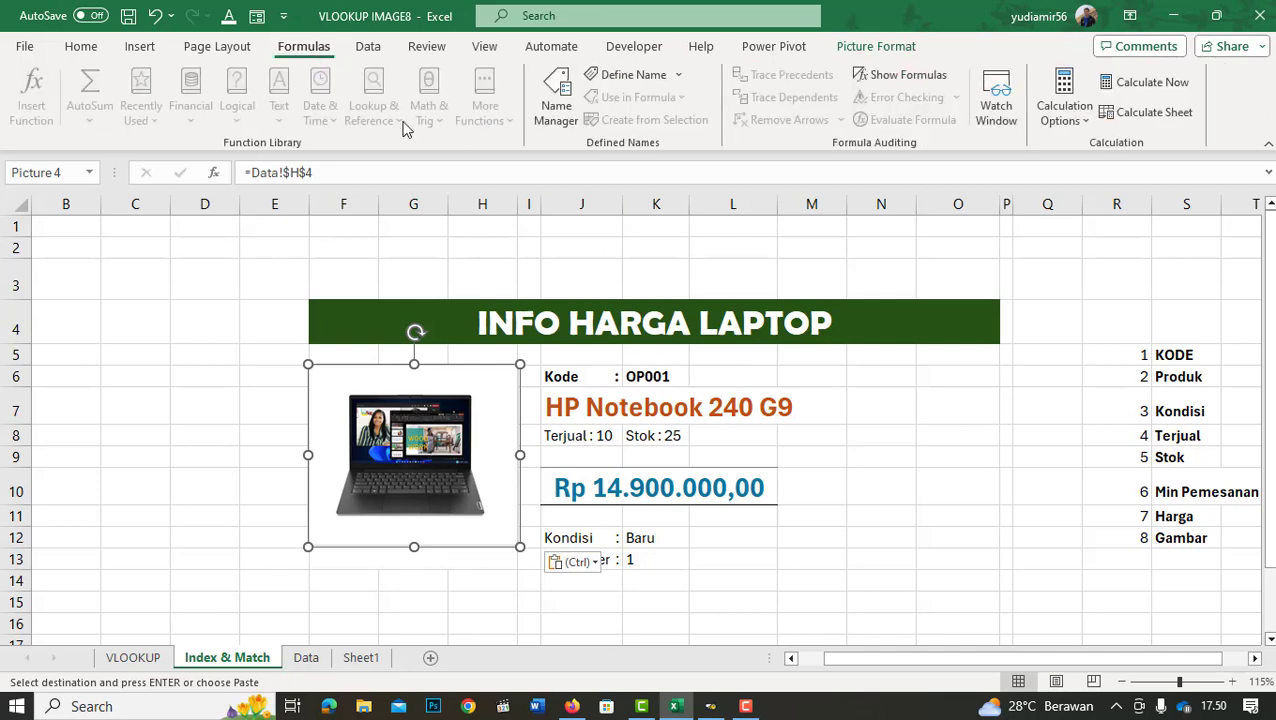
{"action": "left_click", "coordinate": [633, 75]}
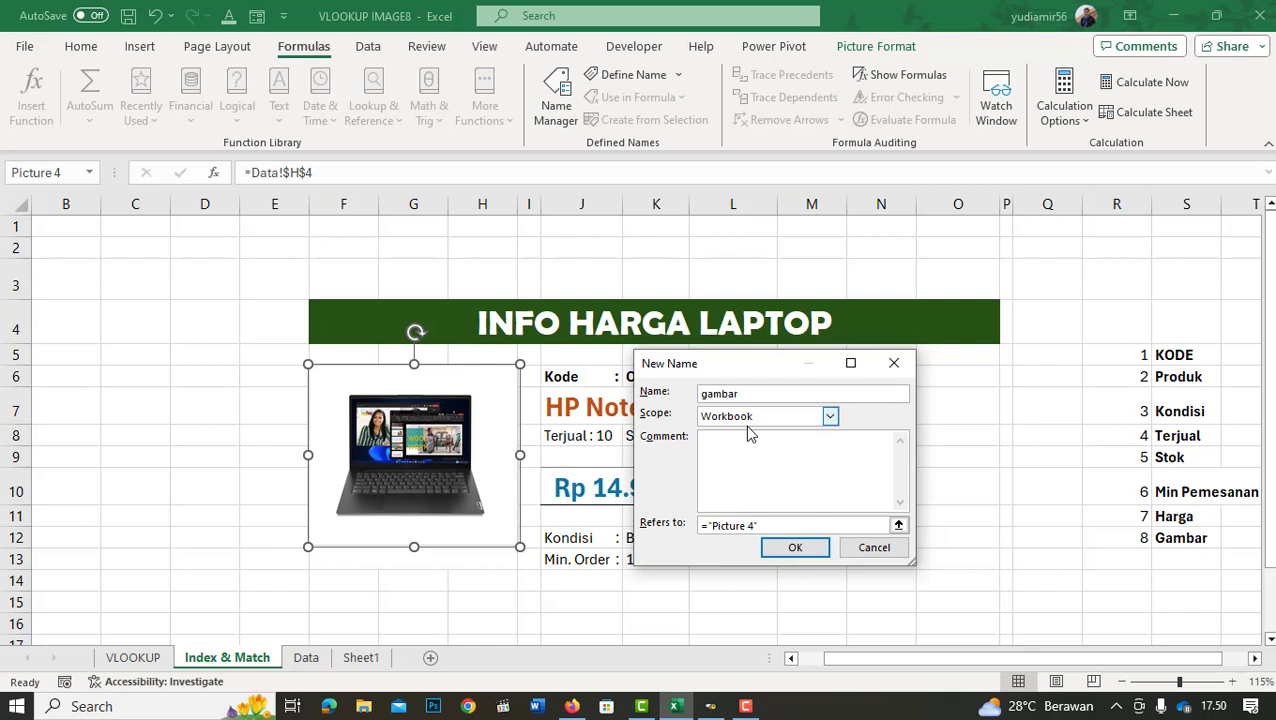
{"action": "left_click_drag", "start_coordinate": [760, 526], "coordinate": [708, 526]}
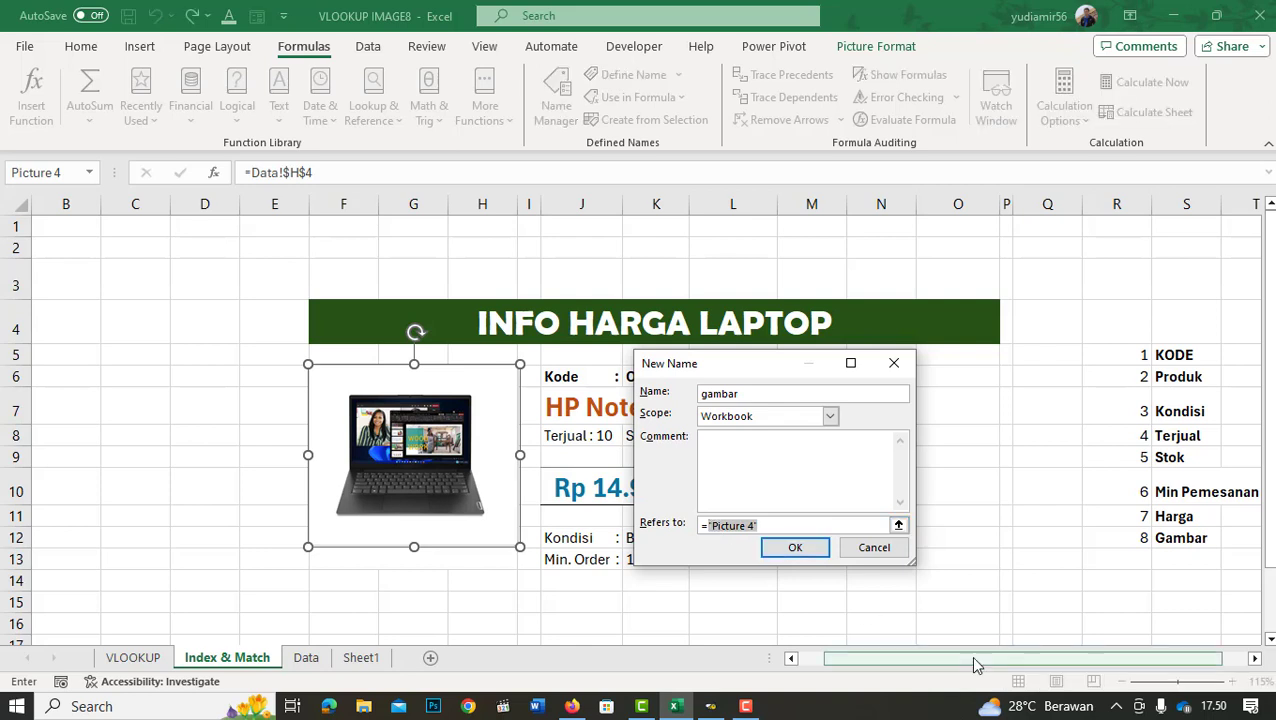
{"action": "key", "text": "BackSpace"}
Begin the name's reference with an INDEX function over the picture cells Data!$H$4:$H$8.
{"action": "left_click", "coordinate": [310, 658]}
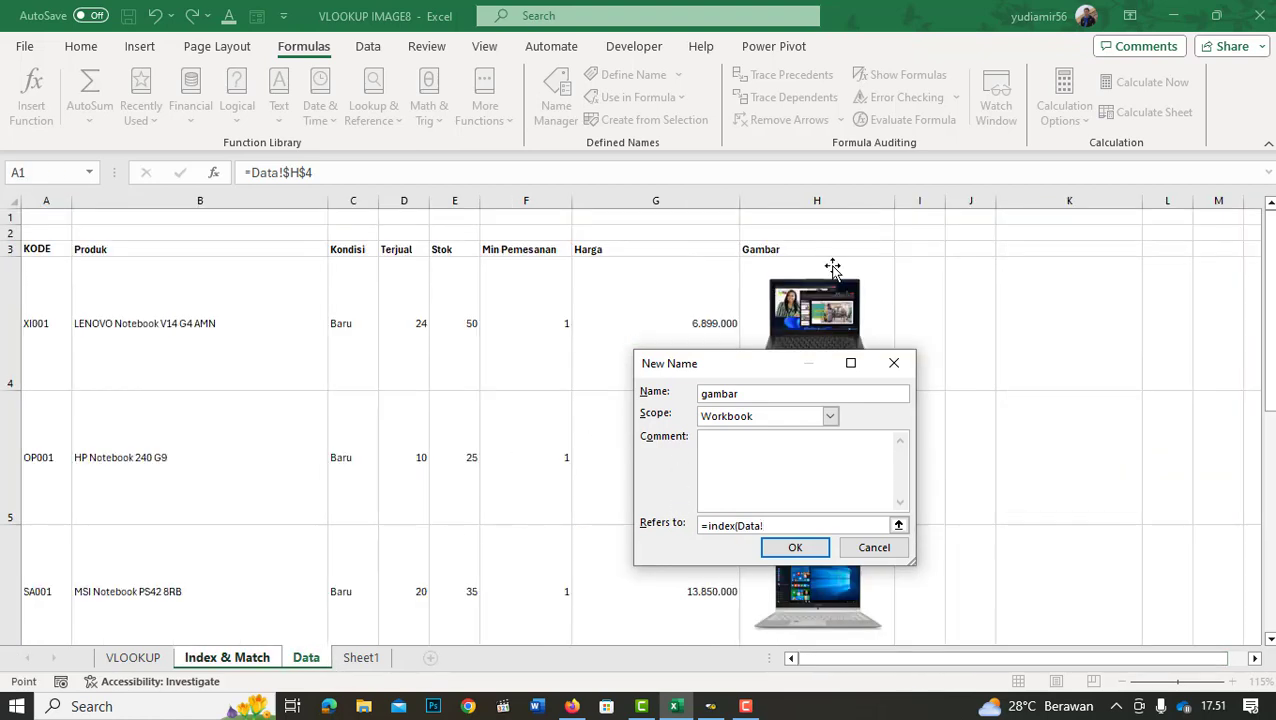
{"action": "left_click", "coordinate": [898, 272]}
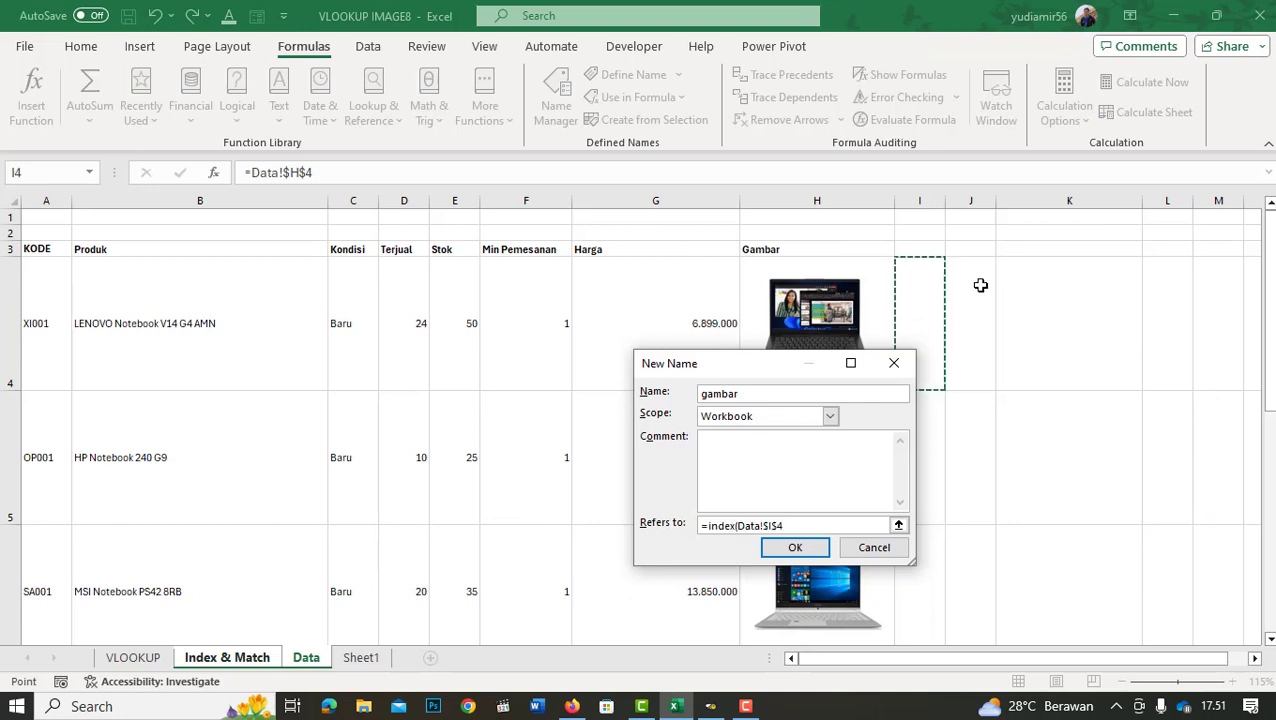
{"action": "key", "text": "Left"}
{"action": "left_click_drag", "start_coordinate": [746, 373], "coordinate": [366, 315]}
{"action": "key", "text": "shift+Down"}
{"action": "key", "text": "shift+Down"}
{"action": "key", "text": "shift+Down"}
{"action": "key", "text": "shift+Down"}
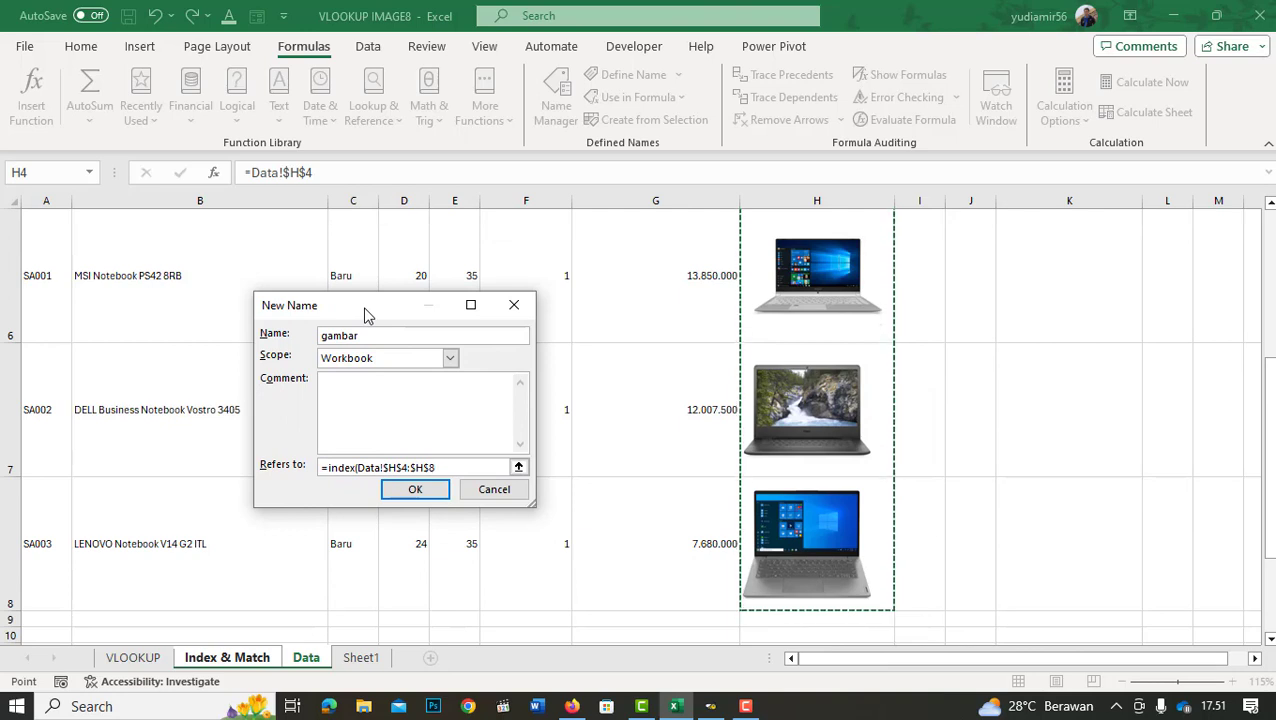
{"action": "type", "text": ","}
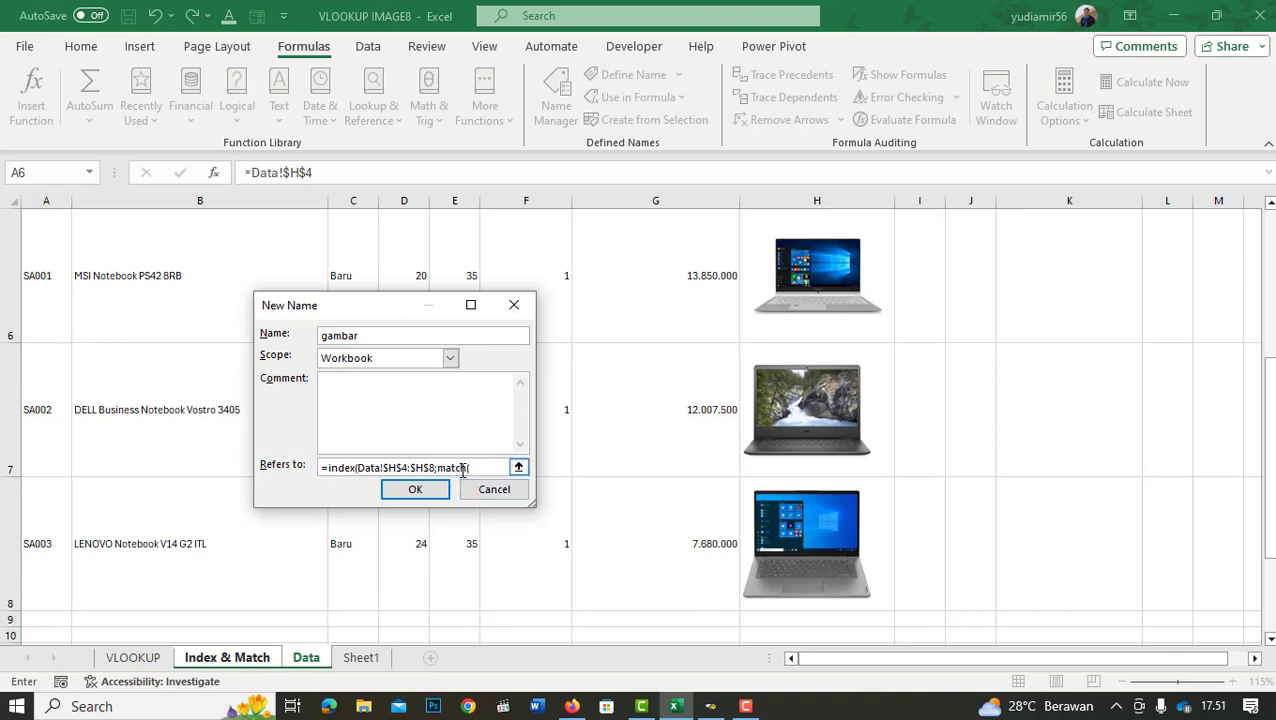
Add a MATCH function to the name's reference with the code cell K6 of the Index & Match sheet as lookup value.
{"action": "left_click", "coordinate": [141, 661]}
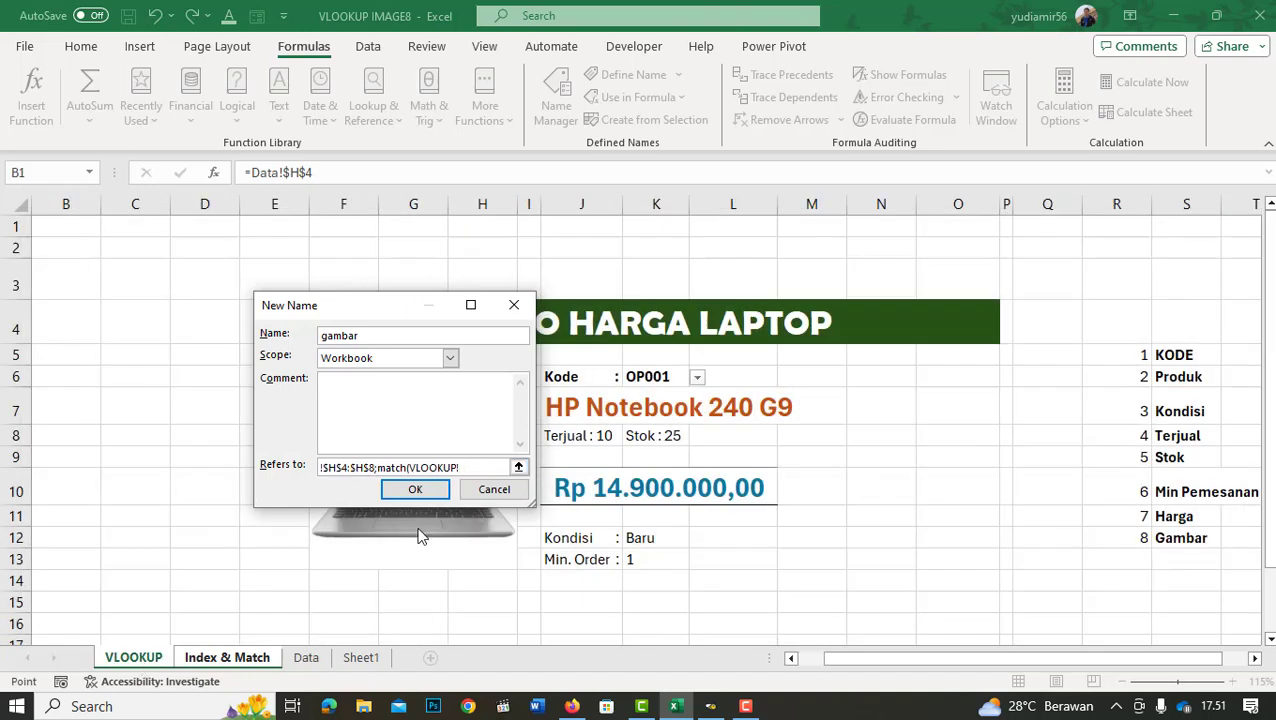
{"action": "left_click", "coordinate": [237, 661]}
{"action": "left_click", "coordinate": [634, 379]}
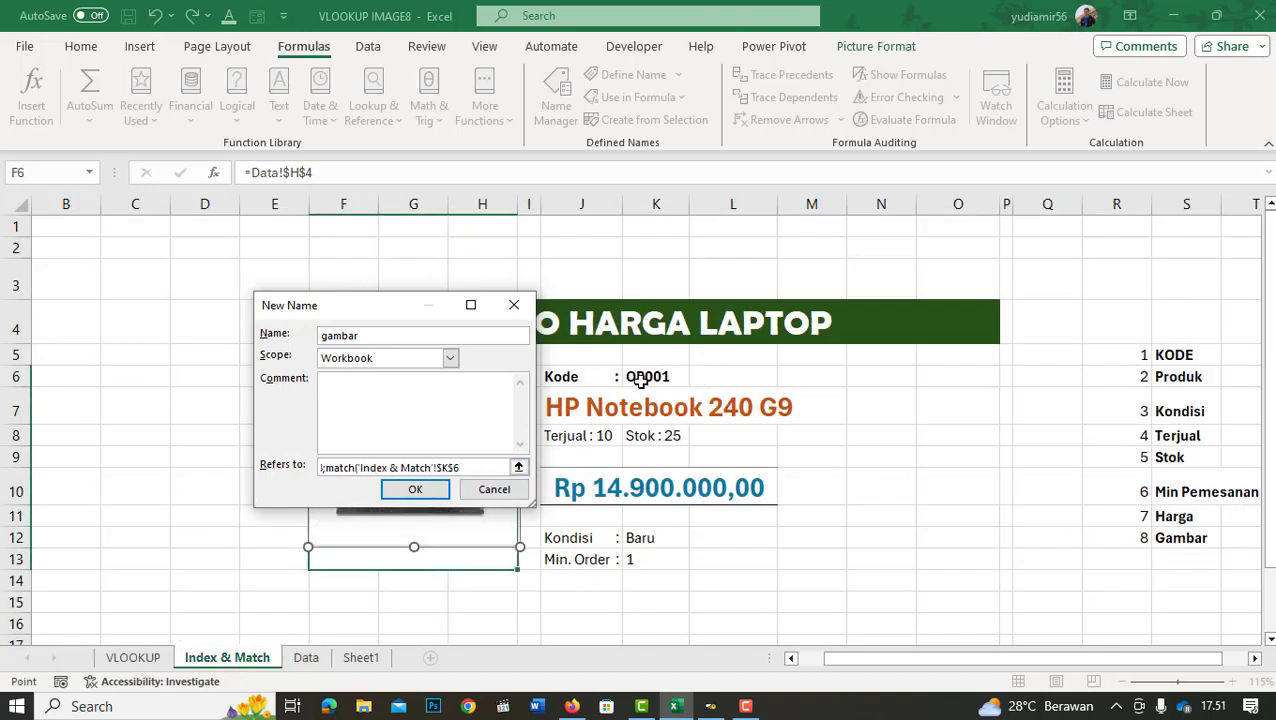
{"action": "left_click_drag", "start_coordinate": [350, 317], "coordinate": [875, 278]}
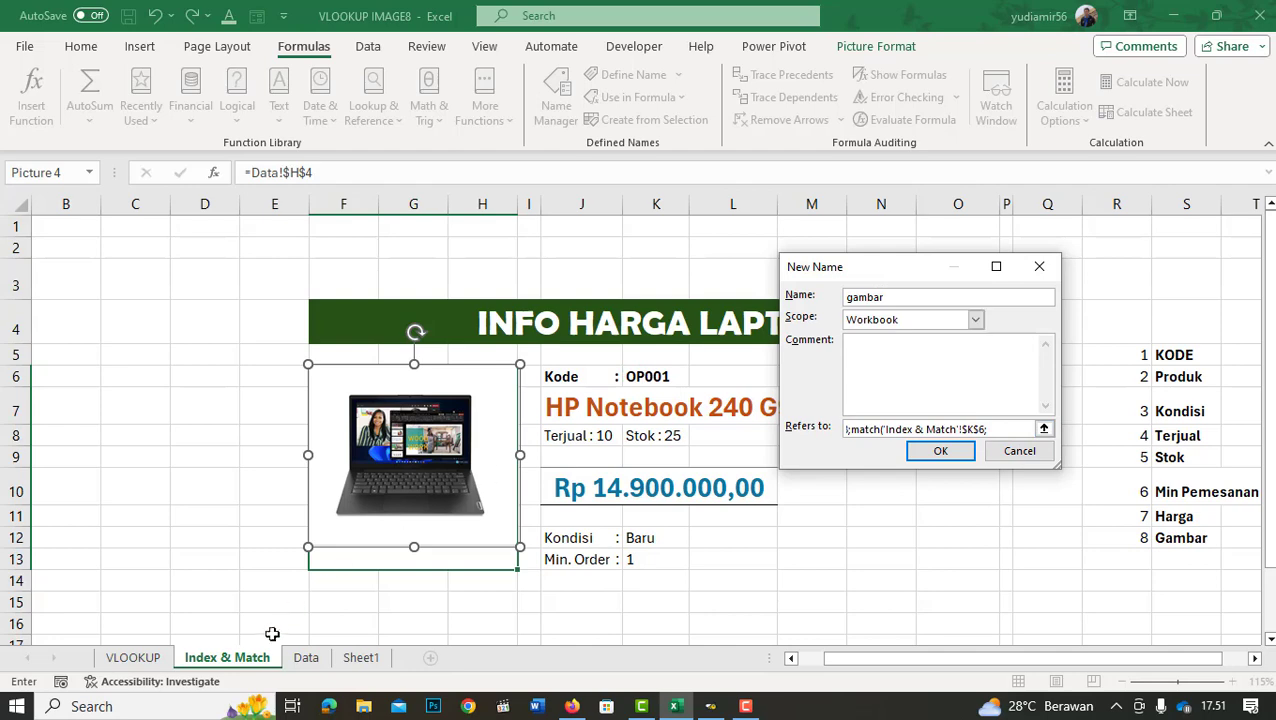
Complete the MATCH with the code range Data!$A$4:$A$8 and exact match type 0, and save the gambar name.
{"action": "left_click", "coordinate": [300, 660]}
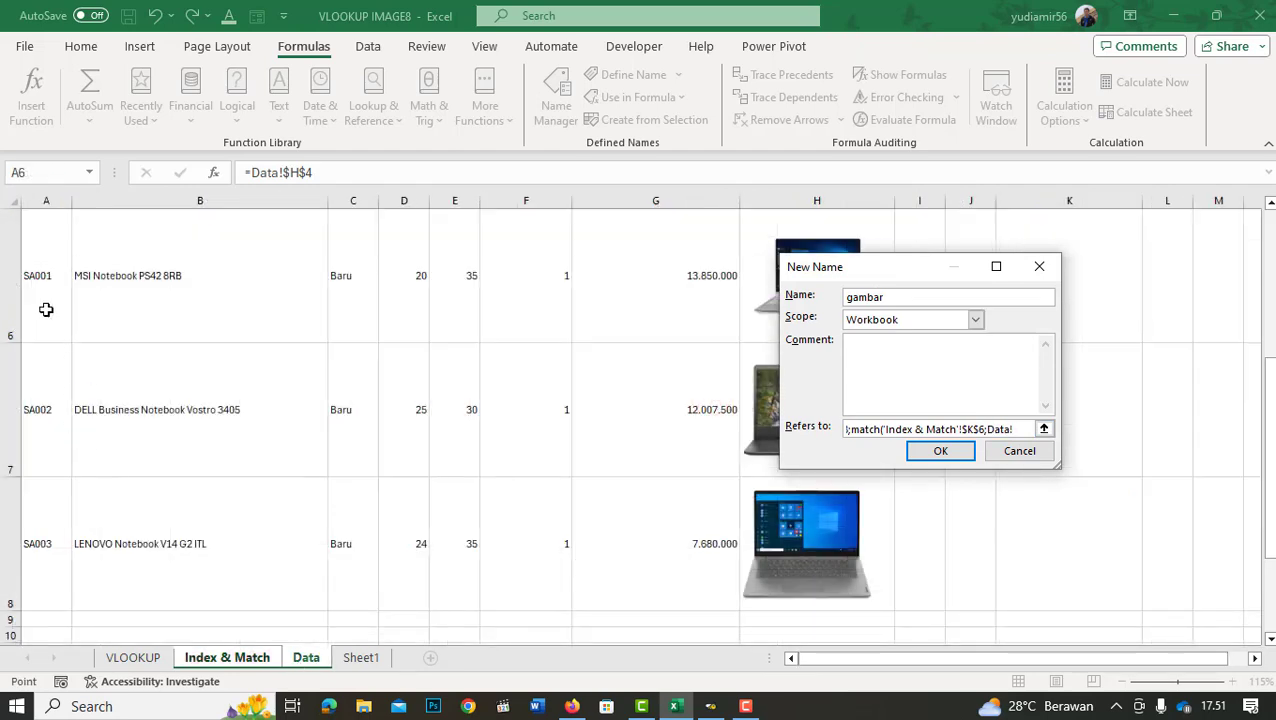
{"action": "scroll", "coordinate": [46, 310], "scroll_direction": "up", "scroll_amount": 2}
{"action": "scroll", "coordinate": [46, 310], "scroll_direction": "up", "scroll_amount": 1}
{"action": "left_click_drag", "start_coordinate": [43, 299], "coordinate": [43, 551]}
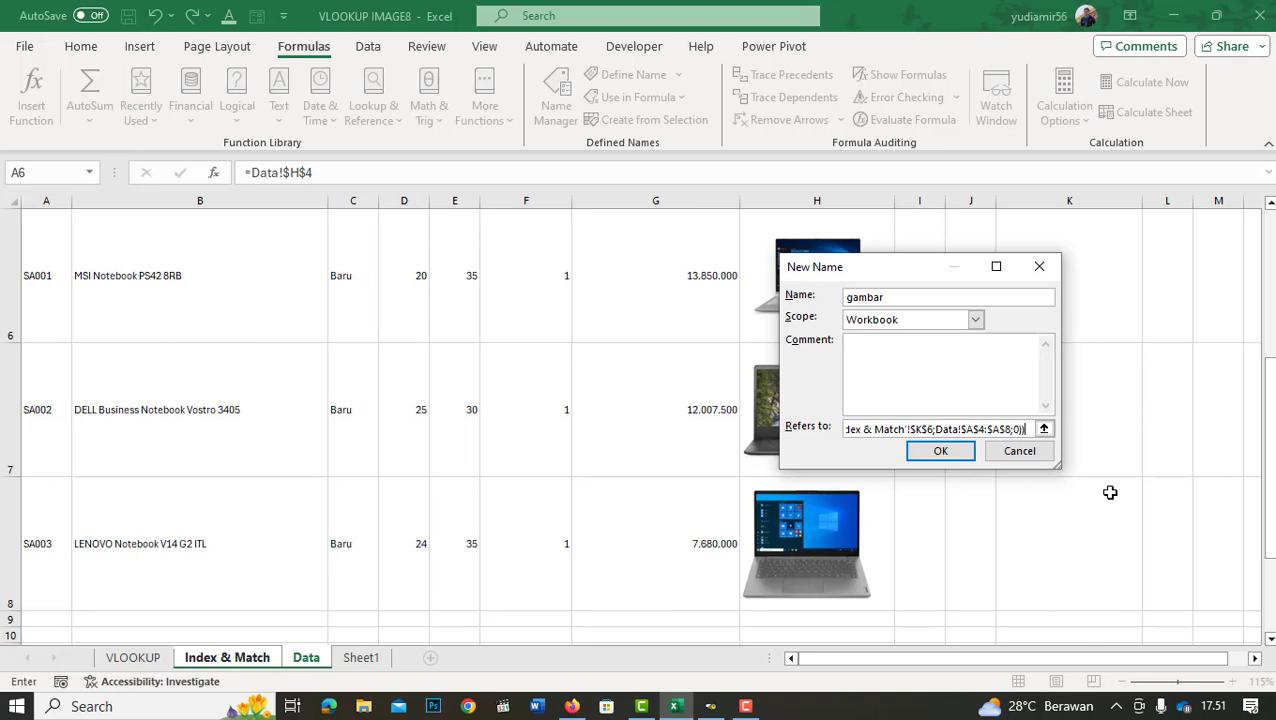
{"action": "left_click", "coordinate": [941, 451]}
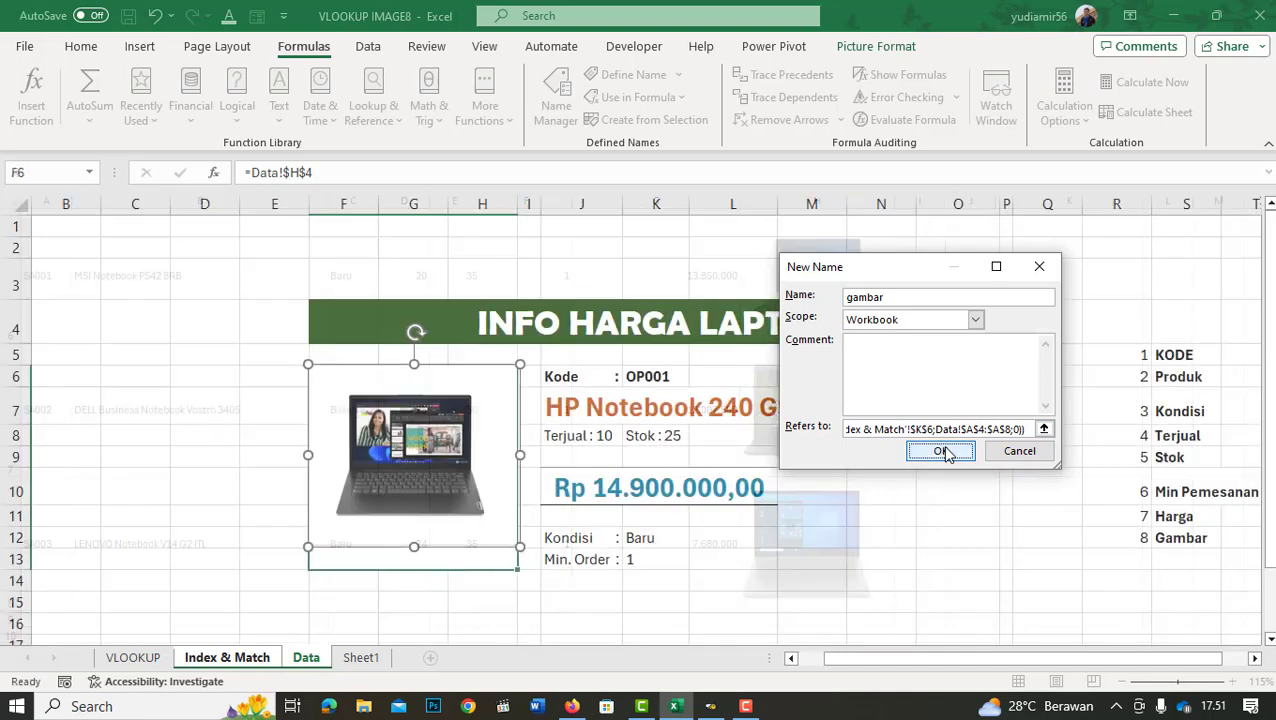
Nudge the linked picture slightly down over cell F6 and choose product code SA001 in cell K6.
{"action": "mouse_move", "coordinate": [413, 434]}
{"action": "left_mouse_down"}
{"action": "mouse_move", "coordinate": [413, 452]}
{"action": "mouse_move", "coordinate": [418, 440]}
{"action": "left_mouse_up"}
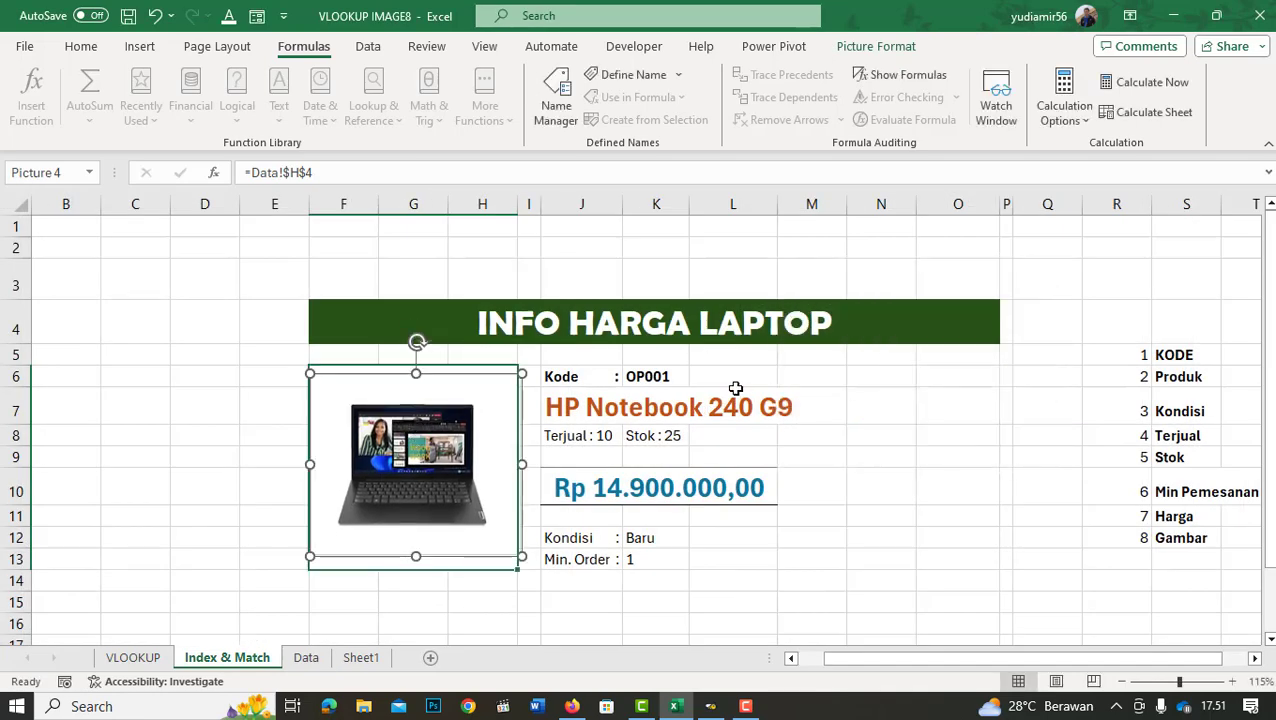
{"action": "left_click", "coordinate": [678, 376]}
{"action": "left_click", "coordinate": [697, 377]}
{"action": "left_click", "coordinate": [655, 430]}
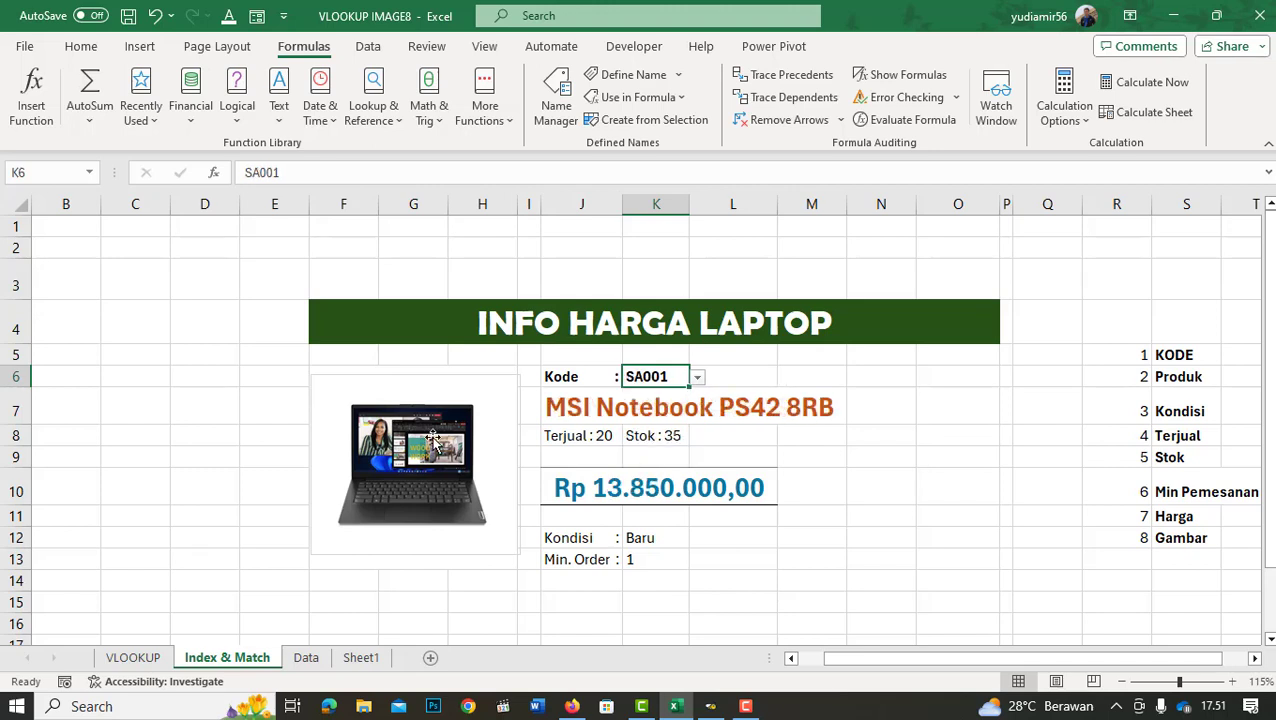
Replace the linked picture's cell reference with the formula =gambar.
{"action": "left_click", "coordinate": [435, 438]}
{"action": "left_click_drag", "start_coordinate": [333, 176], "coordinate": [255, 188]}
{"action": "type", "text": "gambar"}
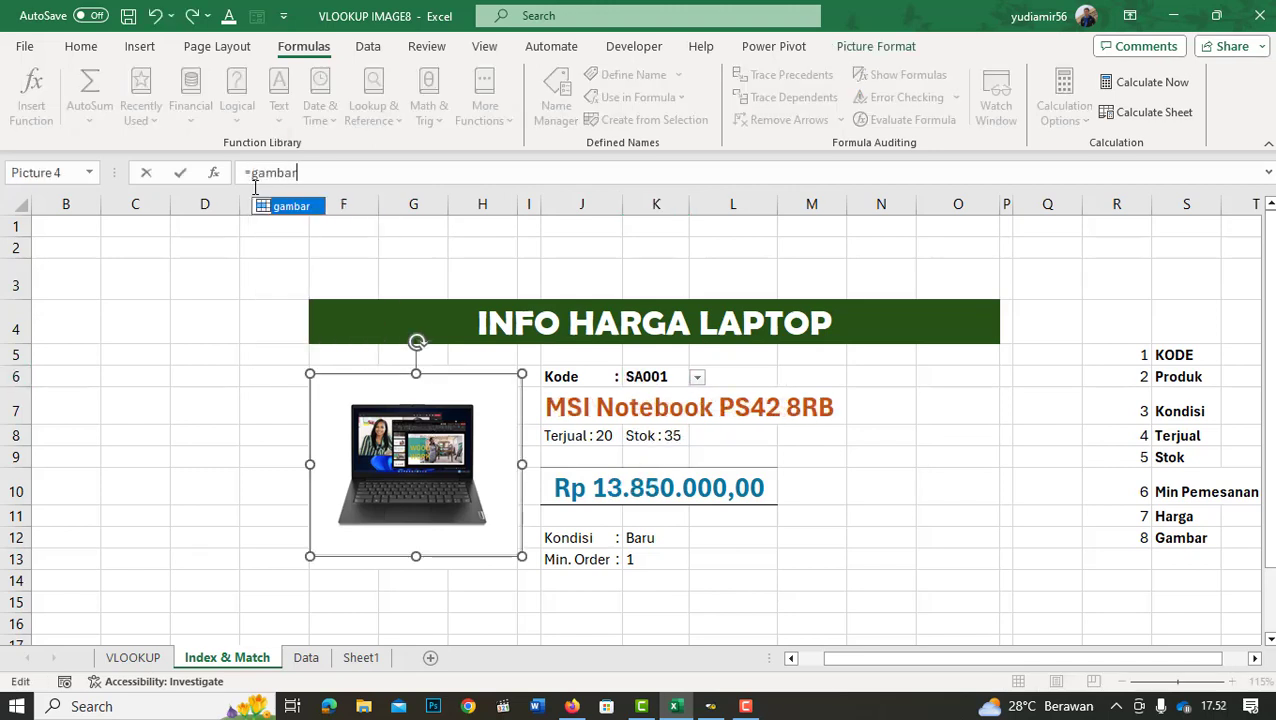
{"action": "key", "text": "Return"}
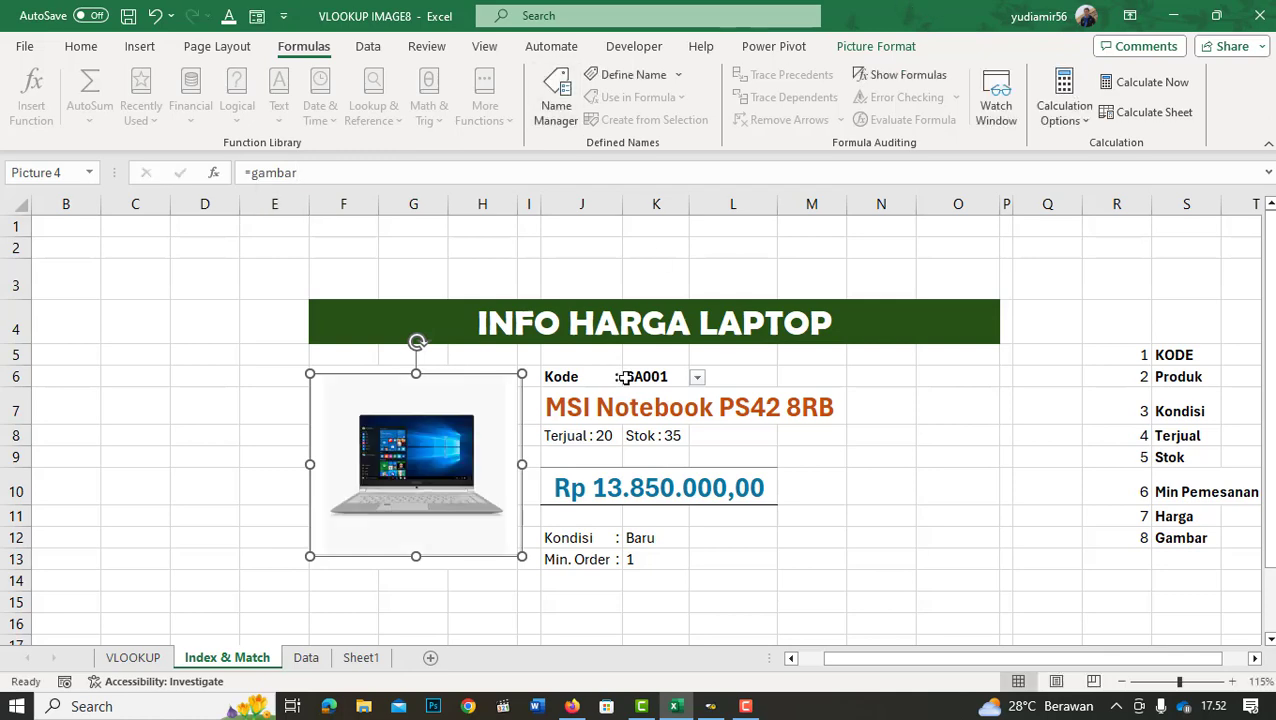
Test the picture lookup by switching the code in K6 to XI001 and then to another product code.
{"action": "left_click", "coordinate": [648, 453]}
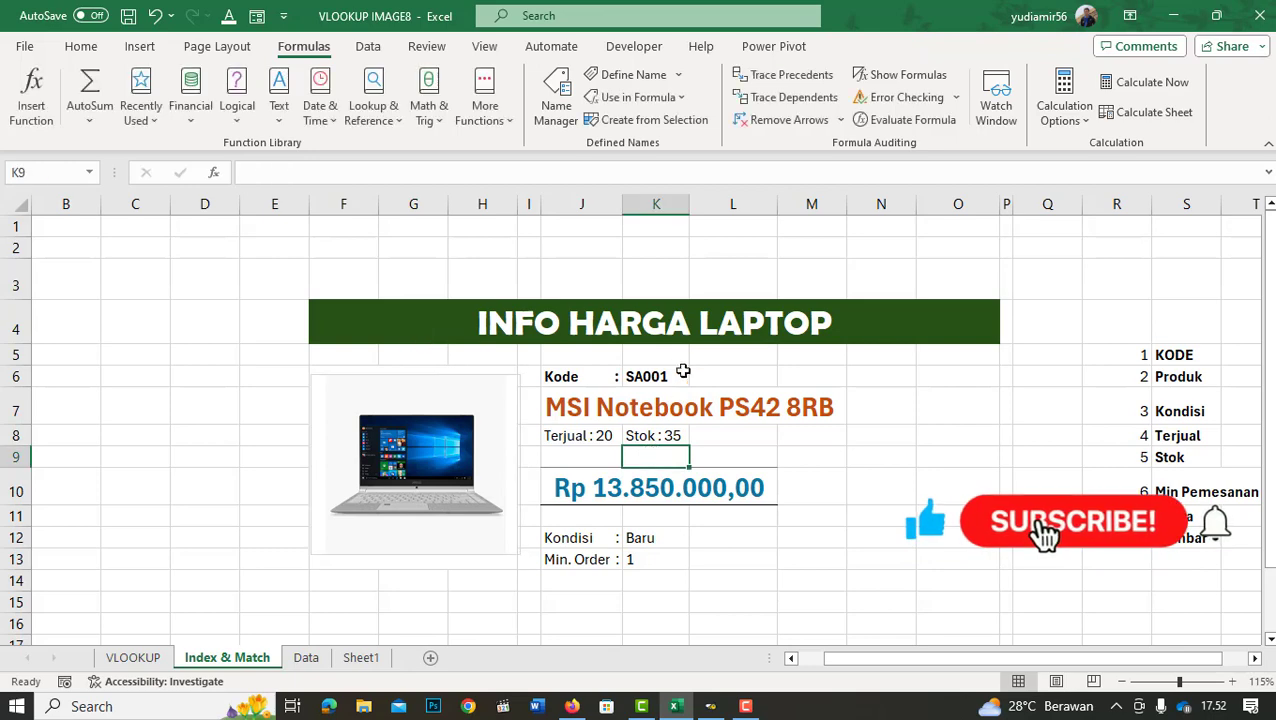
{"action": "left_click", "coordinate": [655, 377]}
{"action": "left_click", "coordinate": [697, 377]}
{"action": "left_click", "coordinate": [643, 398]}
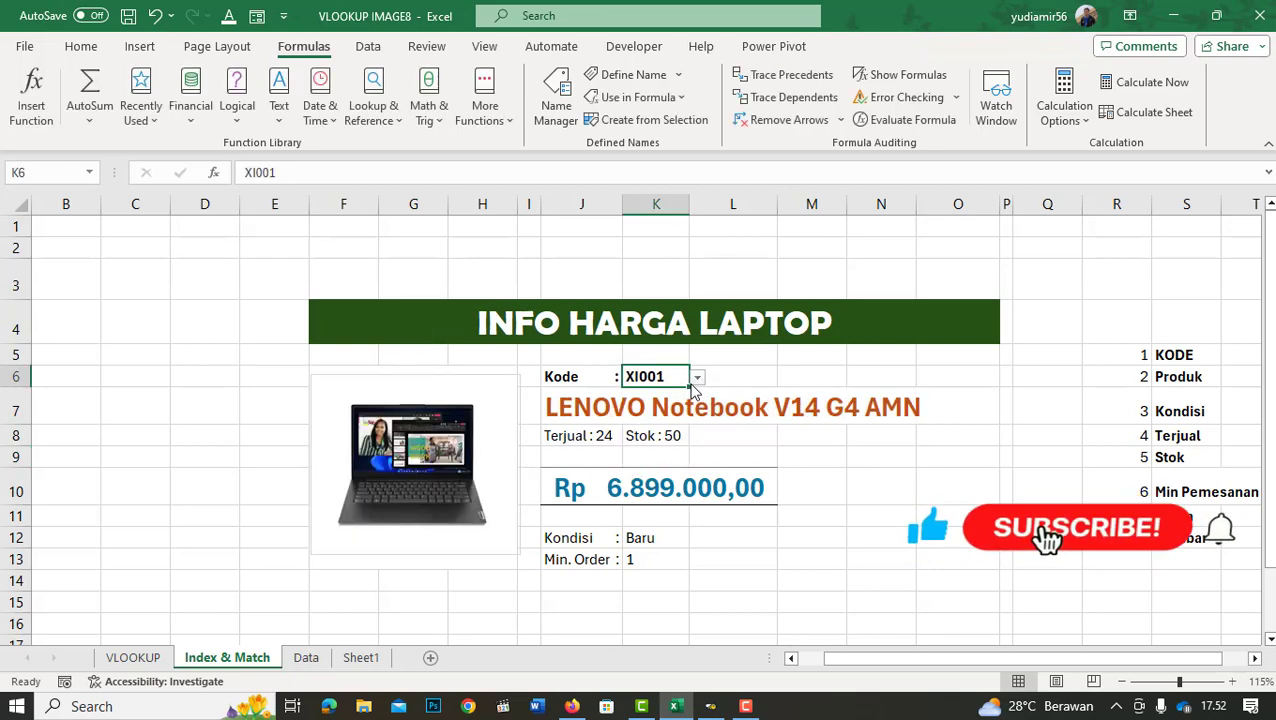
{"action": "left_click", "coordinate": [697, 377]}
{"action": "left_click", "coordinate": [643, 444]}
{"action": "left_click", "coordinate": [697, 377]}
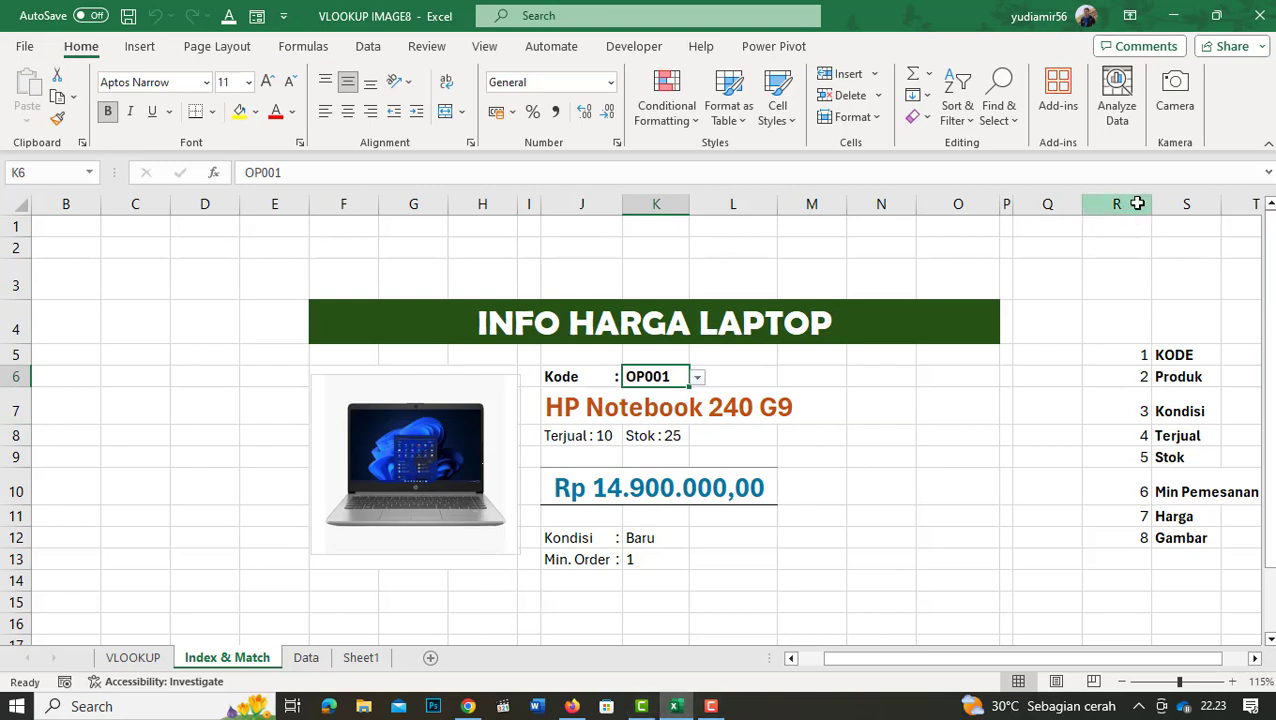
Hide the helper columns R and S of the Index & Match sheet.
{"action": "left_click_drag", "start_coordinate": [1137, 203], "coordinate": [1188, 204]}
{"action": "right_click", "coordinate": [1178, 205]}
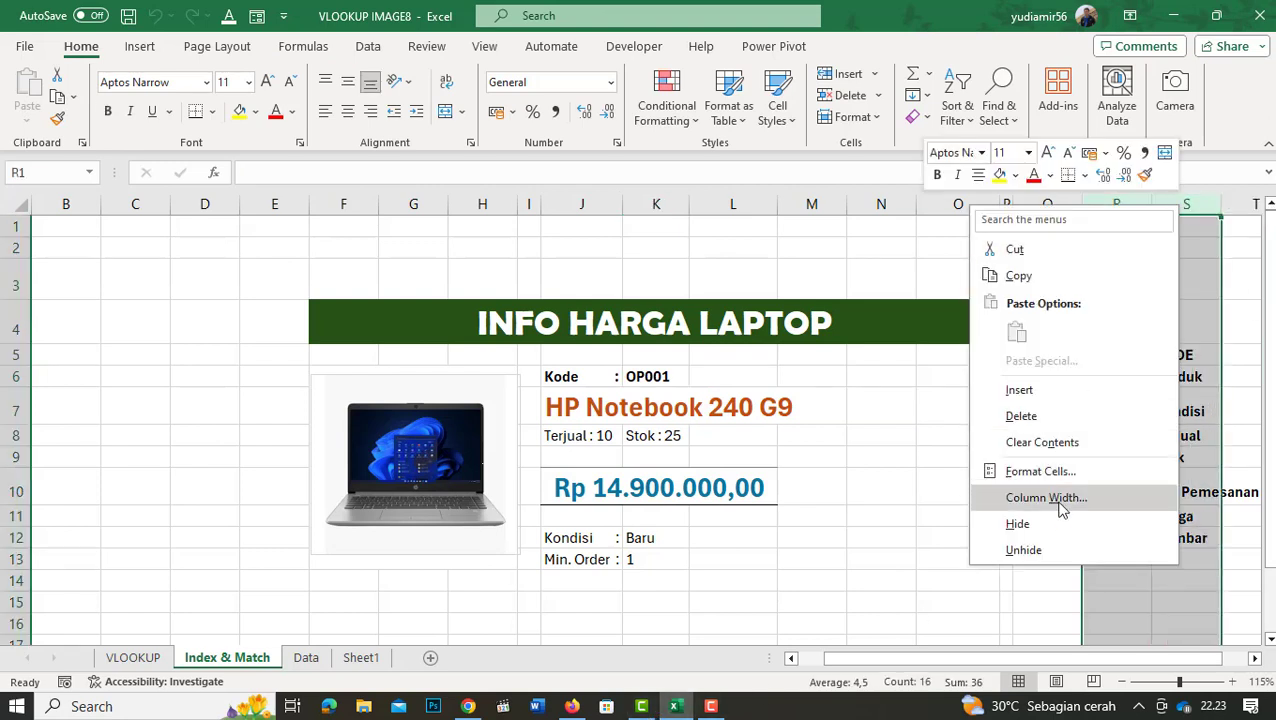
{"action": "left_click", "coordinate": [1057, 525]}
{"action": "left_click", "coordinate": [1100, 406]}
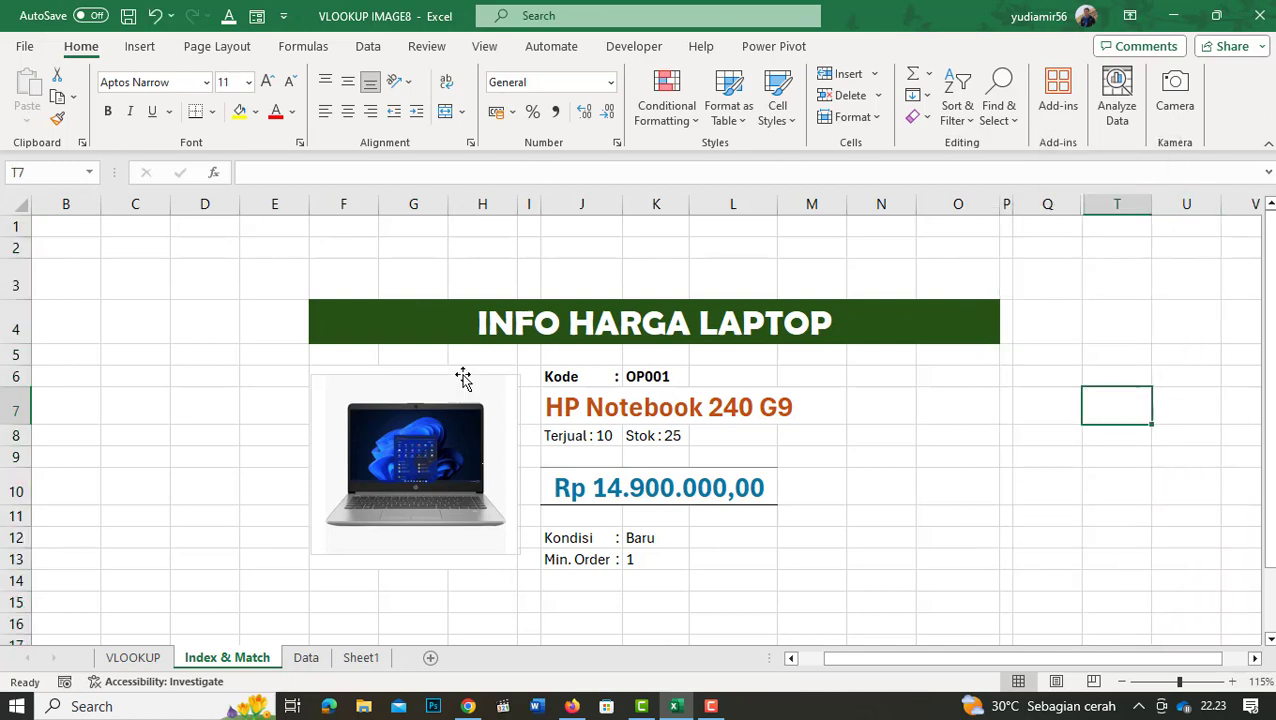
Turn off the gridlines on the Index & Match sheet and select an empty cell away from the form.
{"action": "left_click", "coordinate": [482, 46]}
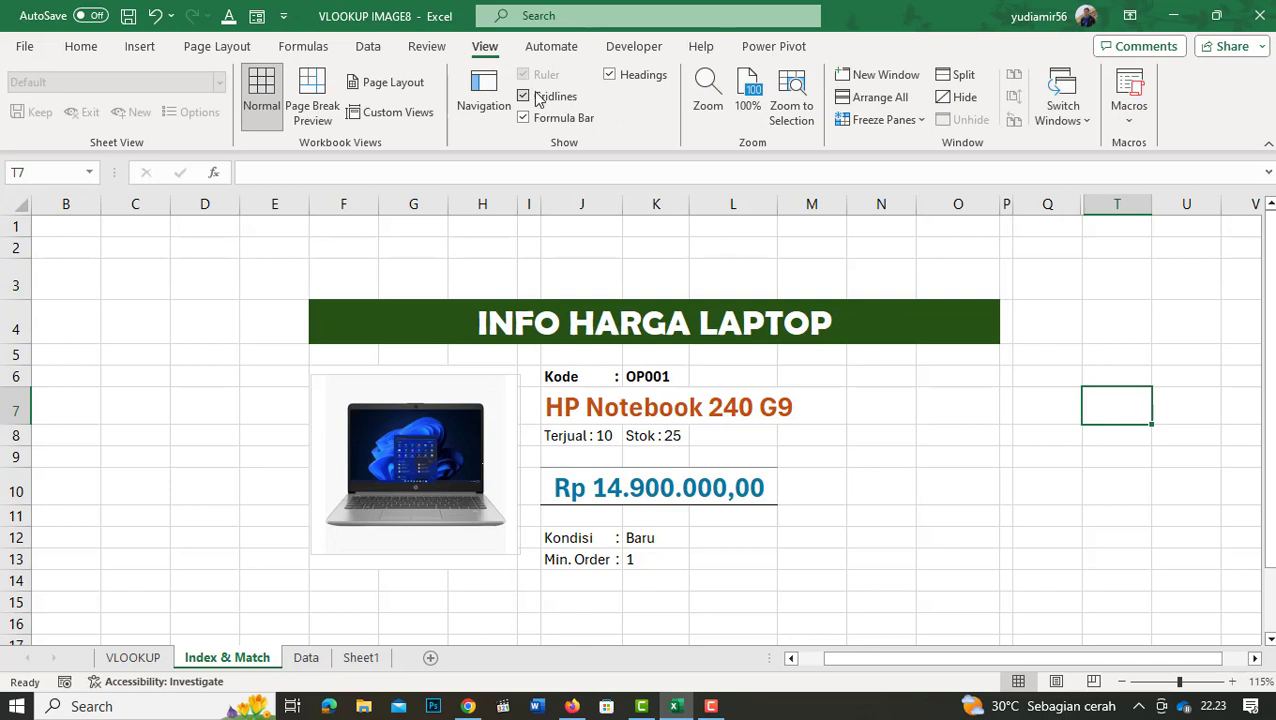
{"action": "left_click", "coordinate": [543, 100]}
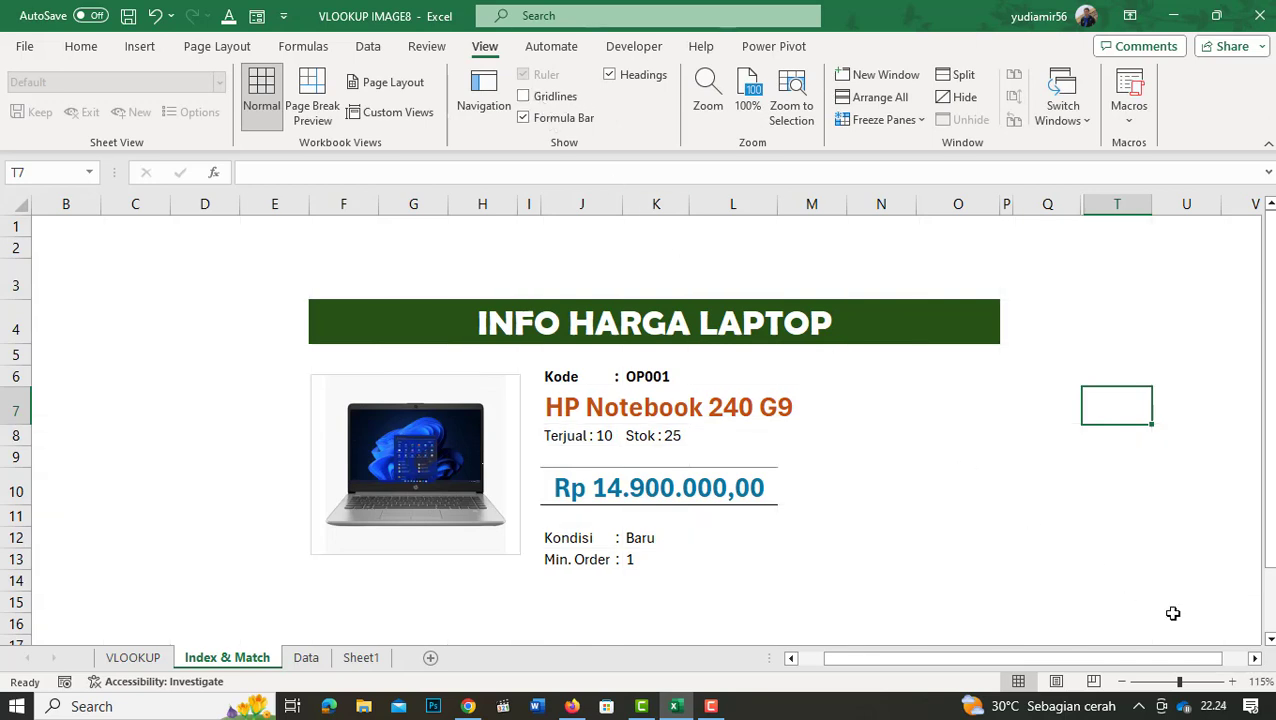
{"action": "left_click", "coordinate": [1239, 631]}
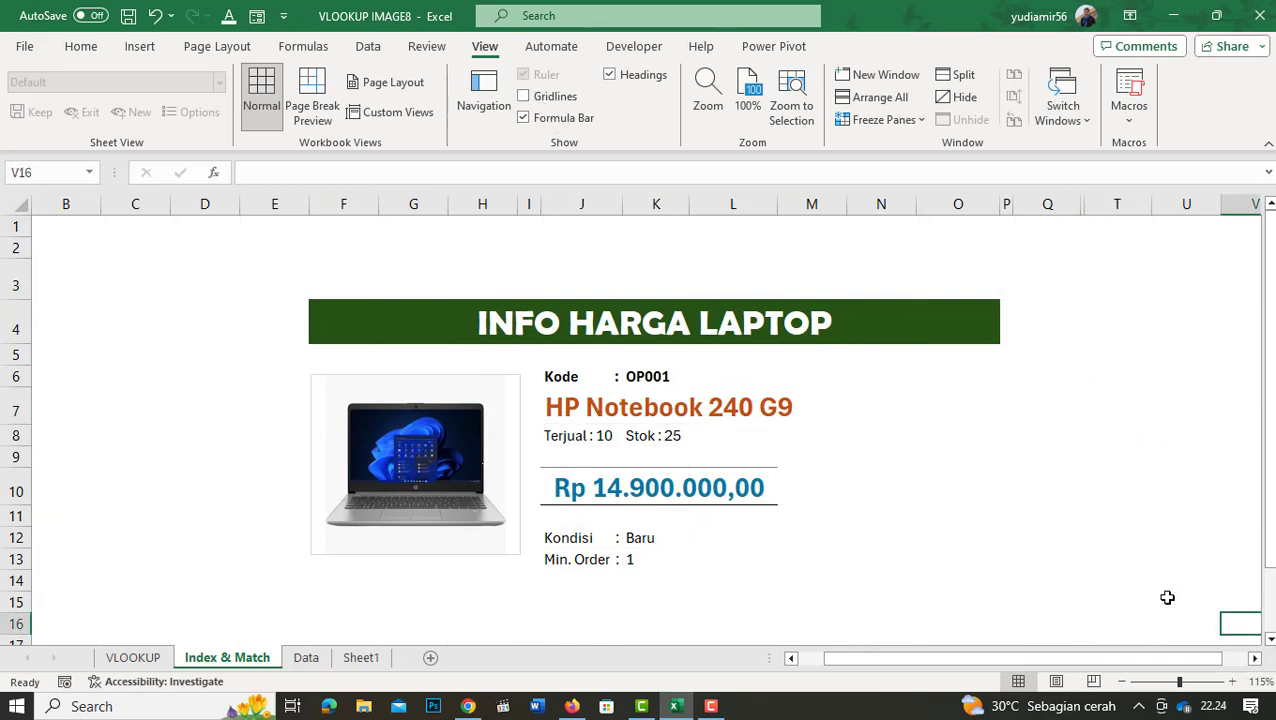